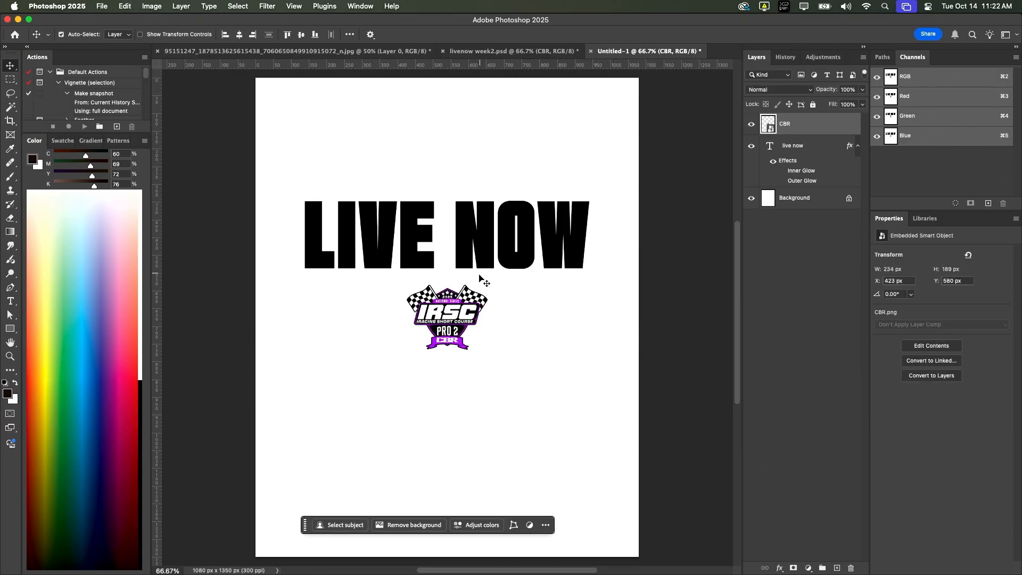
# Step: Move the IRSC logo above the LIVE NOW text and lower the text so the logo's bottom overlaps the lettering
pyautogui.moveTo(444, 319); pyautogui.dragTo(456, 213)
pyautogui.keyDown('shift'); pyautogui.click(457, 234); pyautogui.keyUp('shift')
pyautogui.click(457, 226)
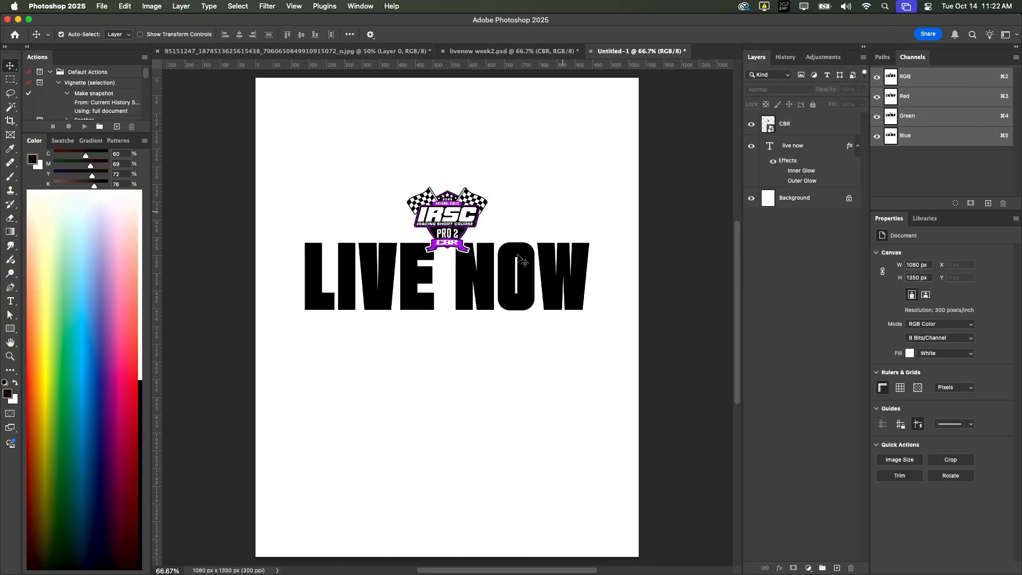
# Step: Group the IRSC logo and the LIVE NOW text layers together
pyautogui.keyDown('shift'); pyautogui.click(469, 277); pyautogui.keyUp('shift')
pyautogui.press('super+g')
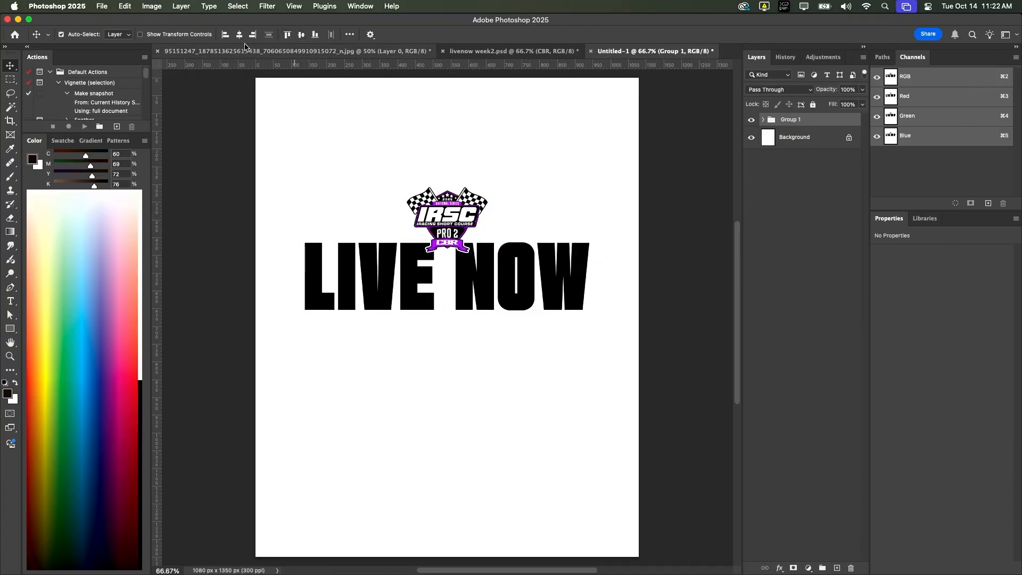
pyautogui.click(503, 229)
pyautogui.click(828, 120)
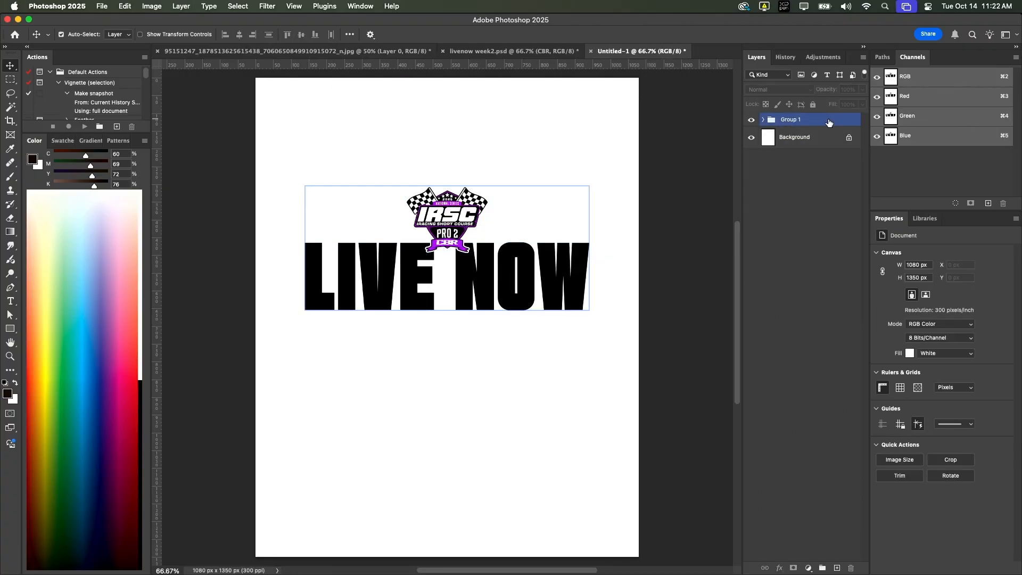
pyautogui.click(767, 410)
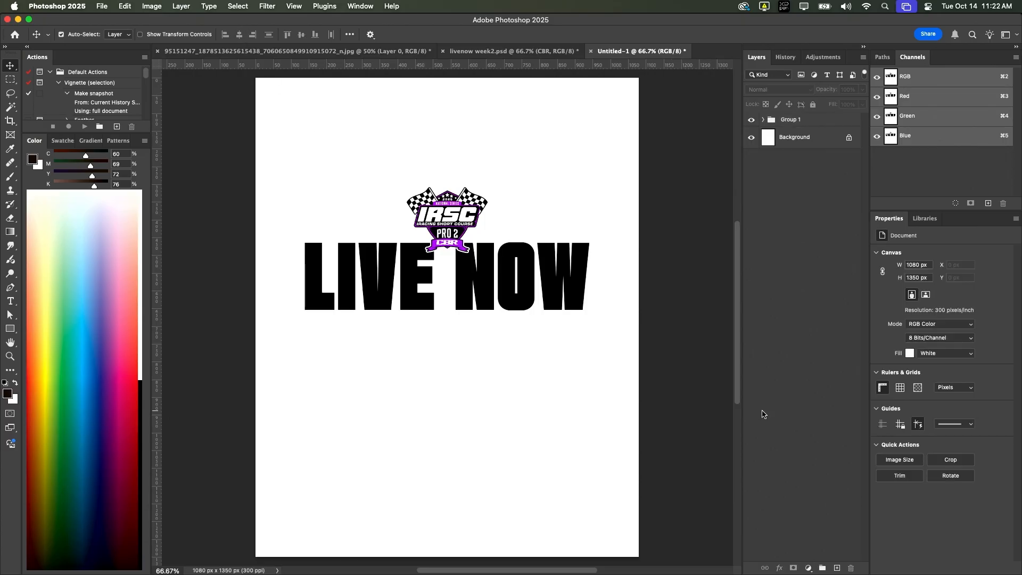
# Step: Move the logo and LIVE NOW text up together by about 63 px, keeping them horizontally centred
pyautogui.moveTo(573, 190); pyautogui.dragTo(369, 314)
pyautogui.moveTo(463, 295); pyautogui.dragTo(463, 273)
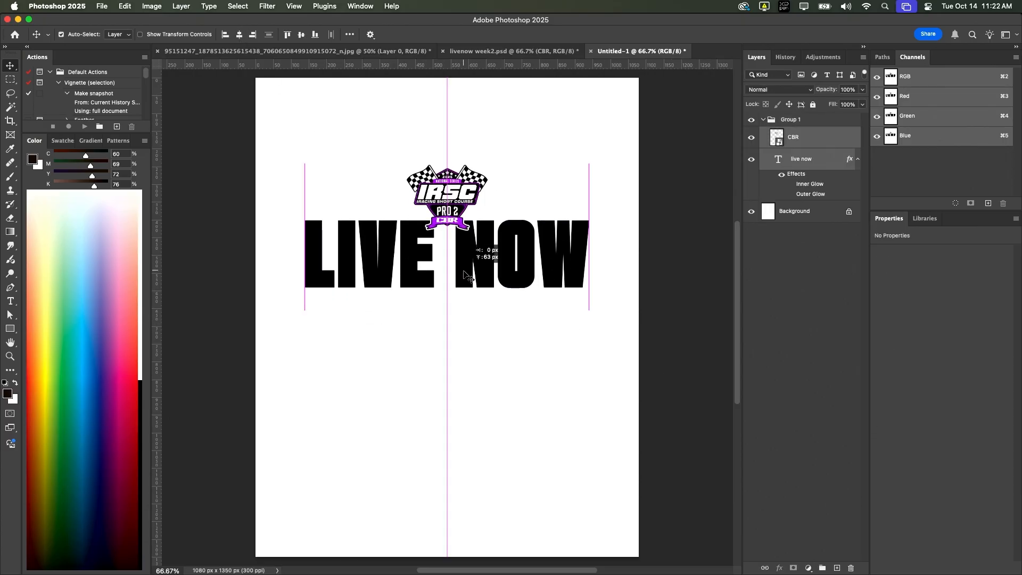
pyautogui.click(518, 376)
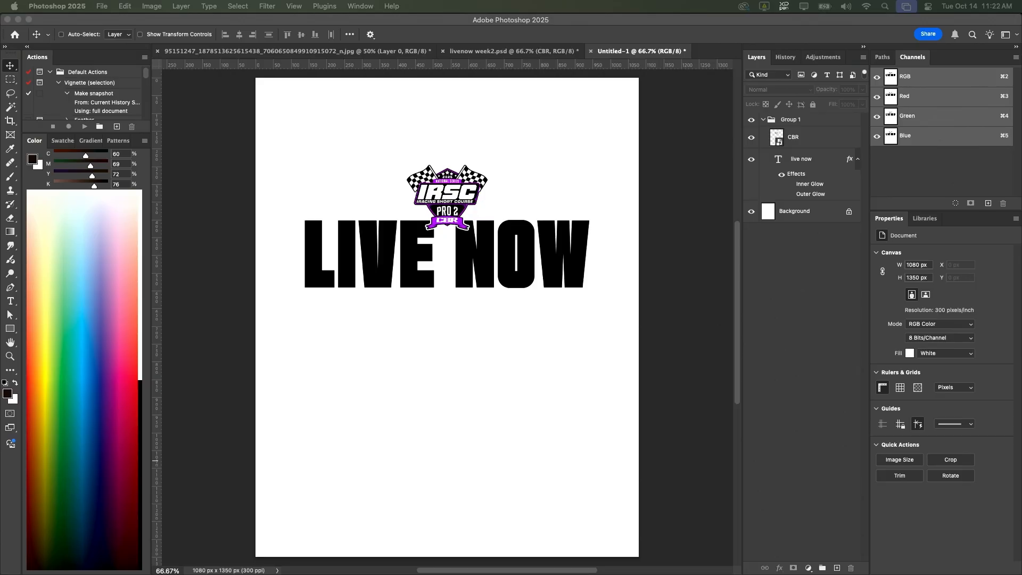
pyautogui.press('super+Tab')
pyautogui.click(439, 248)
pyautogui.scroll(-1, 437, 248)
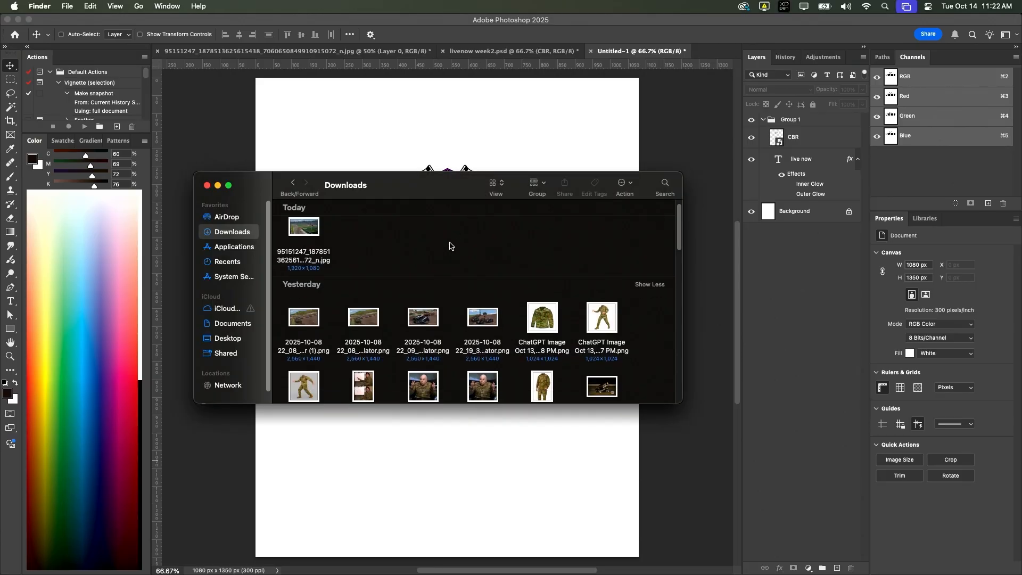
pyautogui.click(420, 314)
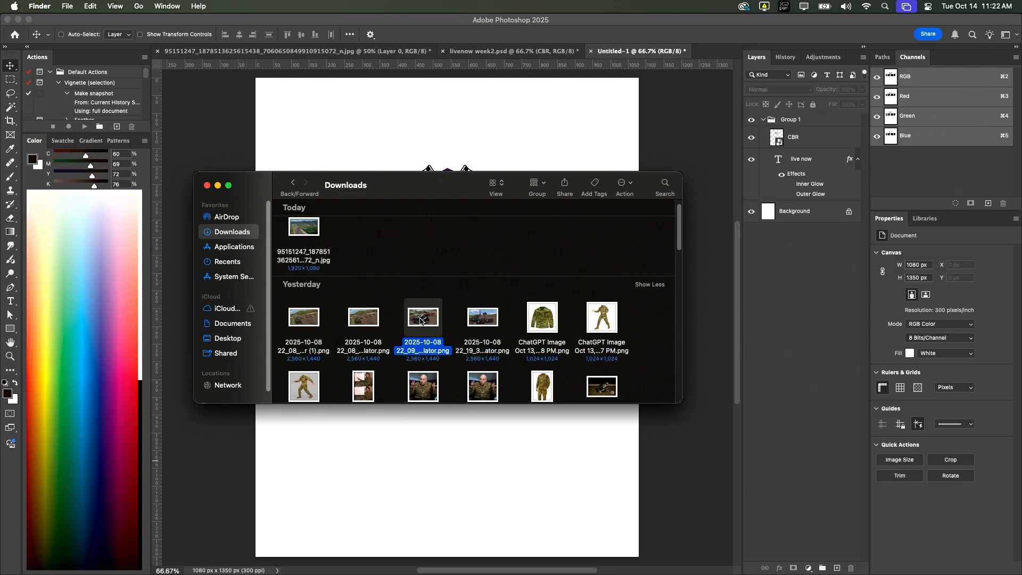
pyautogui.moveTo(367, 317); pyautogui.dragTo(453, 442)
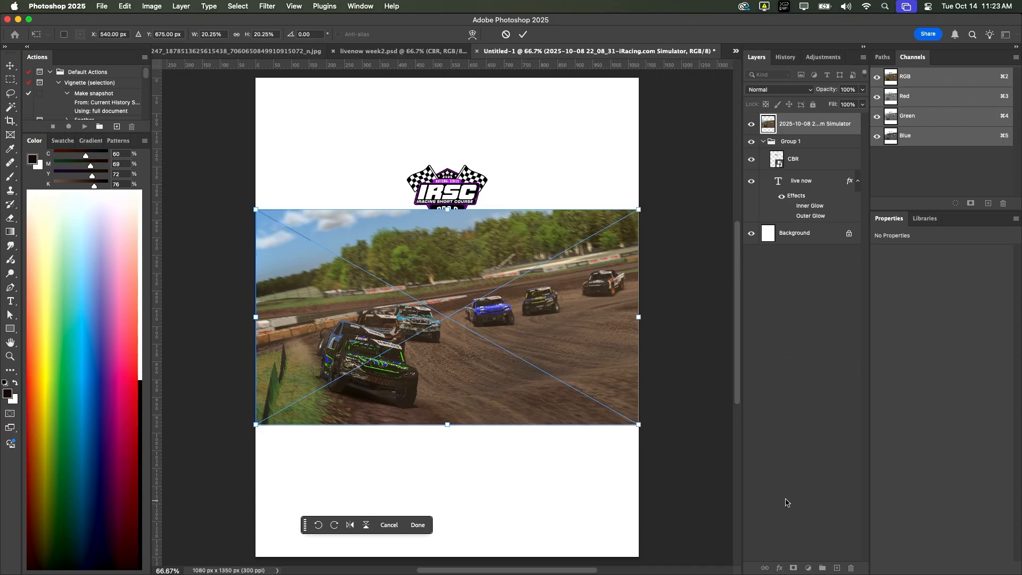
pyautogui.press('Return')
pyautogui.press('super+z')
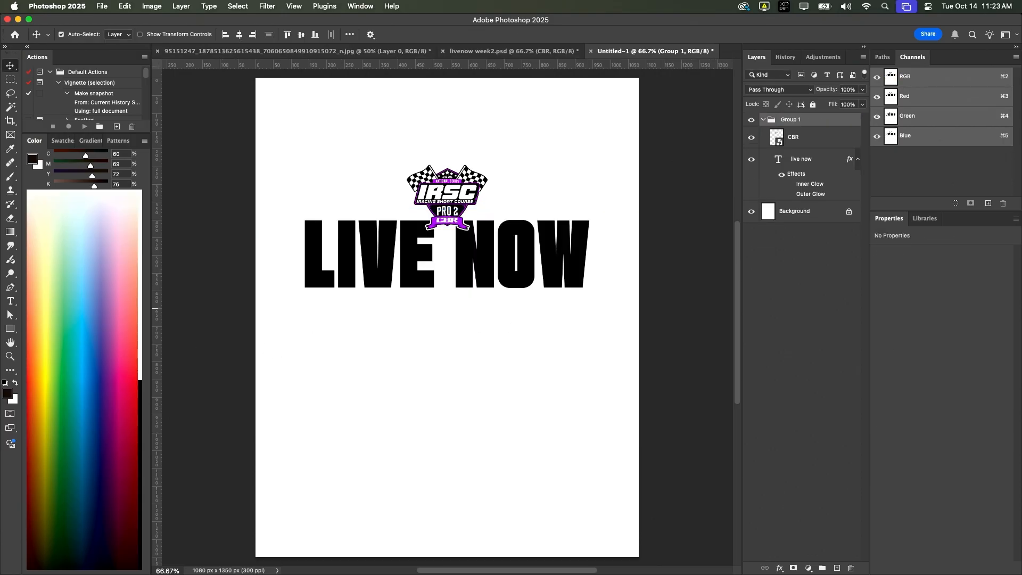
# Step: Switch to Chrome and open the shared Google Drive folder Photos > 2025 National Pro 2 > Round 2
pyautogui.press('super+Tab')
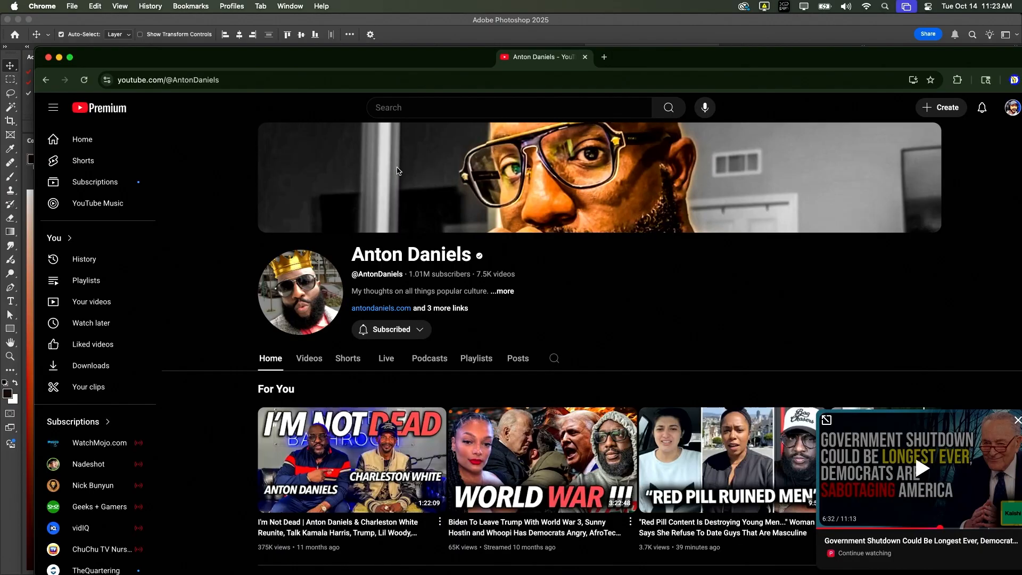
pyautogui.press('super+l')
pyautogui.write('drive')
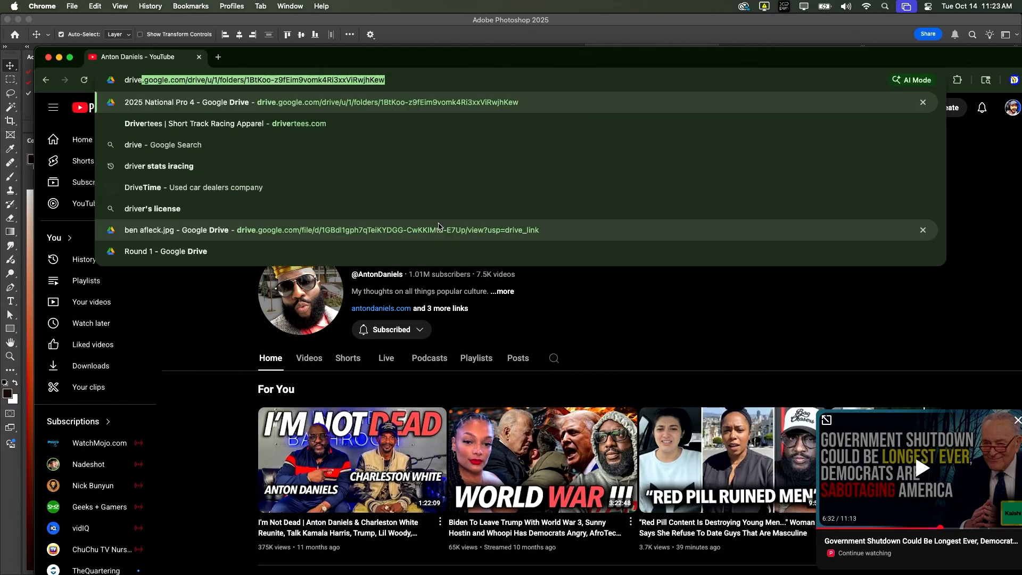
pyautogui.press('Return')
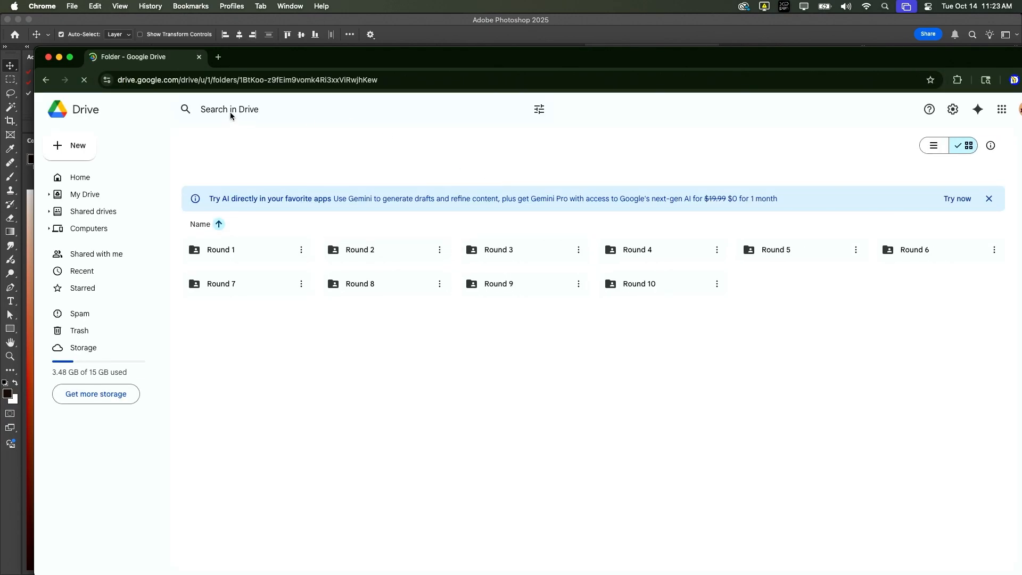
pyautogui.click(320, 145)
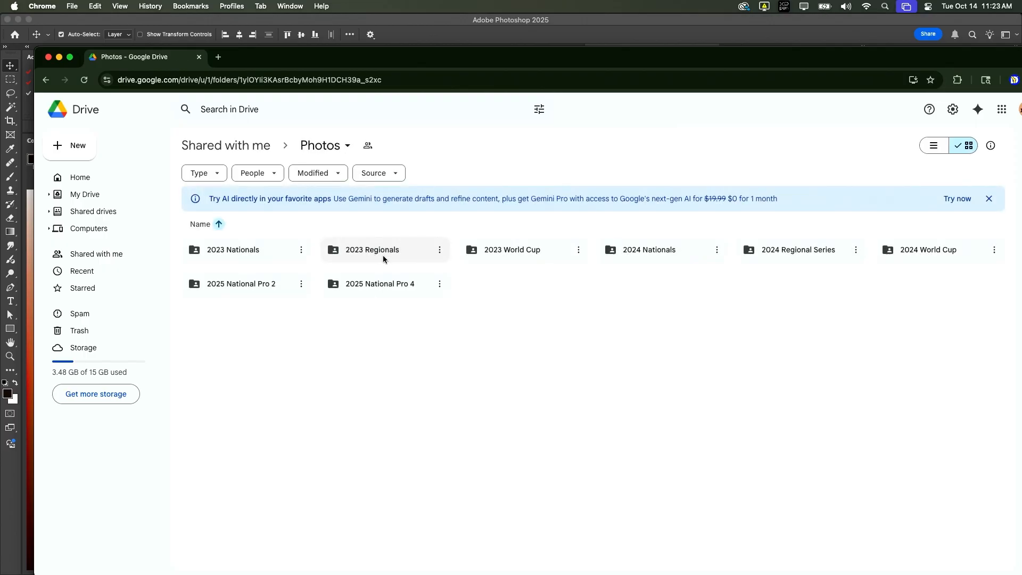
pyautogui.doubleClick(264, 285)
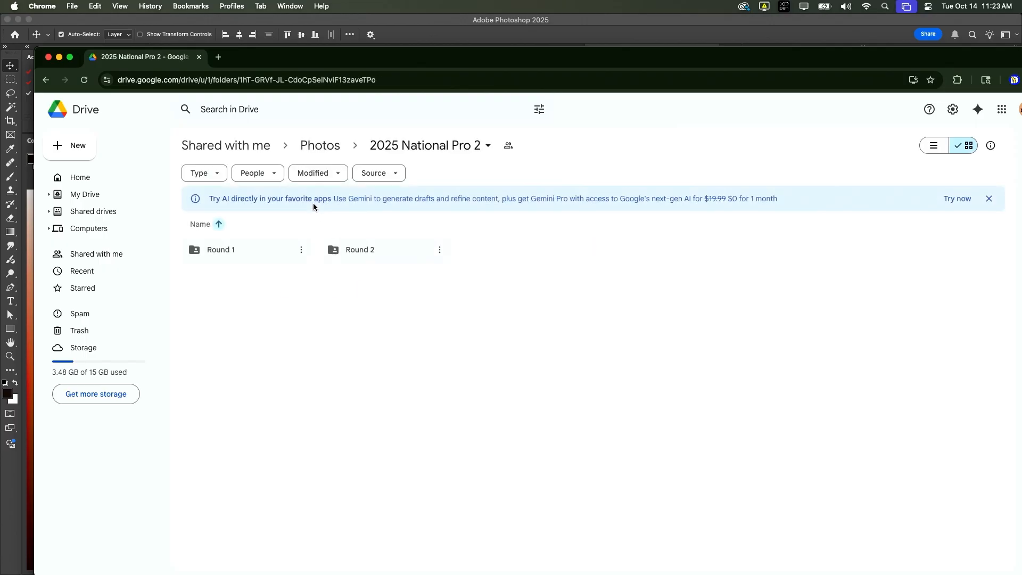
pyautogui.doubleClick(392, 254)
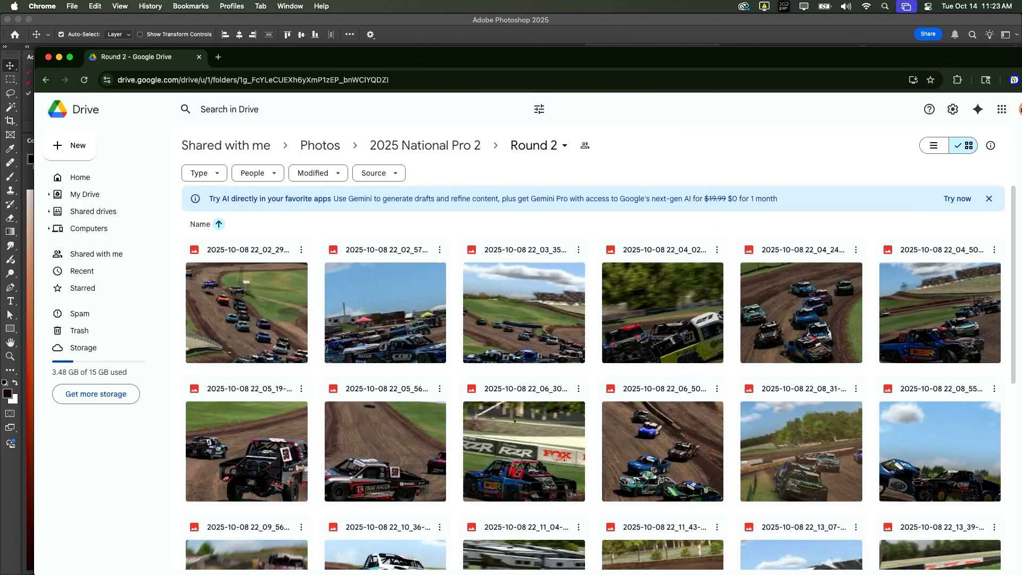
pyautogui.scroll(-3, 370, 422)
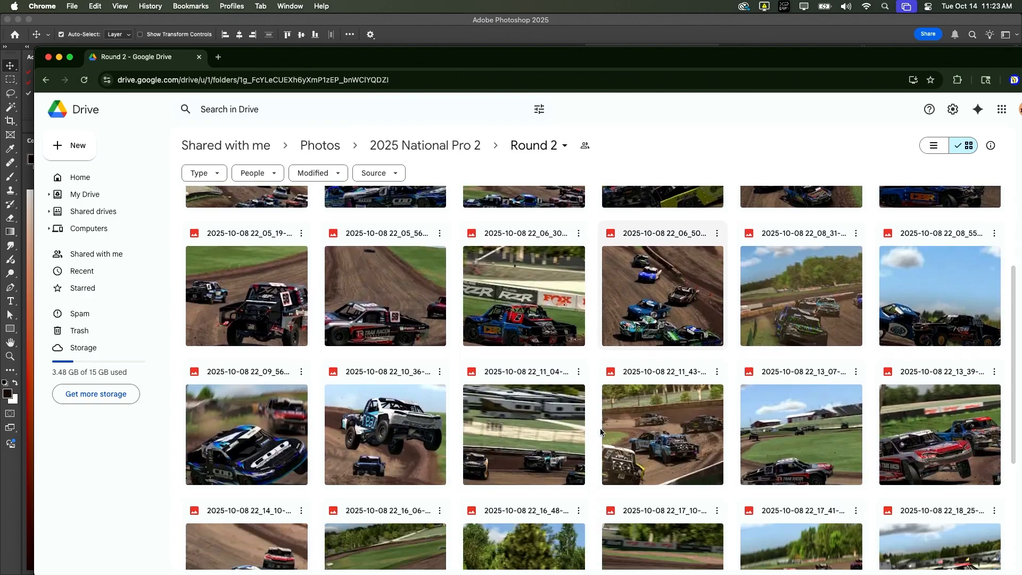
pyautogui.scroll(-4, 407, 417)
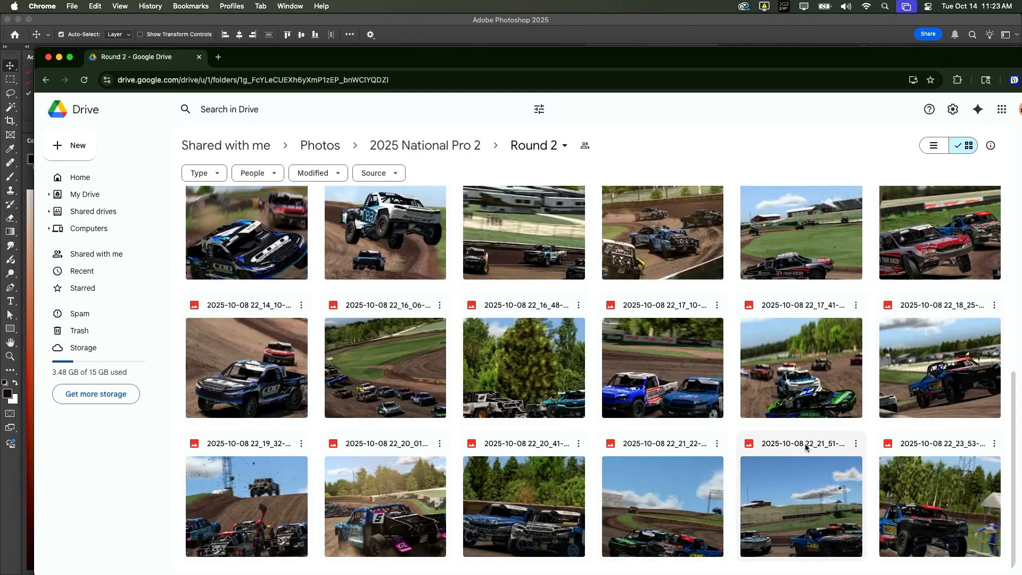
pyautogui.click(444, 450)
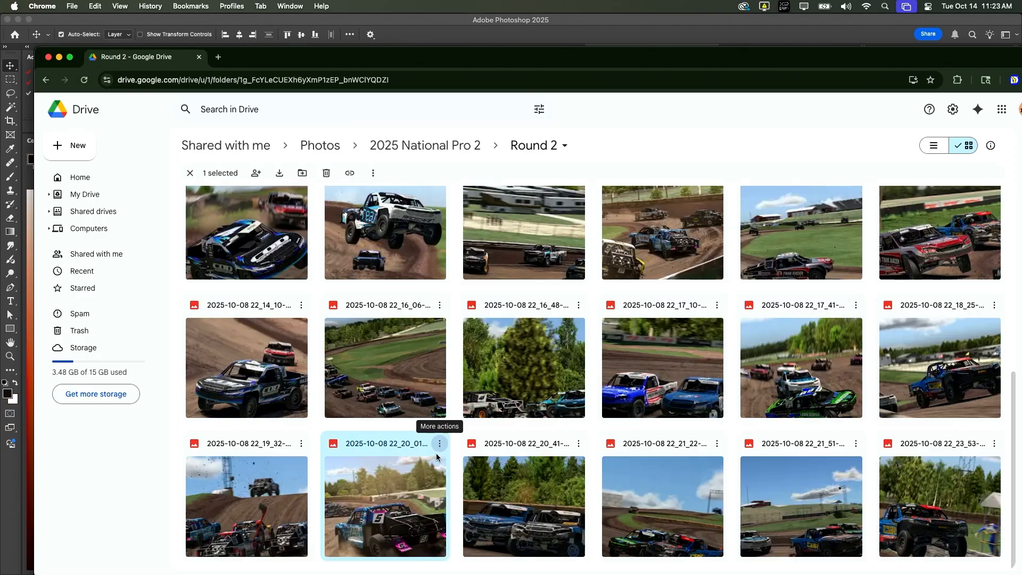
pyautogui.click(480, 302)
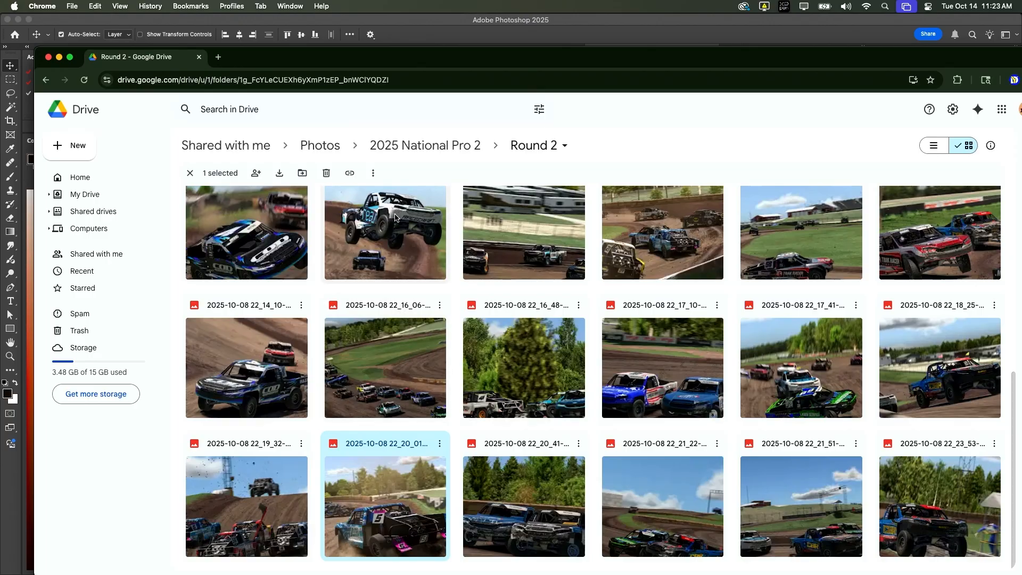
# Step: Switch back to Photoshop and place the downloaded 22_20_01 race photo from Finder's Downloads folder on the poster
pyautogui.press('super+Tab')
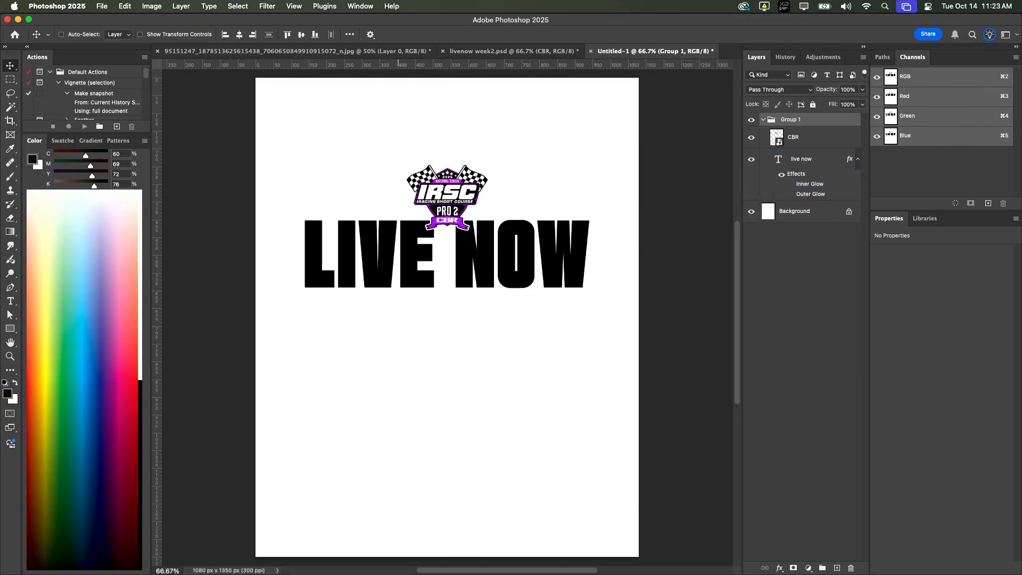
pyautogui.press('super+Tab')
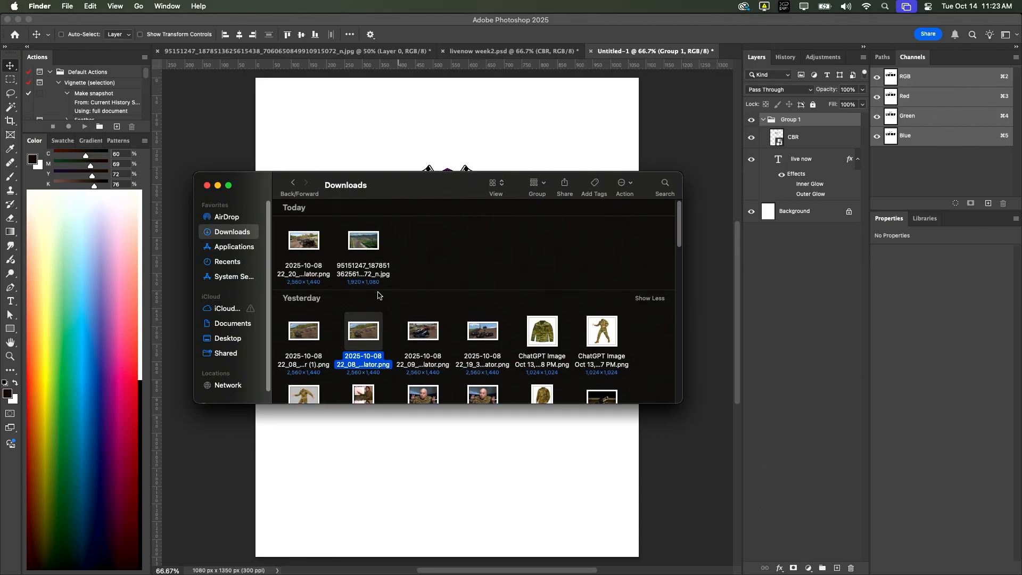
pyautogui.moveTo(306, 235); pyautogui.dragTo(500, 497)
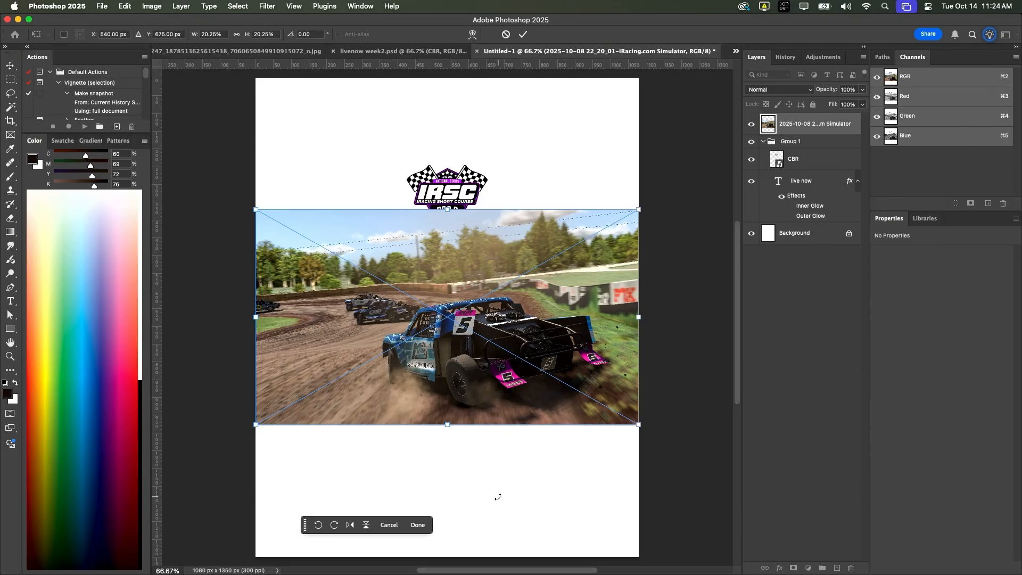
pyautogui.click(798, 181)
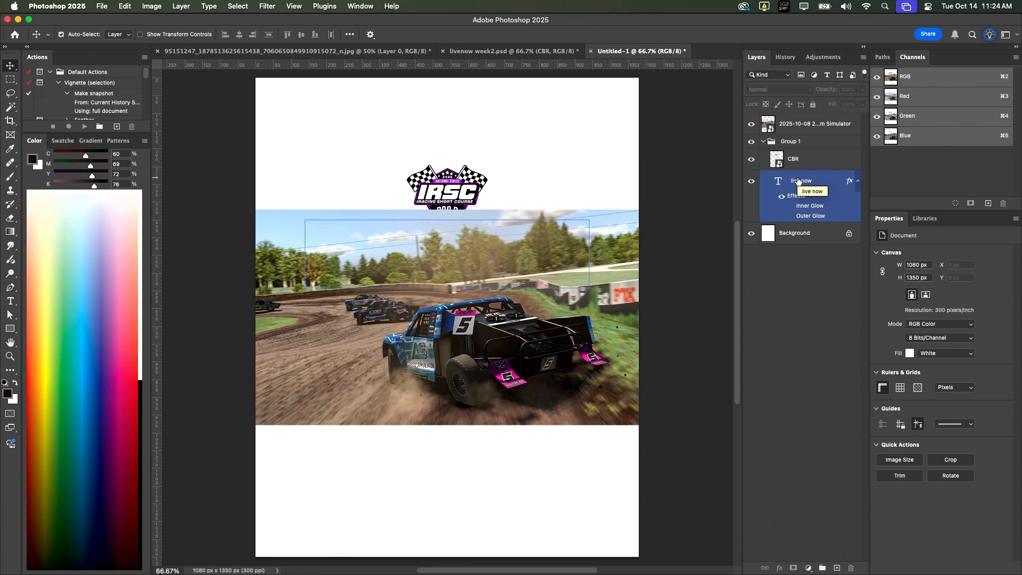
# Step: Open the placed race photo's smart object contents and copy its full-size image into the Untitled-1 poster, filling the canvas
pyautogui.click(692, 114)
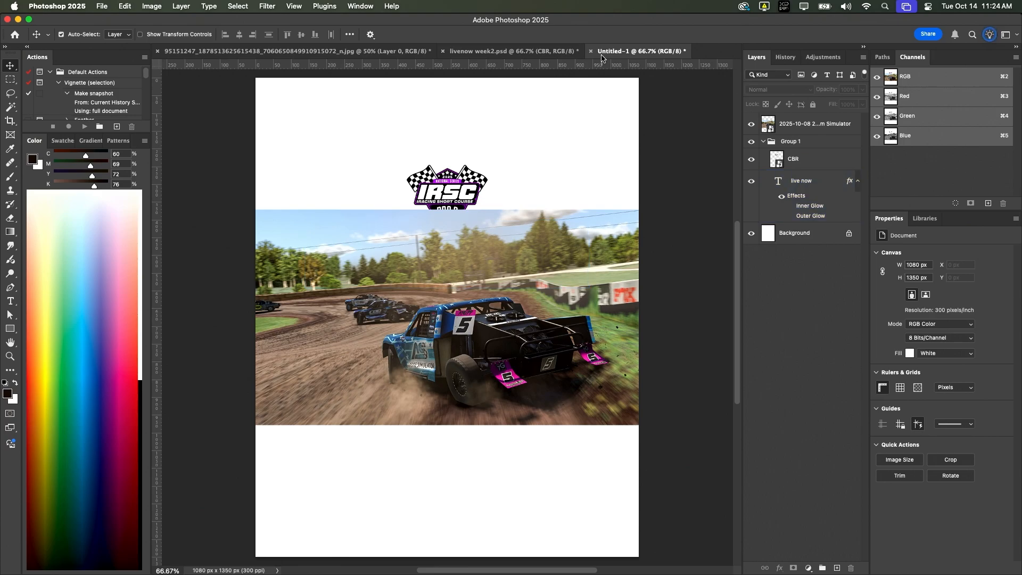
pyautogui.doubleClick(768, 124)
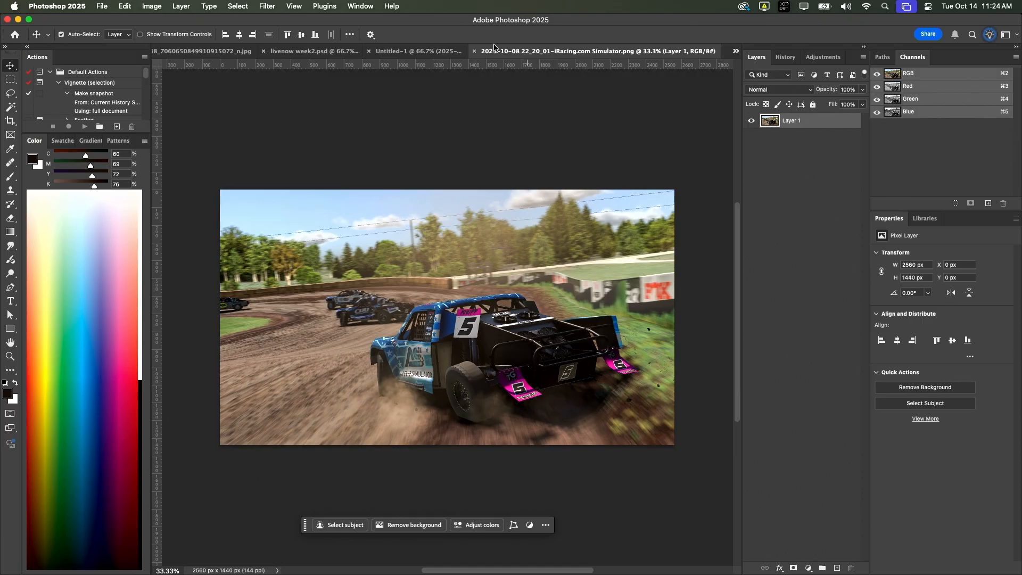
pyautogui.moveTo(472, 53); pyautogui.dragTo(325, 279)
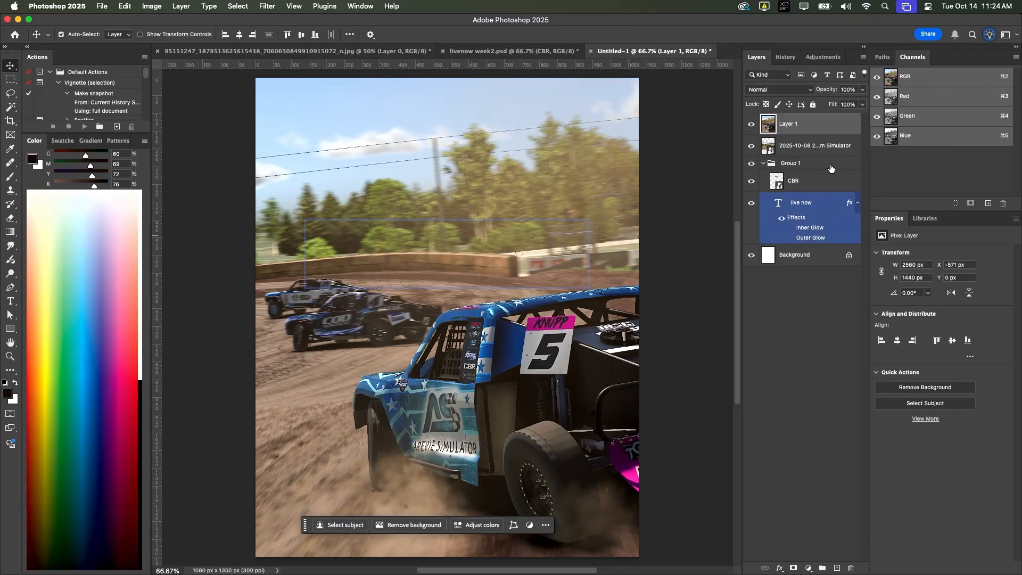
# Step: Apply the recently used Camera Raw Filter to Layer 1 and compare the photo with and without it
pyautogui.click(277, 10)
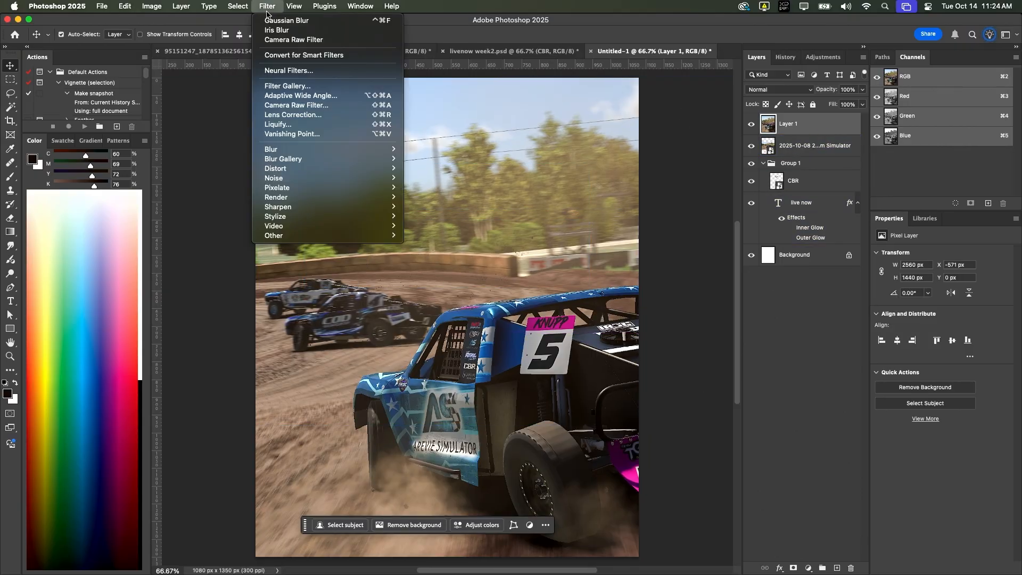
pyautogui.click(278, 38)
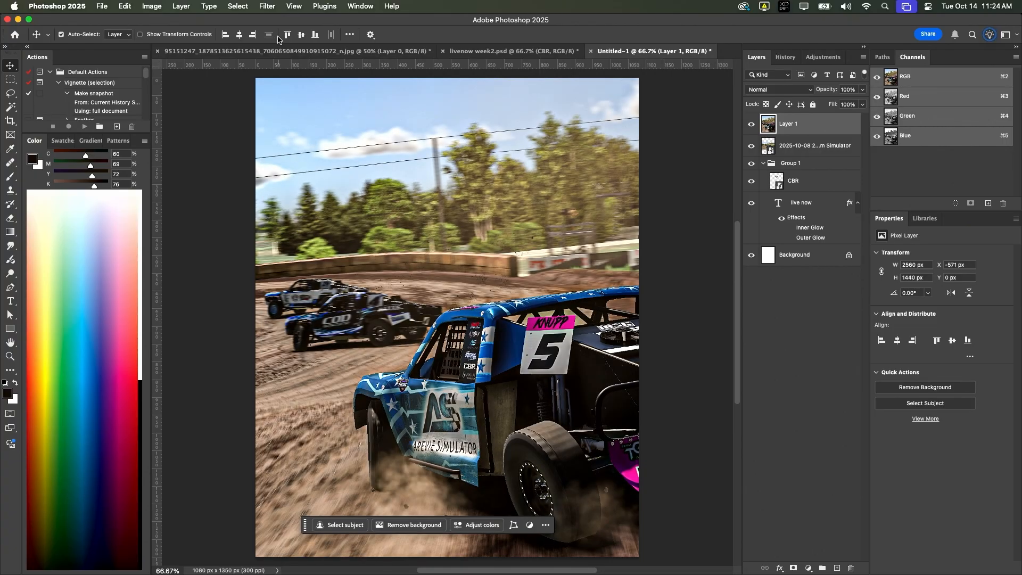
pyautogui.press('super+z')
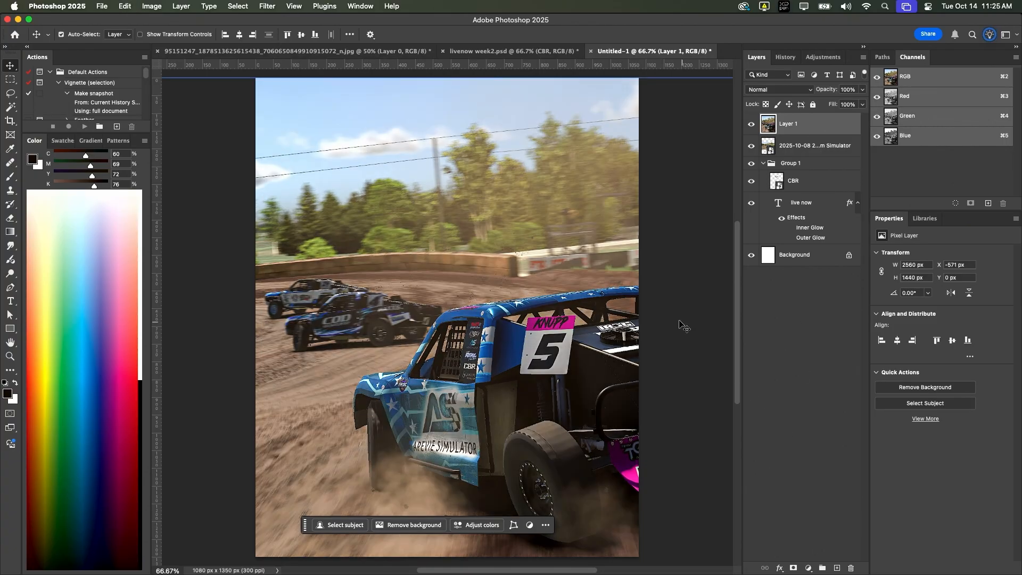
pyautogui.press('super+shift+z')
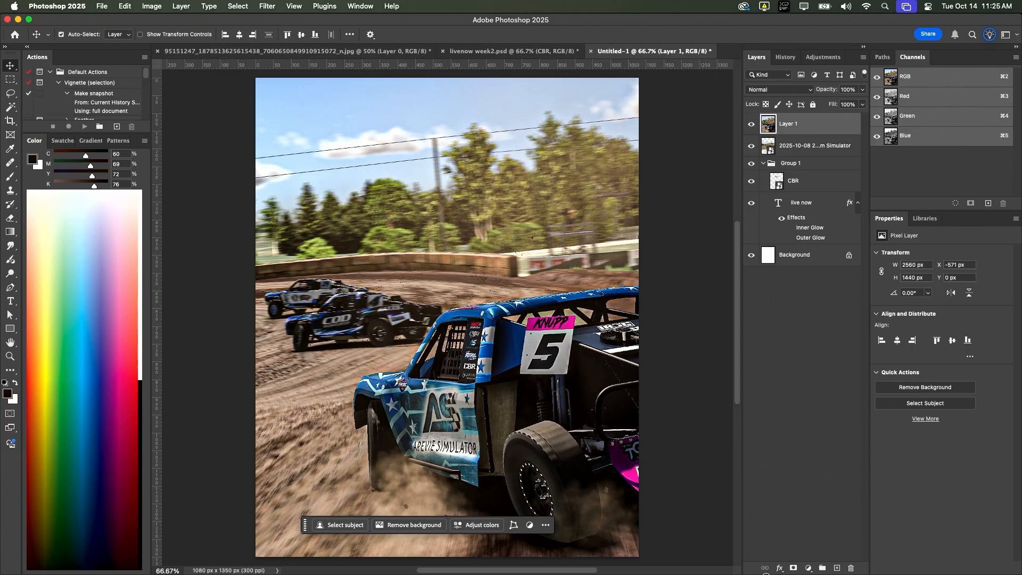
# Step: Add a Vibrance adjustment layer above the race photo with vibrance +100 and saturation +13
pyautogui.click(808, 568)
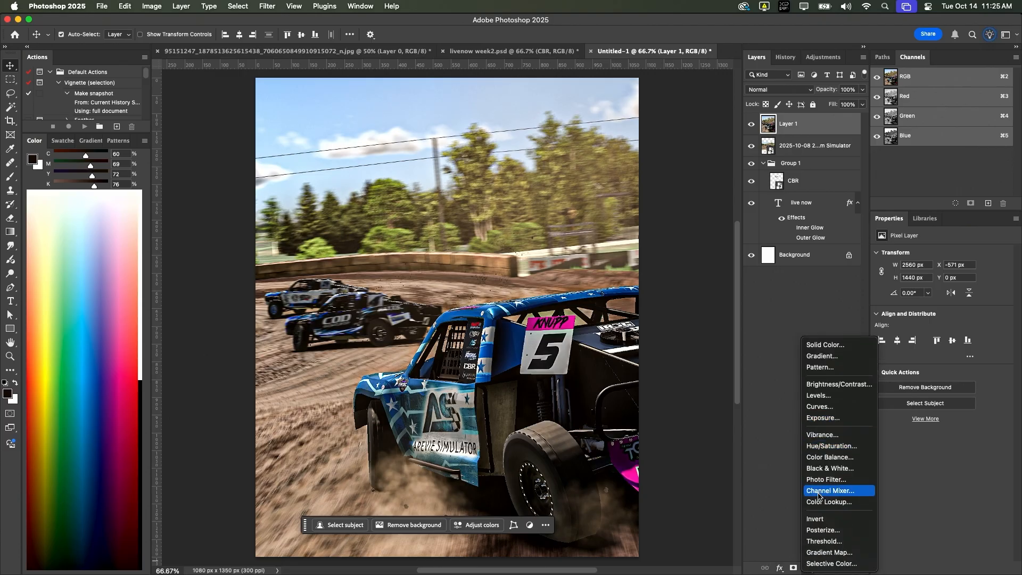
pyautogui.click(822, 434)
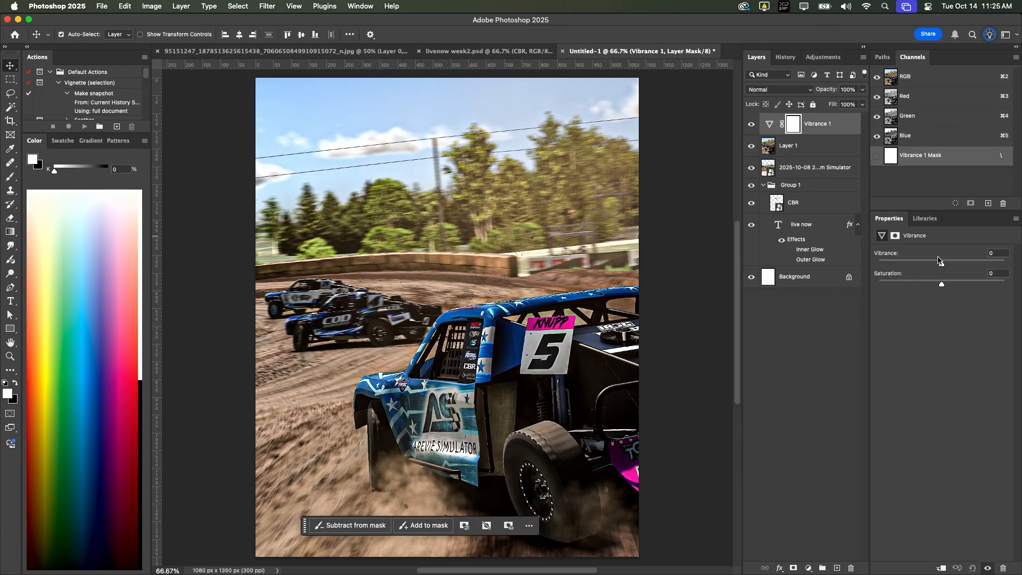
pyautogui.moveTo(943, 265); pyautogui.dragTo(1018, 256)
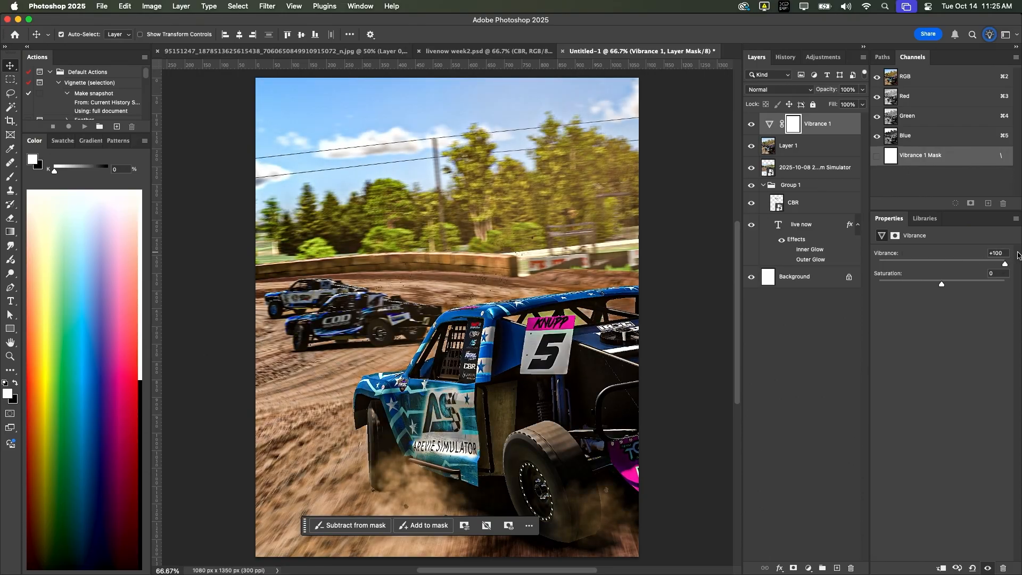
pyautogui.moveTo(937, 287); pyautogui.dragTo(951, 287)
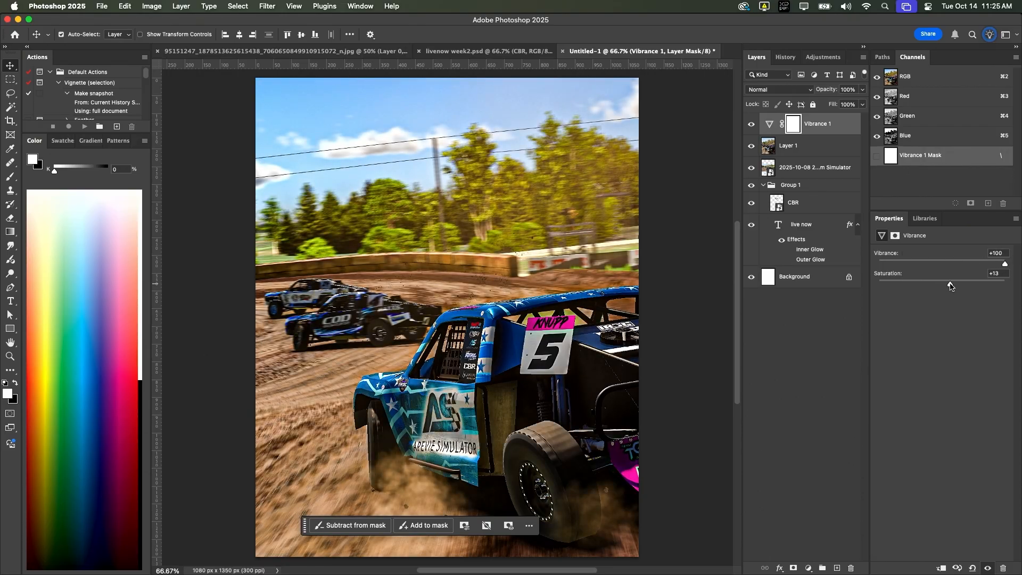
# Step: Move the live now text layer out of Group 1 to above Layer 1 and enlarge it to about 82.93 pt
pyautogui.click(515, 244)
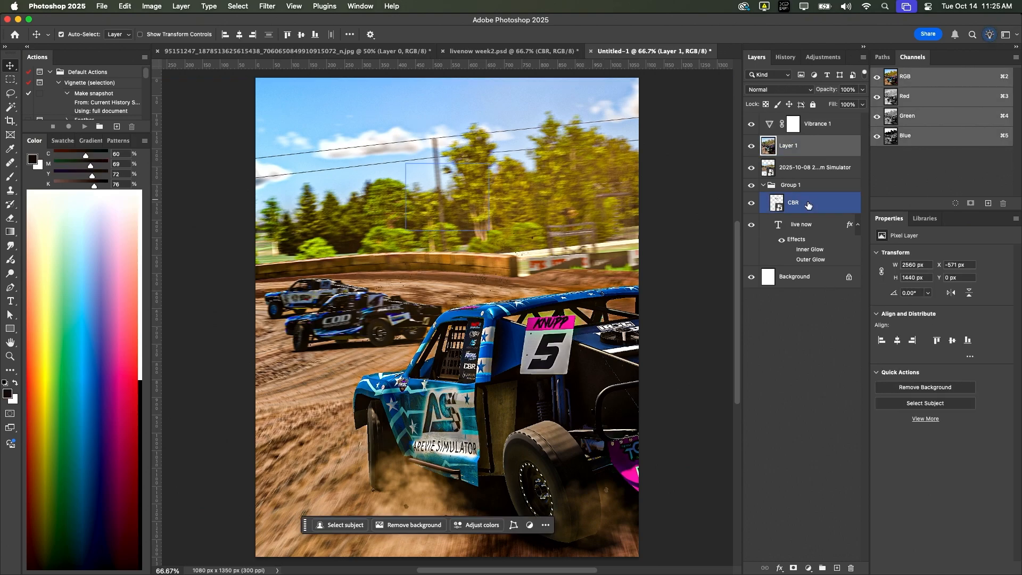
pyautogui.click(811, 224)
pyautogui.moveTo(811, 224); pyautogui.dragTo(803, 140)
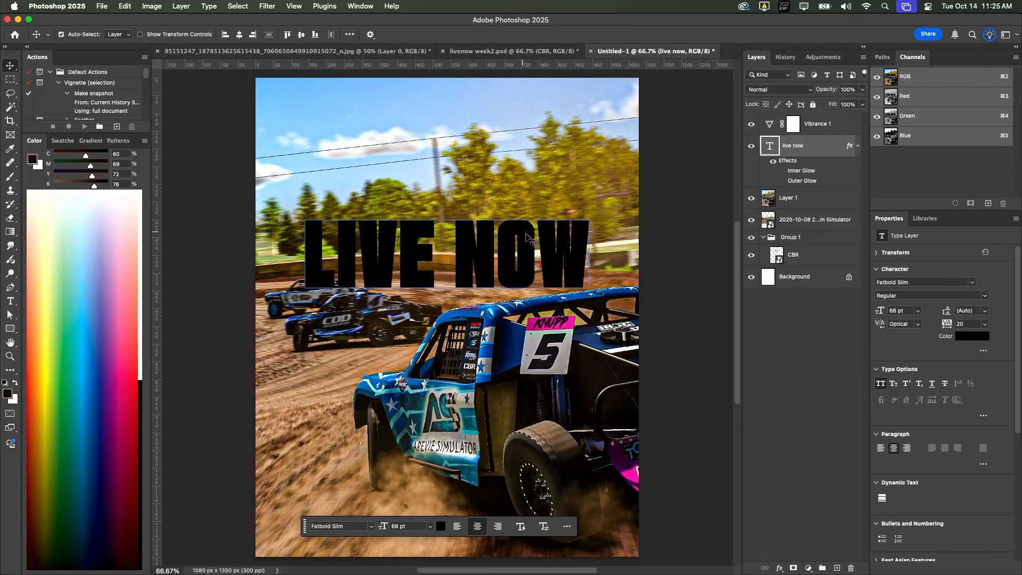
pyautogui.press('super+t')
pyautogui.moveTo(589, 254); pyautogui.dragTo(623, 251)
# Step: Select the blue number 5 truck on Layer 1 with the Object Selection tool in Lasso mode
pyautogui.click(788, 198)
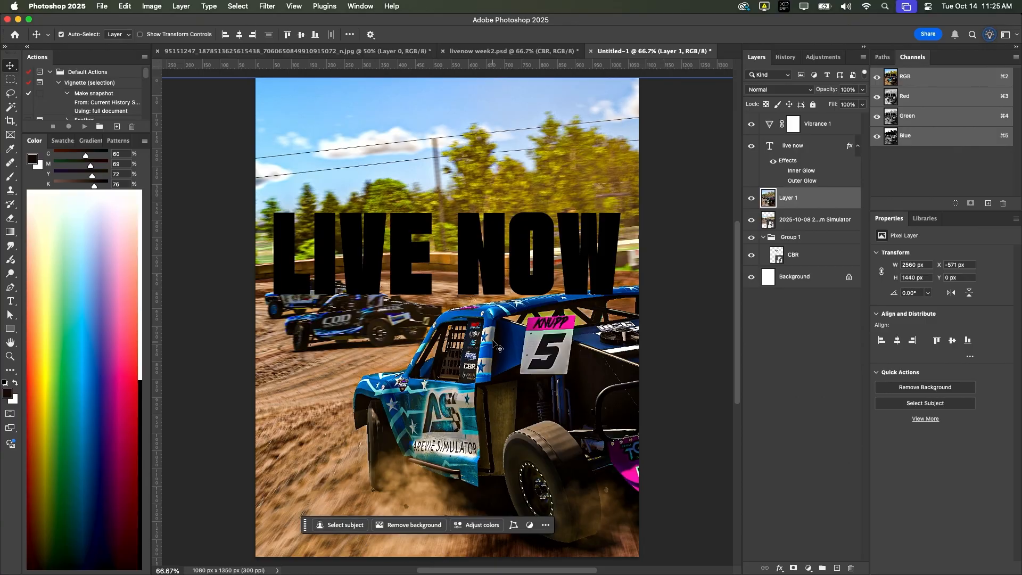
pyautogui.click(13, 106)
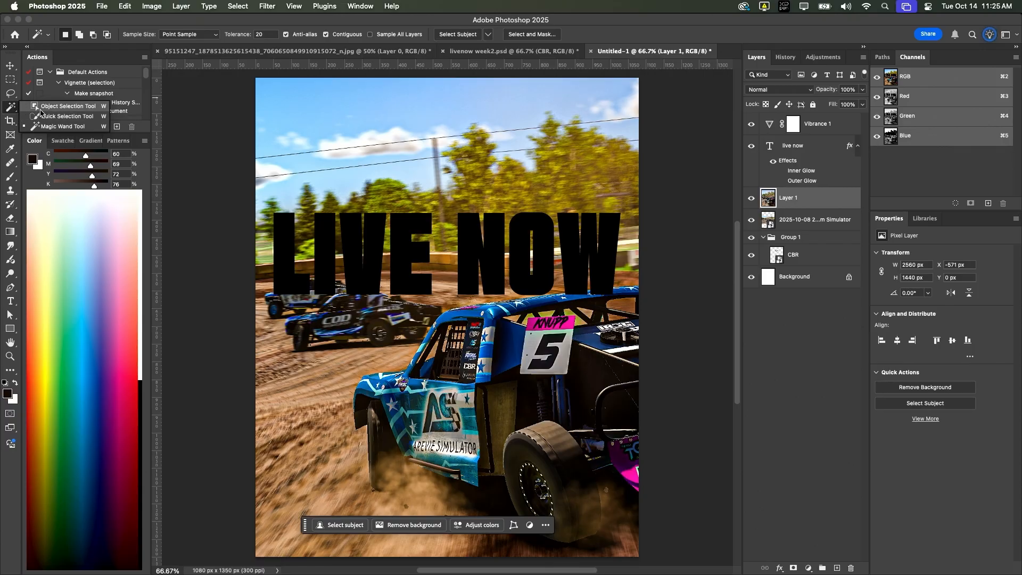
pyautogui.click(35, 106)
pyautogui.moveTo(619, 271)
pyautogui.mouseDown()
pyautogui.moveTo(469, 292)
pyautogui.moveTo(352, 381)
pyautogui.moveTo(339, 401)
pyautogui.moveTo(343, 447)
pyautogui.moveTo(349, 490)
pyautogui.moveTo(365, 508)
pyautogui.moveTo(542, 558)
pyautogui.moveTo(633, 566)
pyautogui.moveTo(685, 510)
pyautogui.moveTo(719, 382)
pyautogui.moveTo(727, 275)
pyautogui.mouseUp()
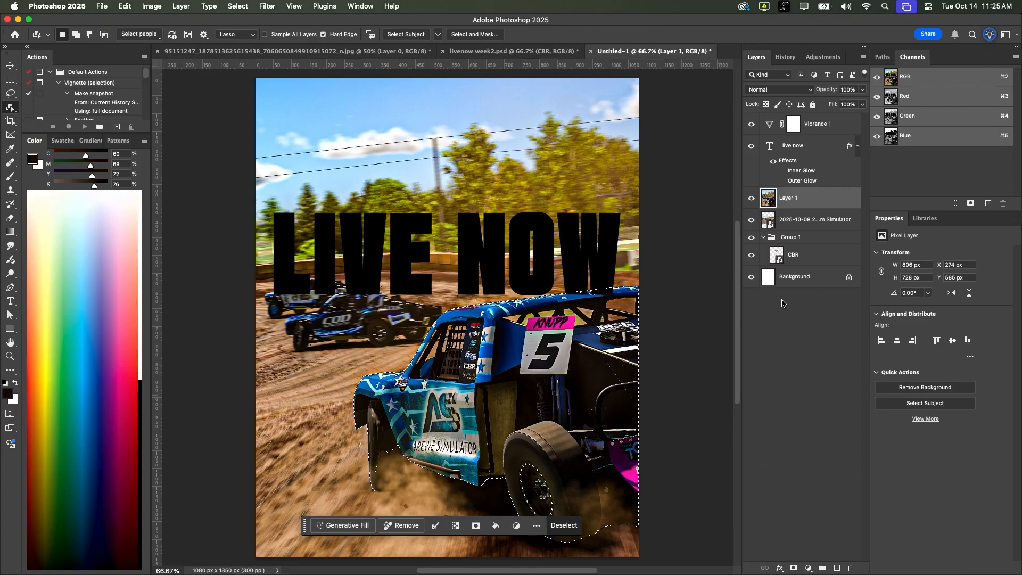
# Step: Group the live now text layer and mask the group so the selected truck area is hidden, placing the headline behind the truck
pyautogui.click(800, 154)
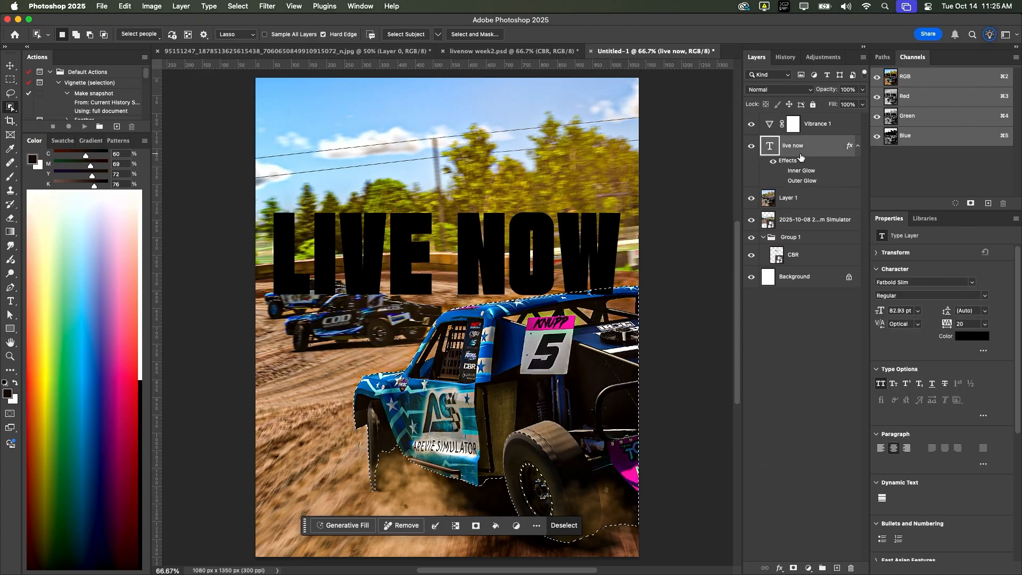
pyautogui.press('super+g')
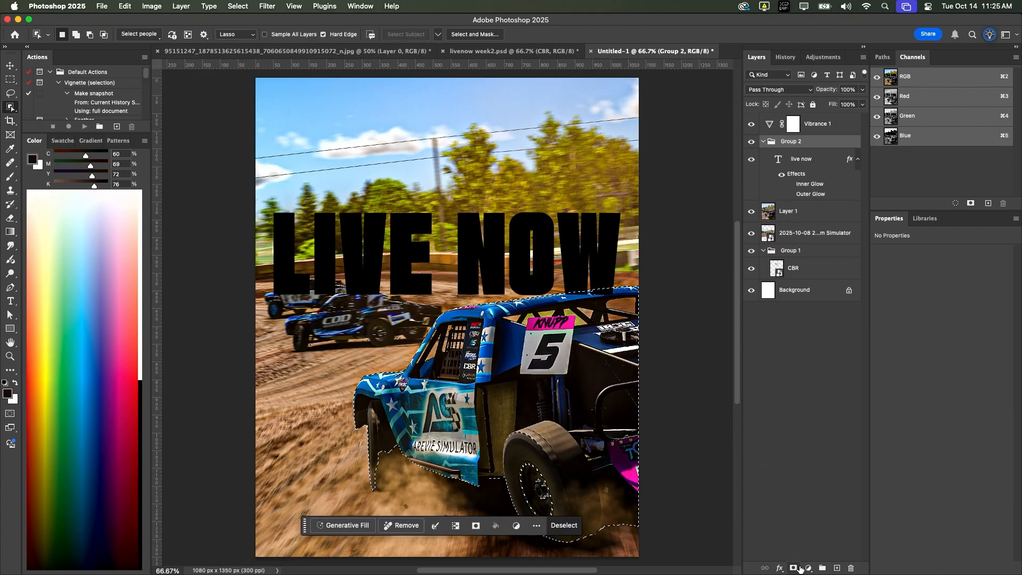
pyautogui.click(795, 568)
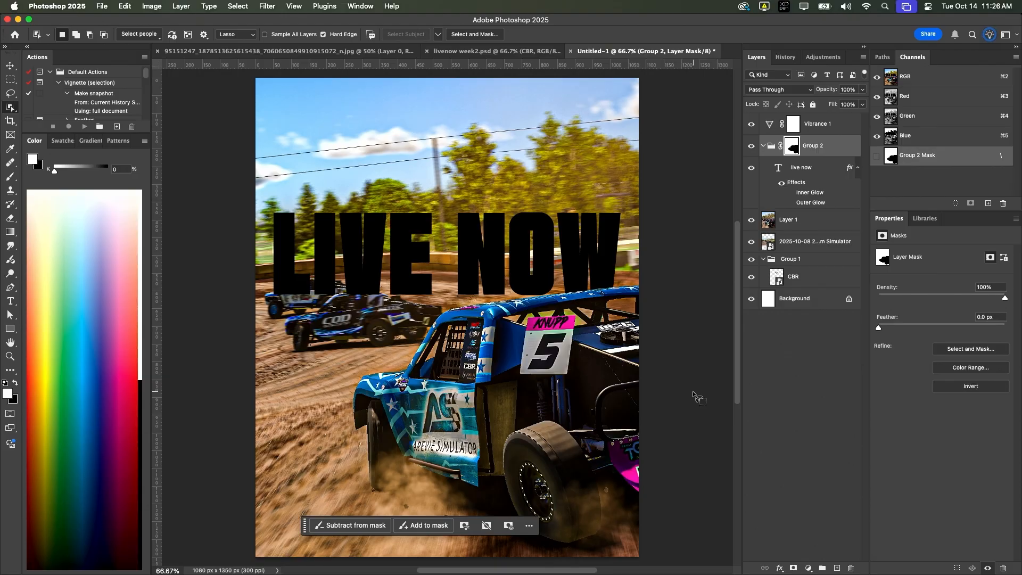
# Step: Add an Exposure adjustment layer above Layer 1 with the exposure at -3.59
pyautogui.click(812, 228)
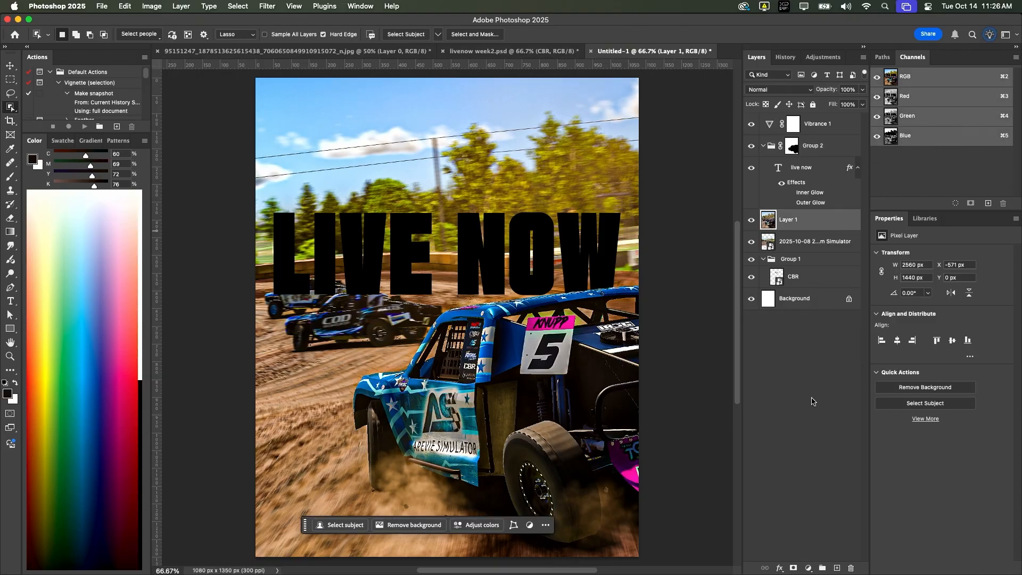
pyautogui.click(808, 568)
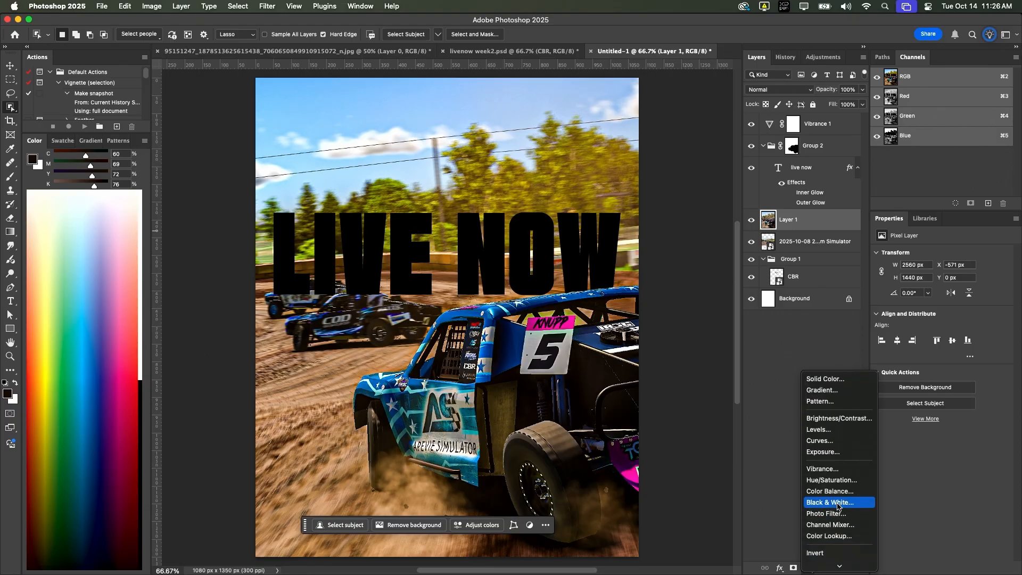
pyautogui.click(846, 459)
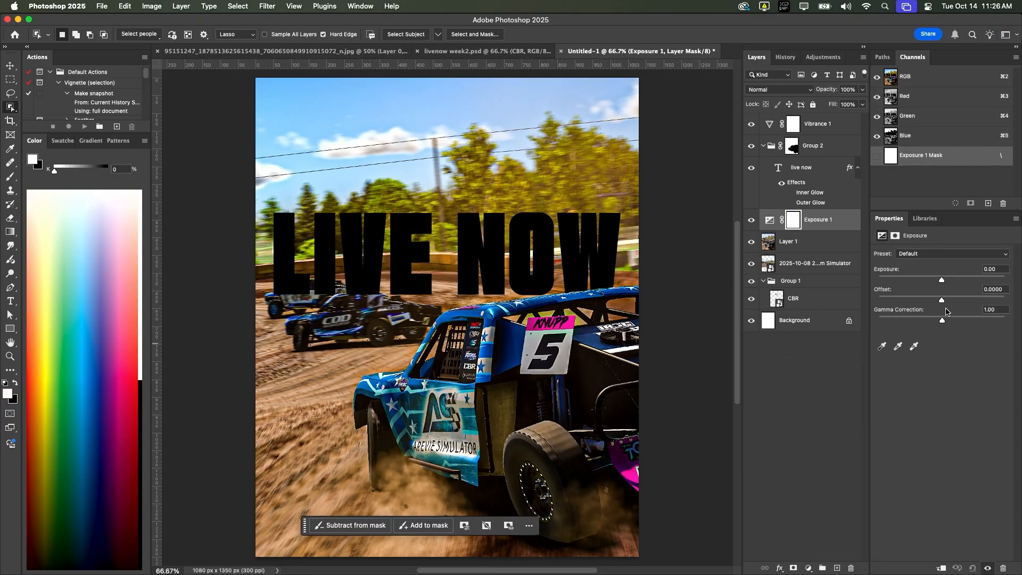
pyautogui.moveTo(946, 280); pyautogui.dragTo(908, 278)
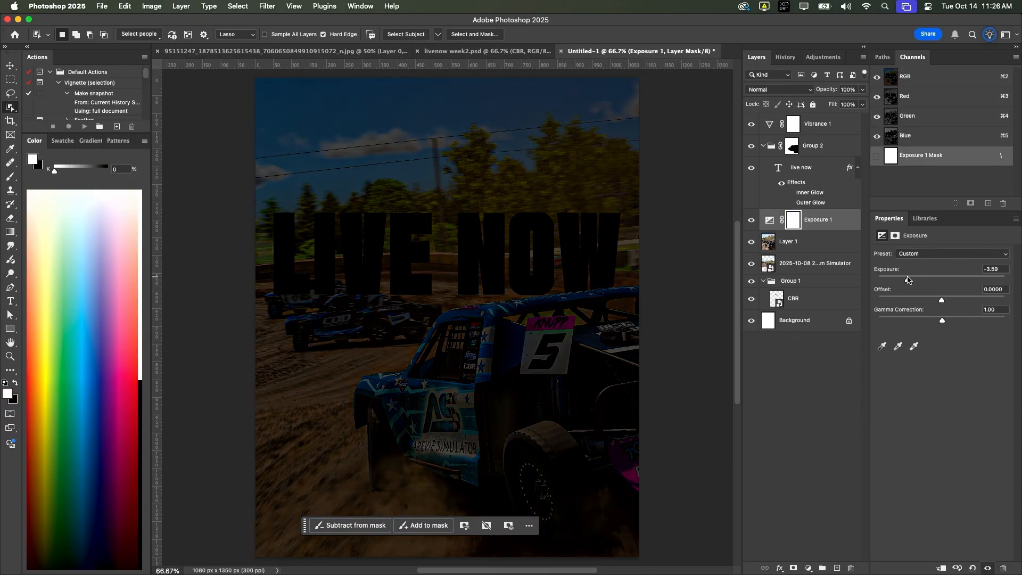
# Step: Limit the Exposure 1 darkening to the sky with a linear mask gradient from the headline up, about 95° and 50% scale
pyautogui.press('g')
pyautogui.moveTo(410, 233); pyautogui.dragTo(394, 163)
pyautogui.scroll(-3, 506, 244)
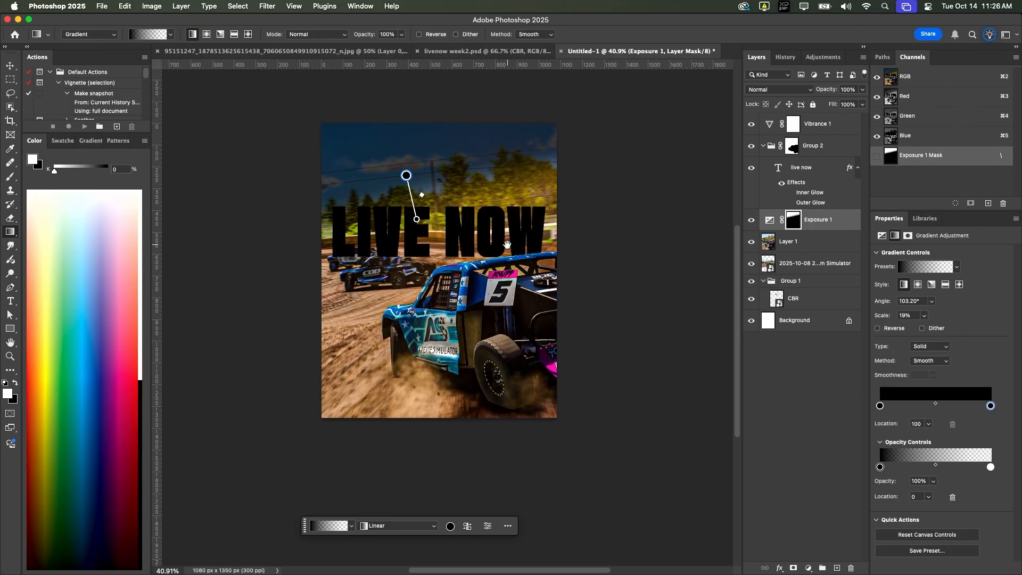
pyautogui.moveTo(447, 251); pyautogui.dragTo(436, 135)
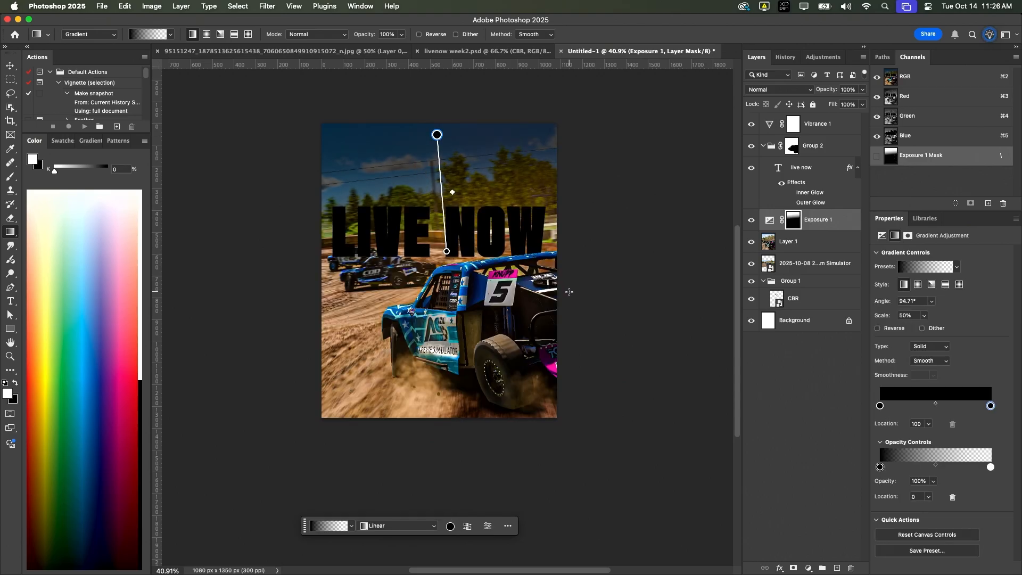
pyautogui.press('v')
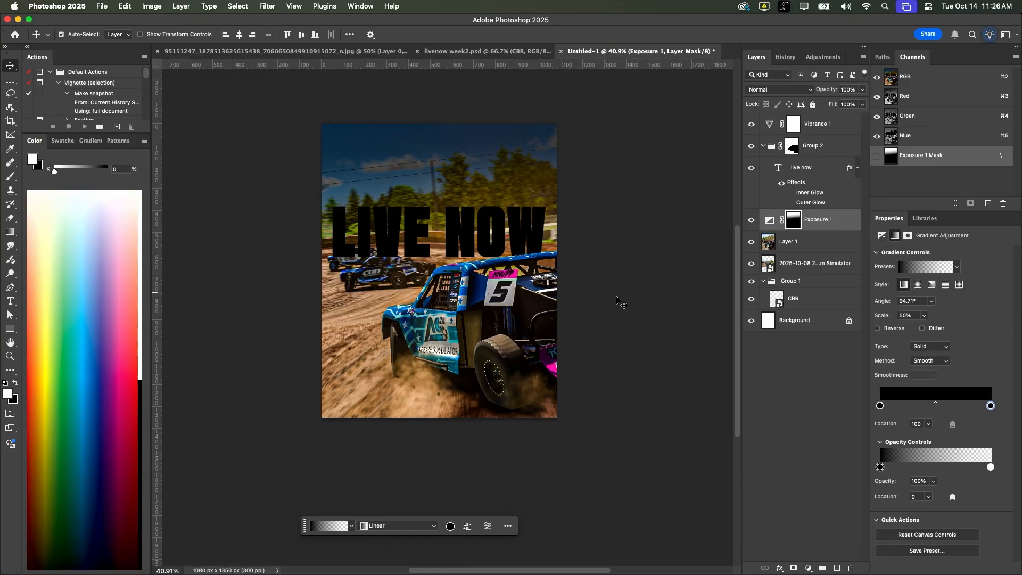
pyautogui.click(570, 292)
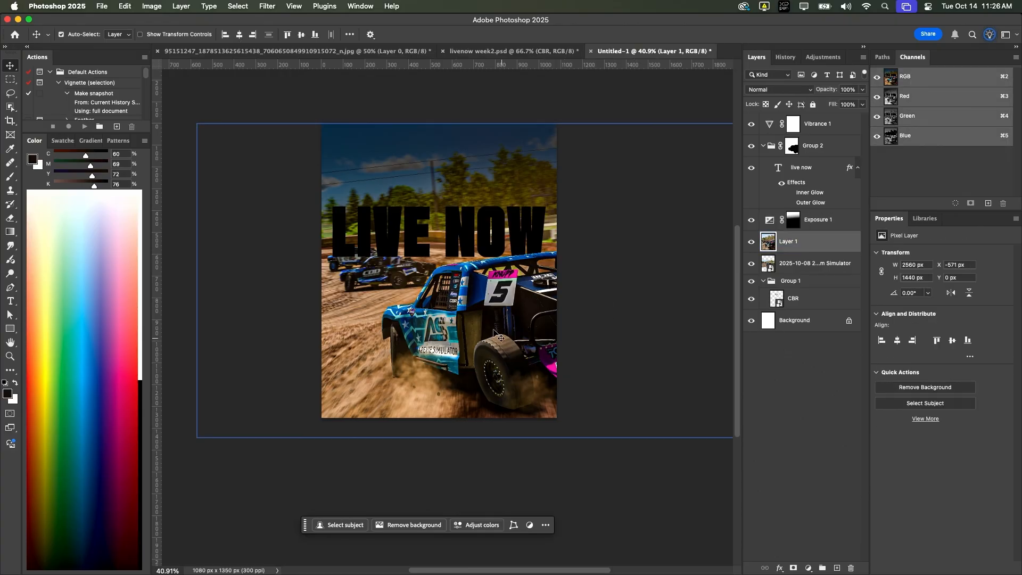
# Step: Change the LIVE NOW text color to white (ffffff)
pyautogui.click(412, 244)
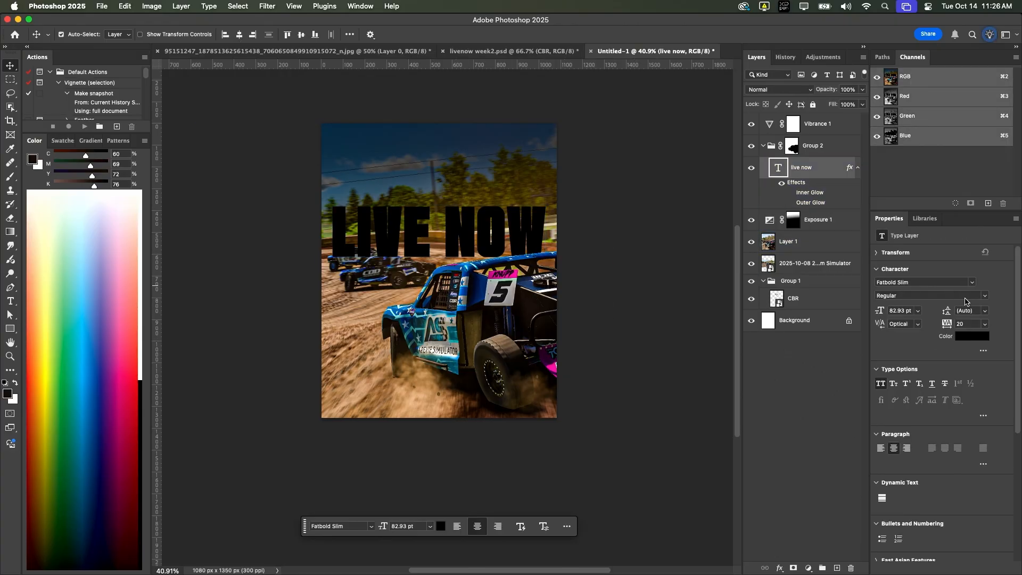
pyautogui.click(959, 336)
pyautogui.click(639, 278)
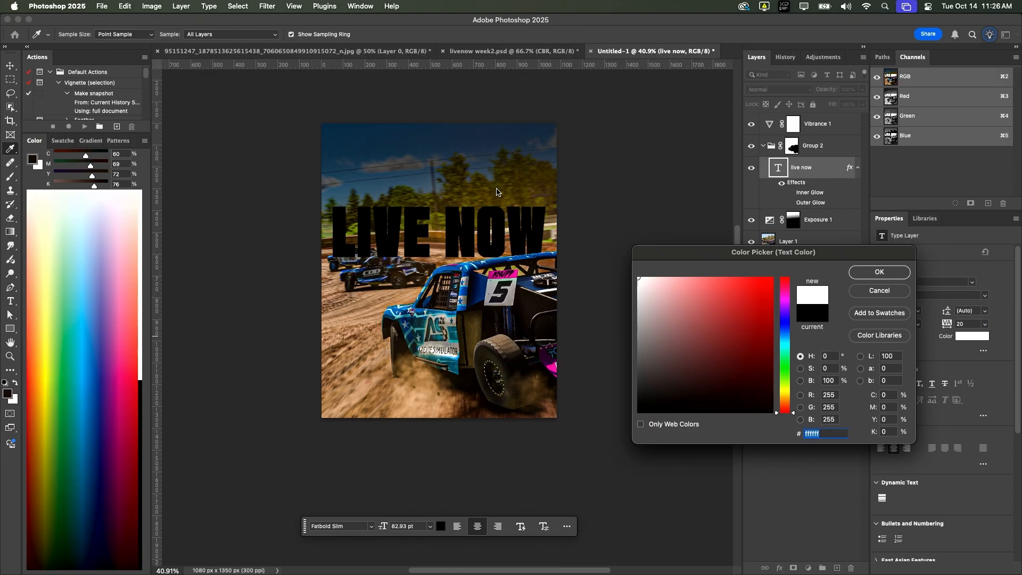
pyautogui.click(853, 271)
# Step: Hide the Inner Glow and Outer Glow effects on the live now text layer
pyautogui.click(790, 195)
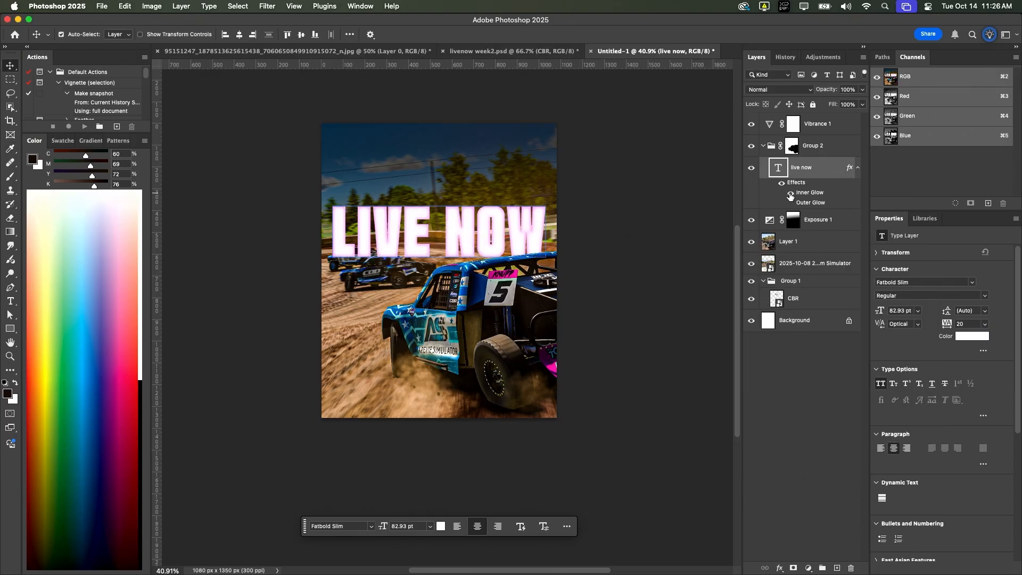
pyautogui.click(791, 192)
pyautogui.click(791, 204)
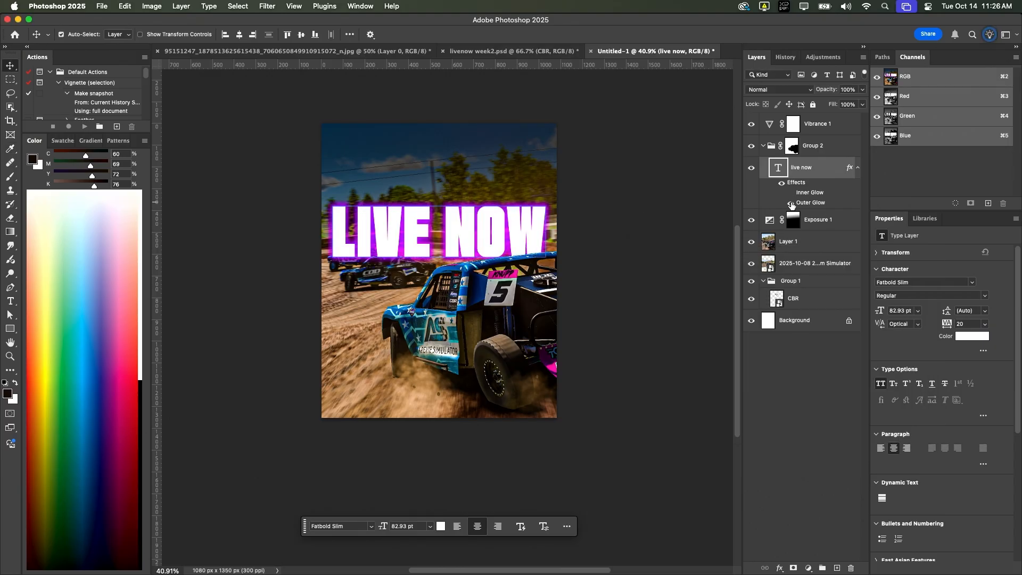
pyautogui.click(791, 204)
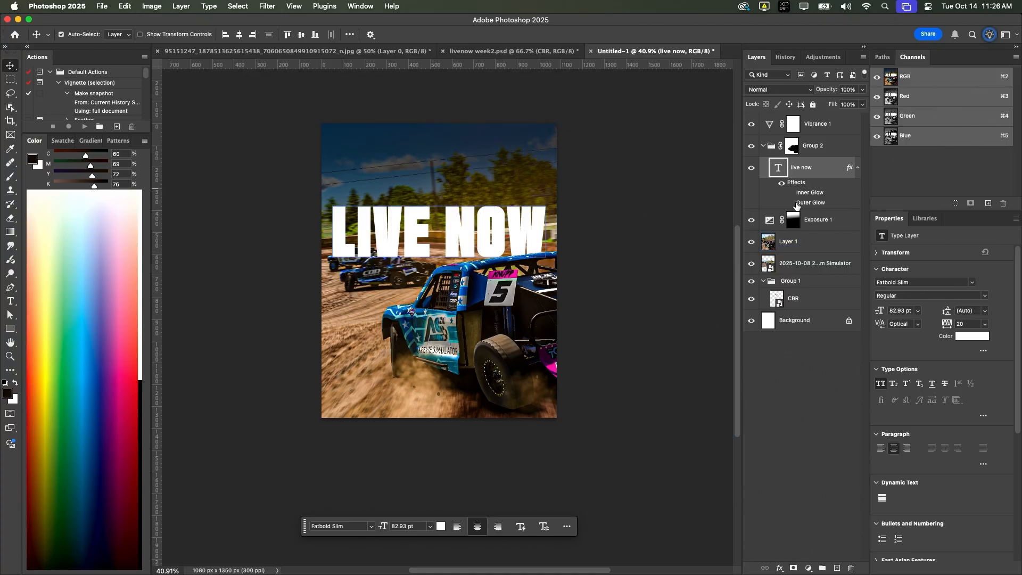
pyautogui.click(682, 214)
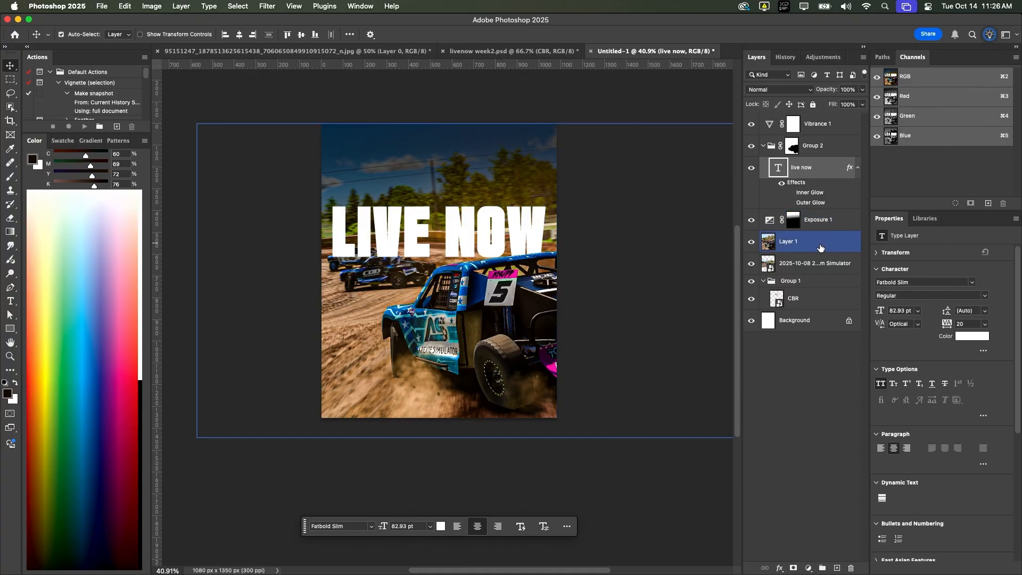
# Step: Add a second Exposure adjustment layer directly above Layer 1 with the exposure at -3.14
pyautogui.click(692, 217)
pyautogui.click(812, 565)
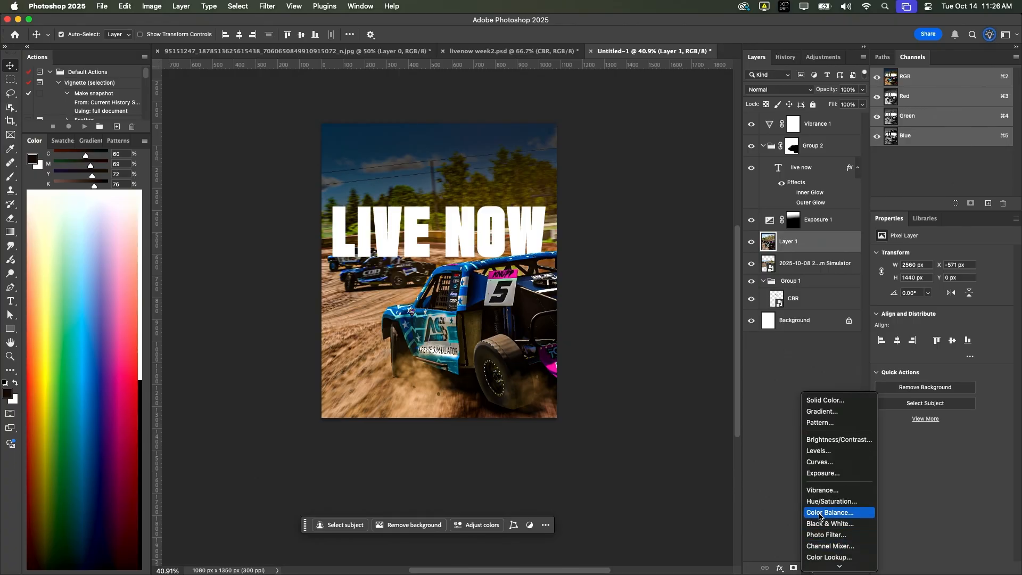
pyautogui.click(822, 477)
pyautogui.moveTo(941, 281); pyautogui.dragTo(912, 282)
# Step: Restrict the Exposure 2 darkening to the photo's bottom-left corner with a diagonal linear gradient on its mask
pyautogui.press('g')
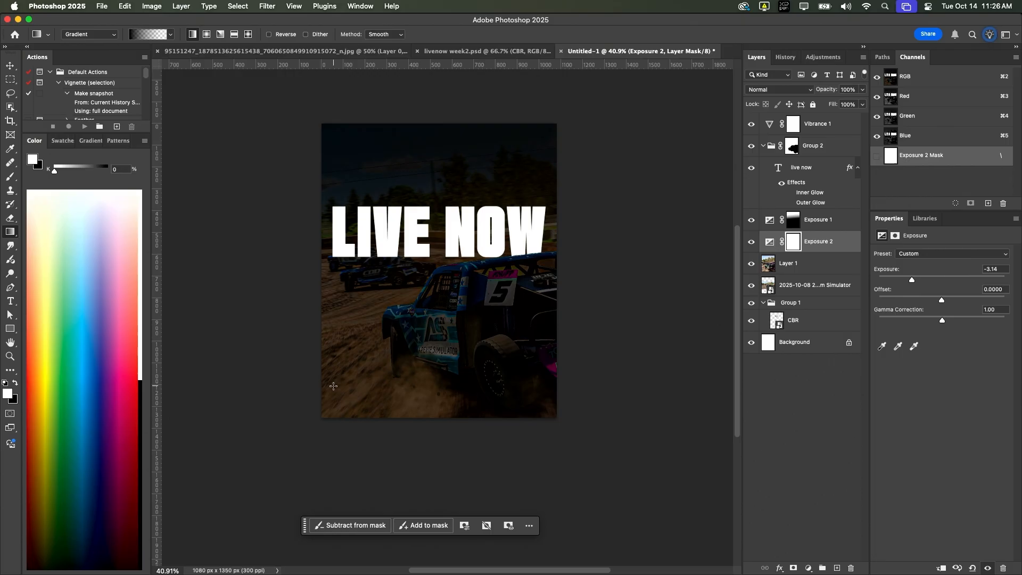
pyautogui.moveTo(333, 386); pyautogui.dragTo(296, 429)
pyautogui.press('Escape')
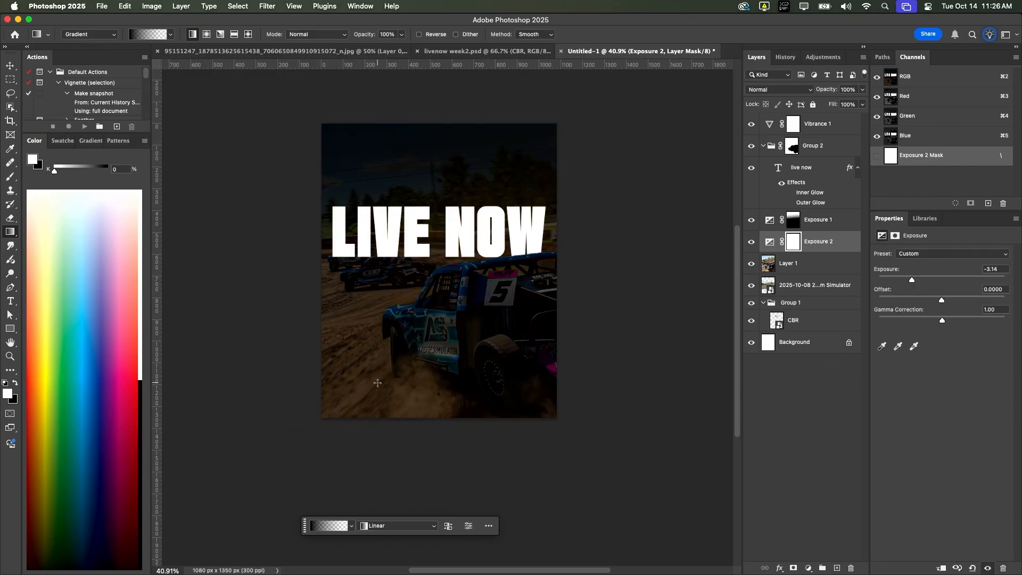
pyautogui.moveTo(377, 383)
pyautogui.mouseDown()
pyautogui.moveTo(349, 411)
pyautogui.moveTo(350, 449)
pyautogui.moveTo(367, 422)
pyautogui.mouseUp()
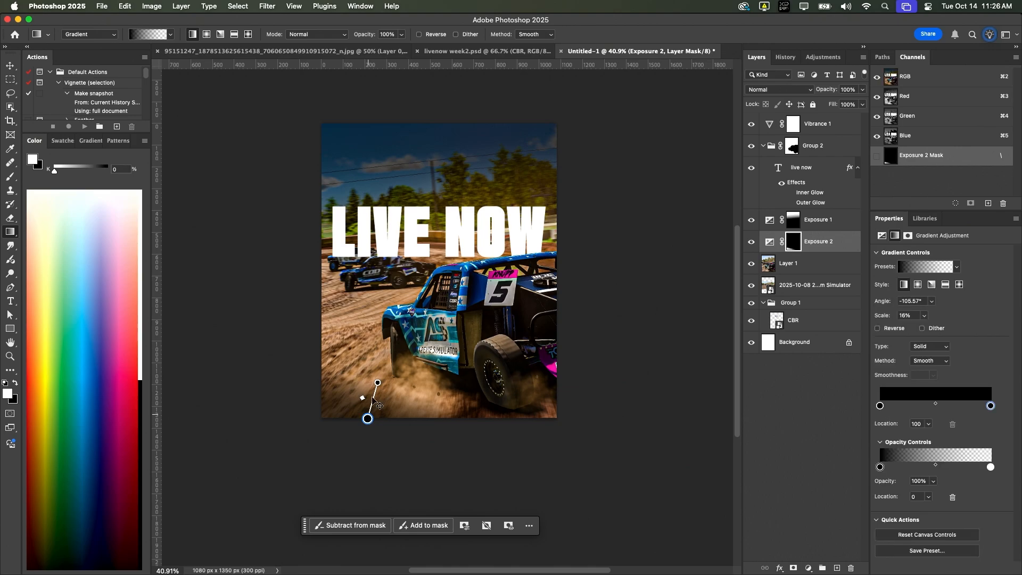
pyautogui.moveTo(380, 369)
pyautogui.mouseDown()
pyautogui.moveTo(342, 413)
pyautogui.moveTo(358, 427)
pyautogui.mouseUp()
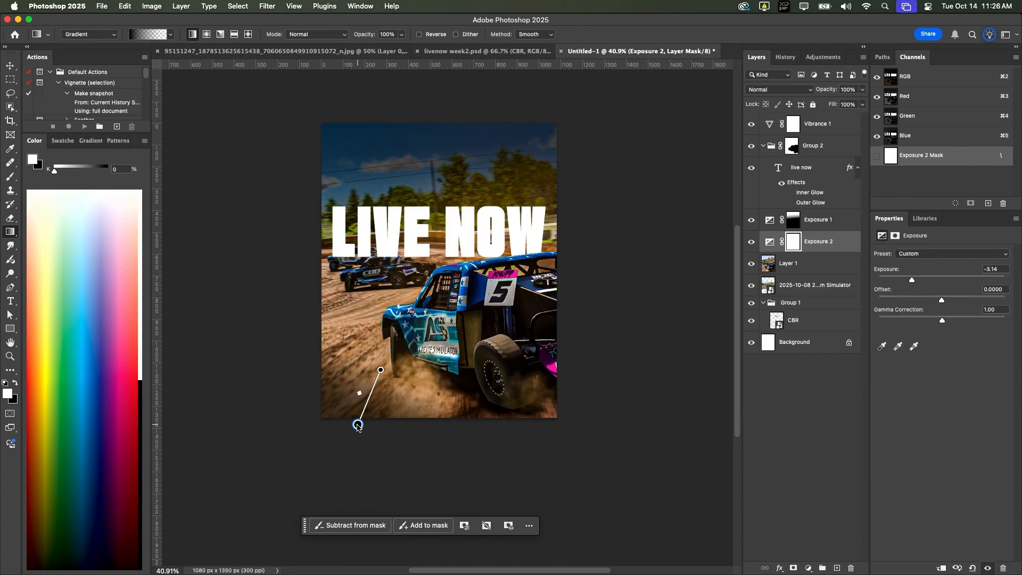
pyautogui.press('v')
pyautogui.click(660, 214)
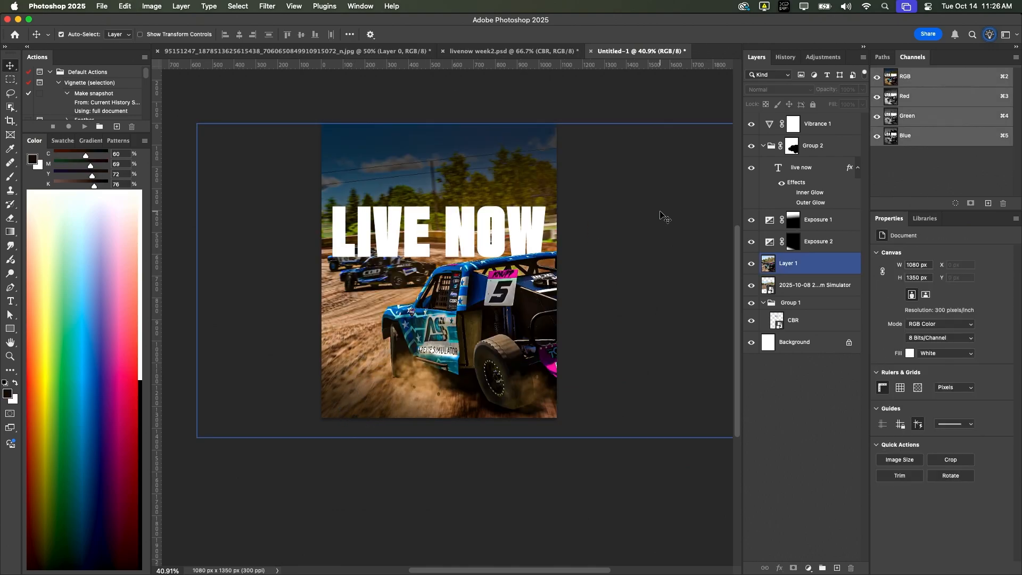
# Step: Convert the live now text layer to a shape, then to a smart object
pyautogui.click(540, 227)
pyautogui.rightClick(833, 178)
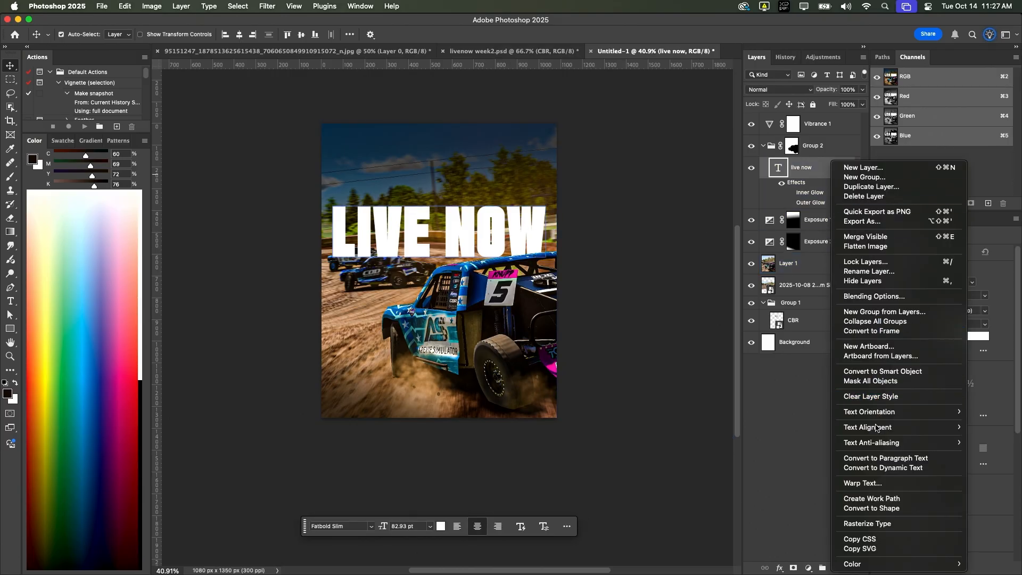
pyautogui.click(877, 508)
pyautogui.rightClick(819, 169)
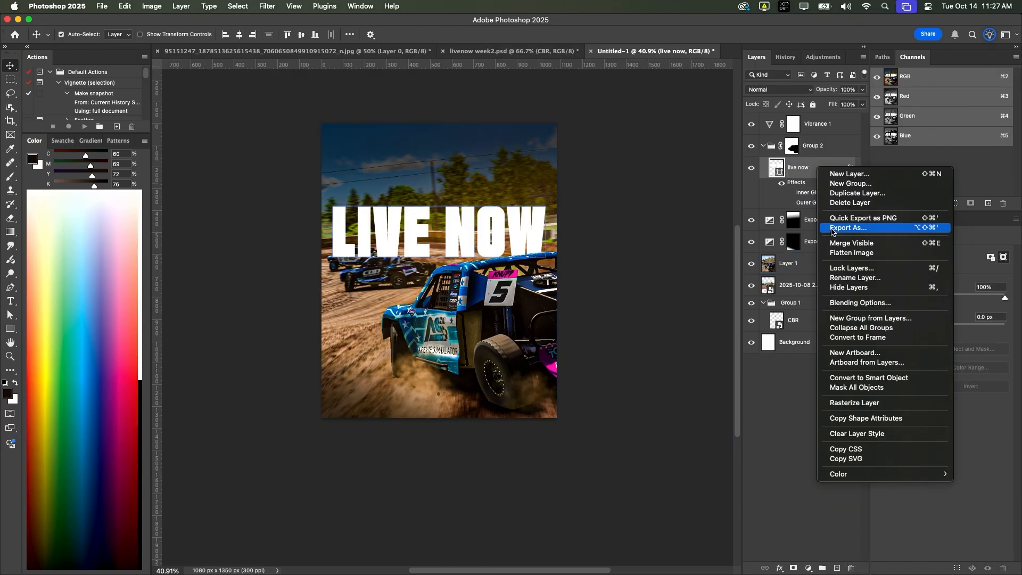
pyautogui.click(836, 378)
# Step: Apply the recently used Iris Blur filter to the live now smart object
pyautogui.click(267, 6)
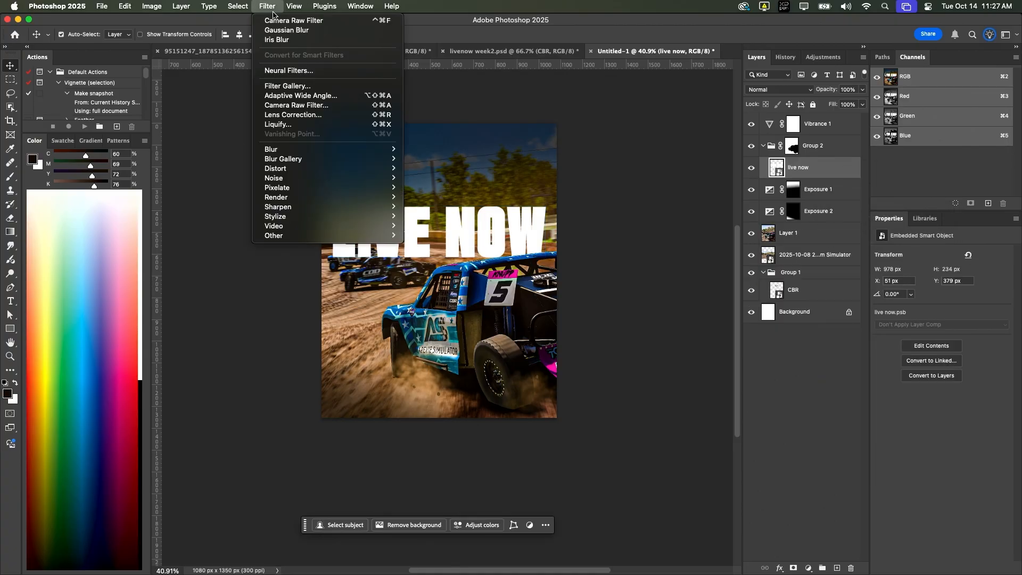
pyautogui.click(281, 40)
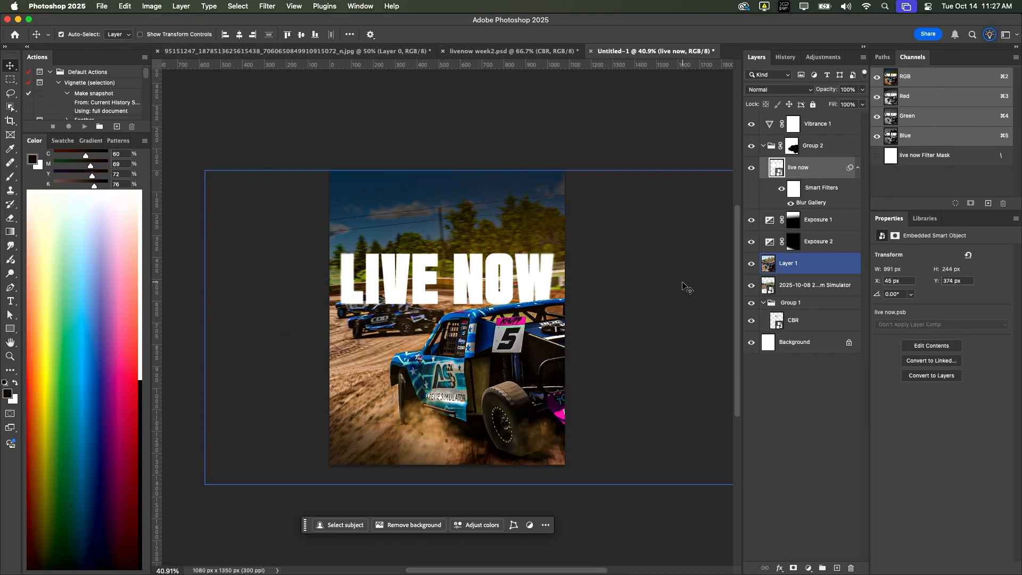
pyautogui.click(683, 286)
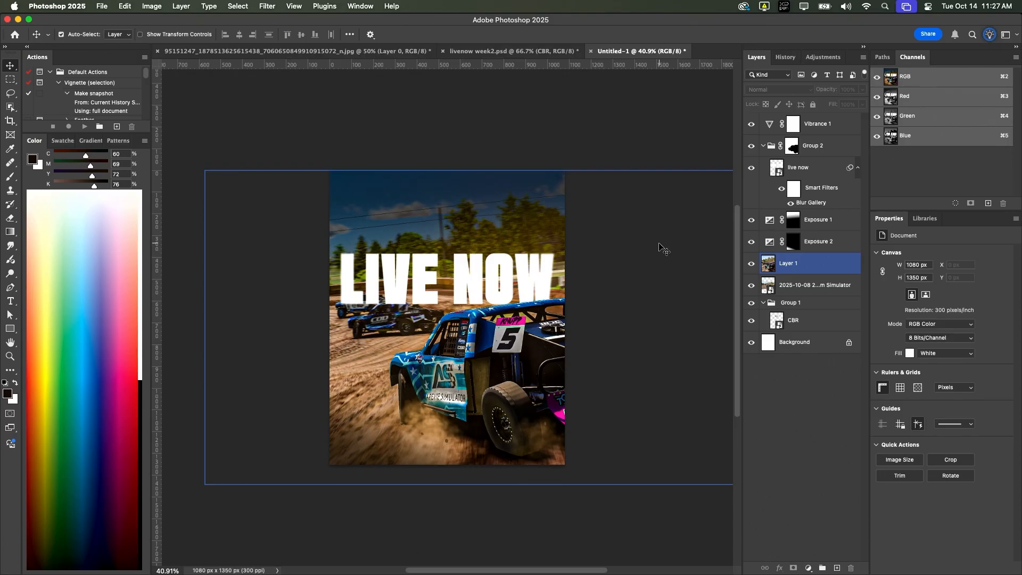
# Step: Copy the 6 copy 2 Color Dodge overlay from livenow week2.psd into Untitled-1 and position it to cover the whole canvas
pyautogui.click(514, 51)
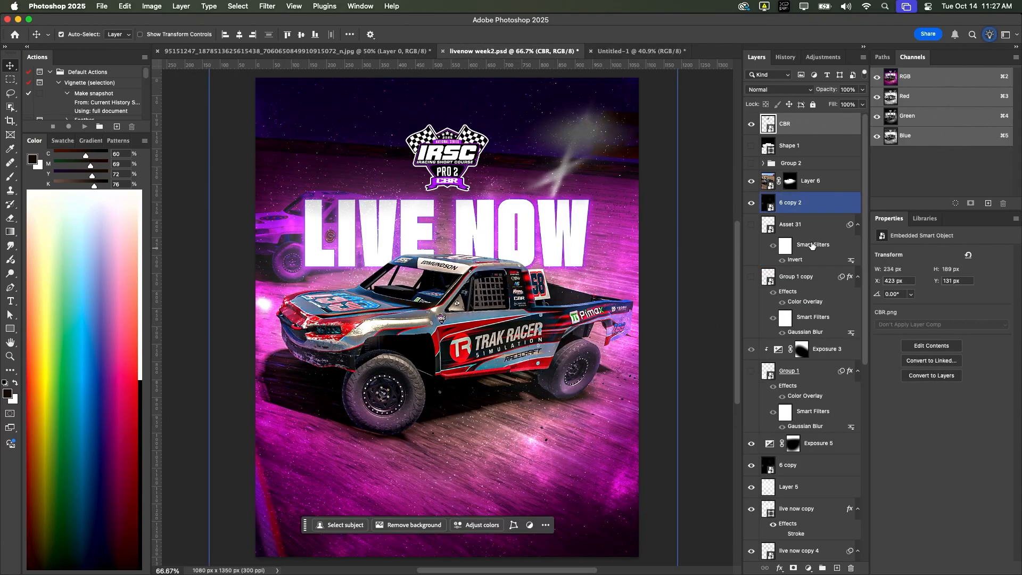
pyautogui.click(813, 206)
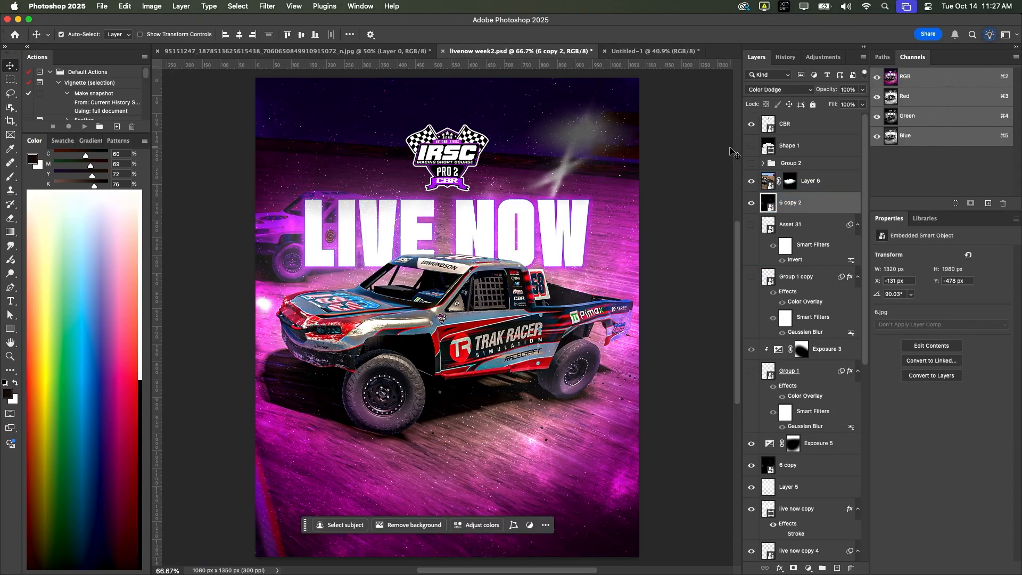
pyautogui.moveTo(733, 153); pyautogui.dragTo(571, 219)
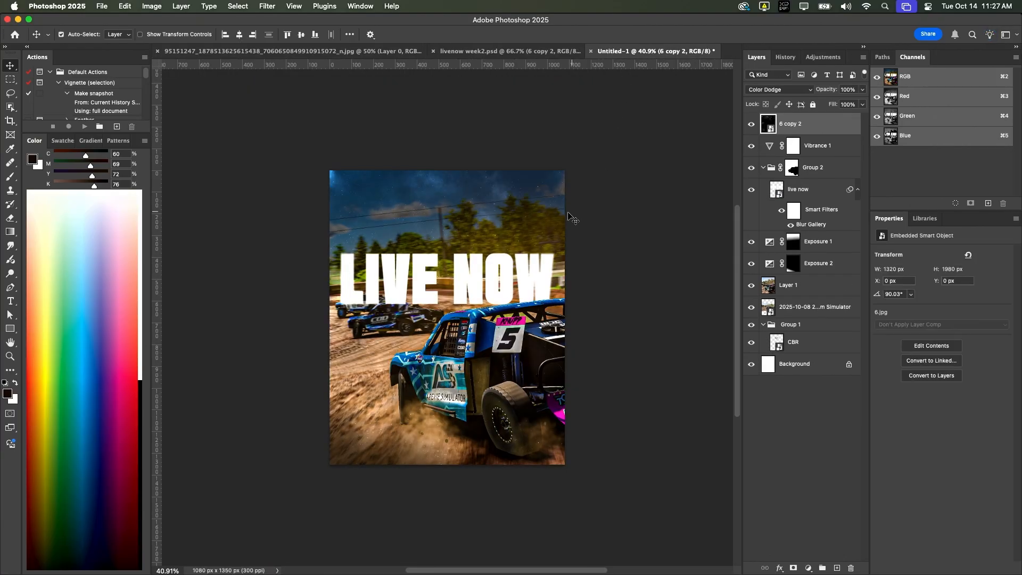
pyautogui.press('super+t')
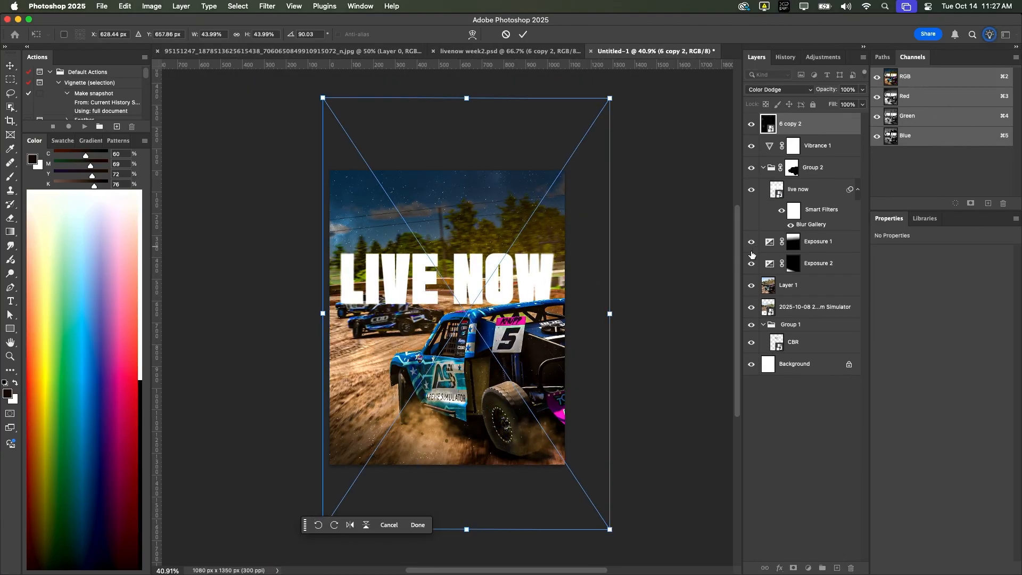
pyautogui.click(822, 308)
# Step: Add a dark blue #020950 Solid Color fill layer directly above Layer 1 and set its blend mode to Hard Light
pyautogui.click(818, 288)
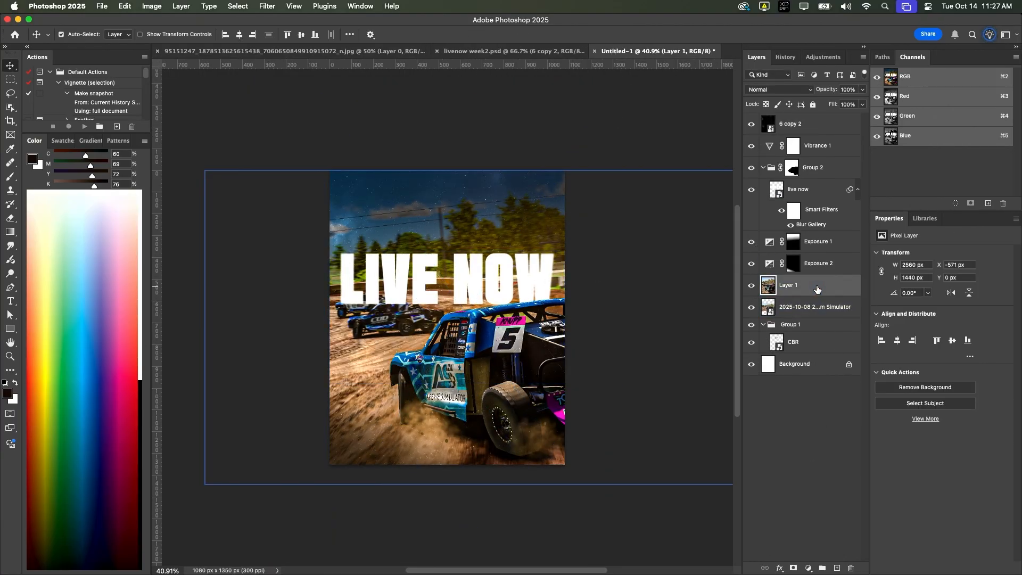
pyautogui.click(808, 568)
pyautogui.click(830, 402)
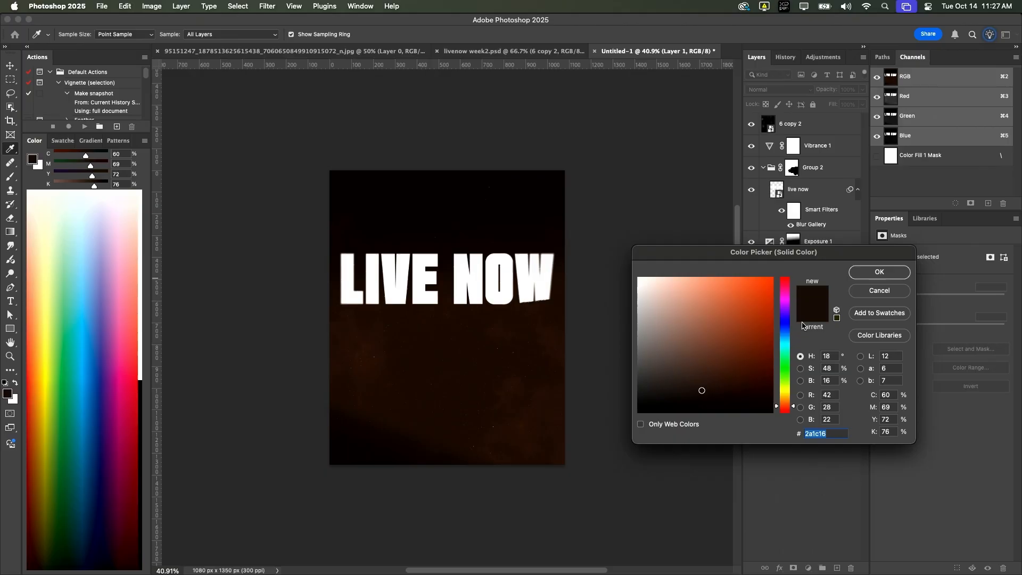
pyautogui.moveTo(788, 333)
pyautogui.mouseDown()
pyautogui.moveTo(788, 323)
pyautogui.moveTo(742, 334)
pyautogui.moveTo(769, 373)
pyautogui.mouseUp()
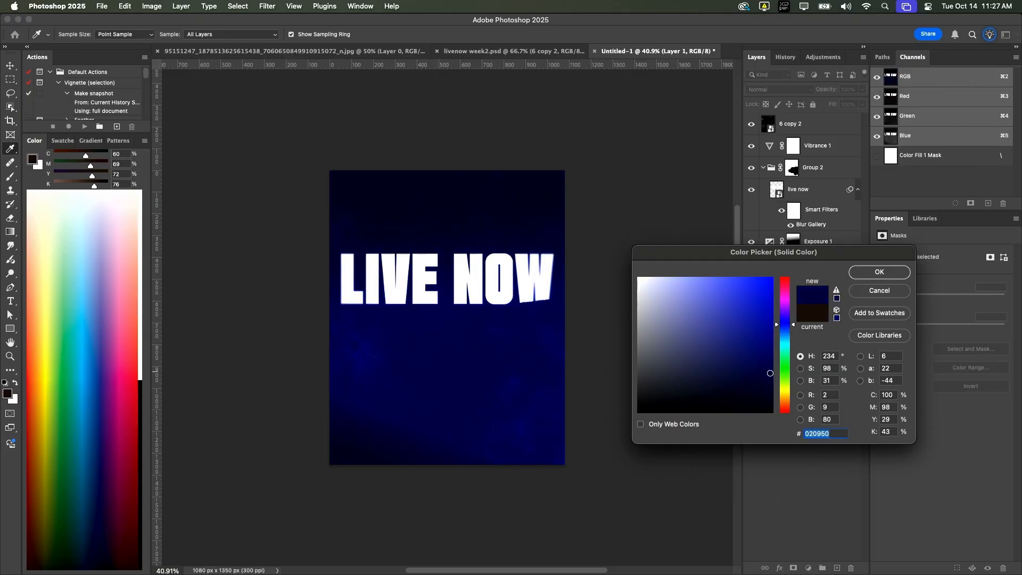
pyautogui.click(862, 271)
pyautogui.click(798, 89)
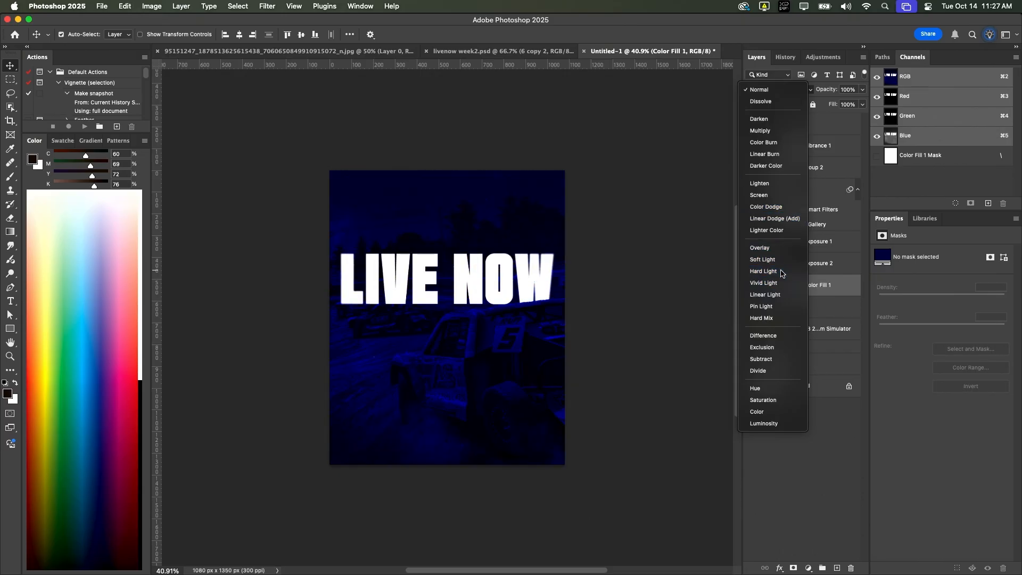
pyautogui.click(781, 273)
# Step: Load Group 2's mask as a selection, brush the blue off the truck on the Color Fill 1 mask, and deselect
pyautogui.keyDown('super'); pyautogui.click(793, 168); pyautogui.keyUp('super')
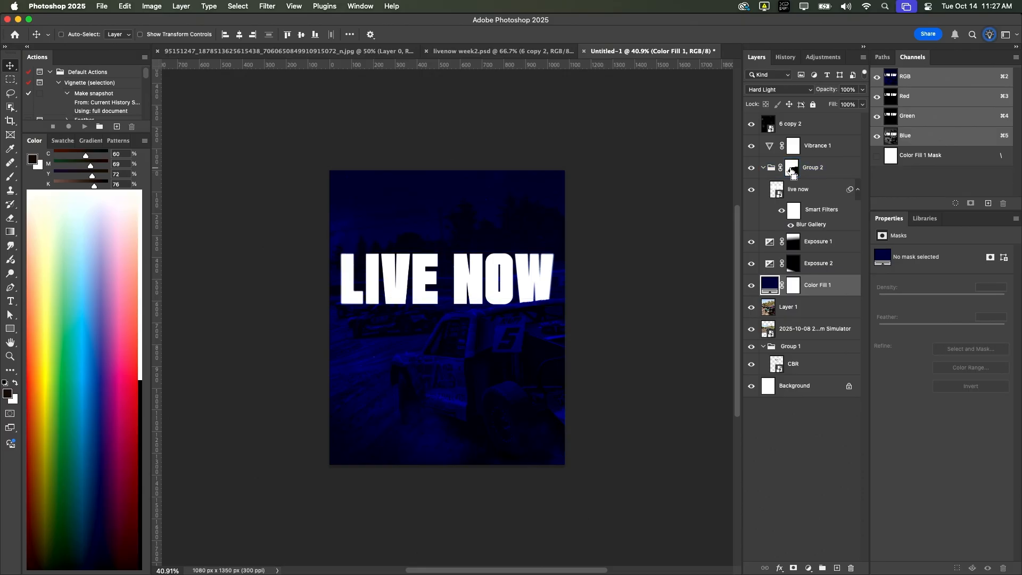
pyautogui.click(789, 290)
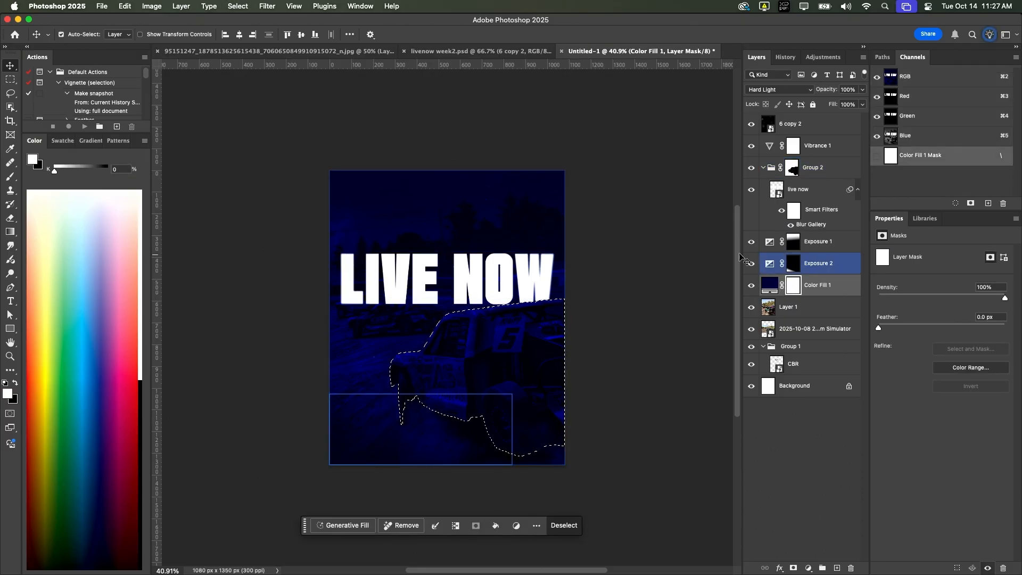
pyautogui.press('b')
pyautogui.moveTo(552, 335)
pyautogui.mouseDown()
pyautogui.moveTo(533, 310)
pyautogui.moveTo(421, 414)
pyautogui.moveTo(492, 418)
pyautogui.moveTo(473, 445)
pyautogui.moveTo(440, 405)
pyautogui.mouseUp()
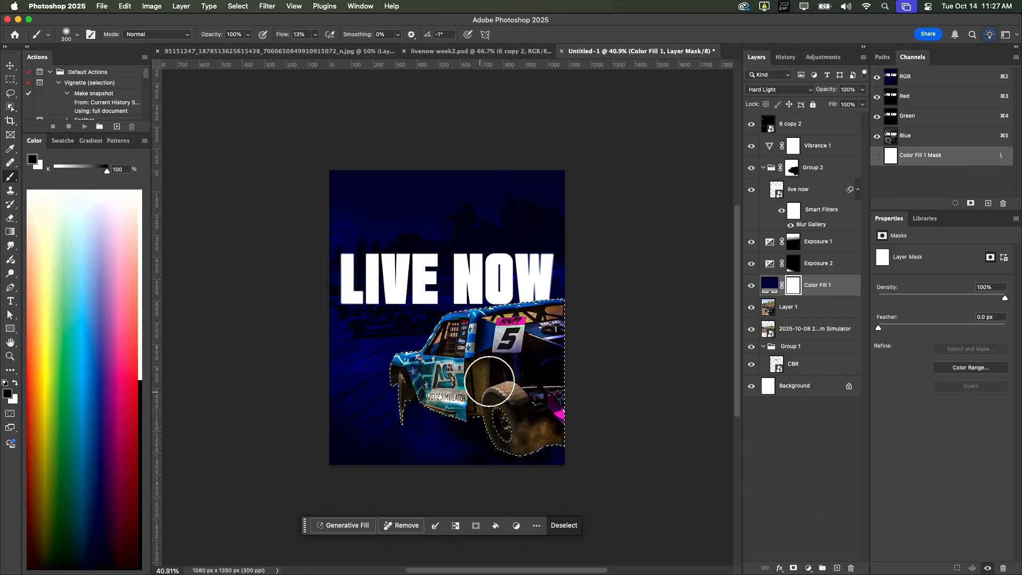
pyautogui.press('super+d')
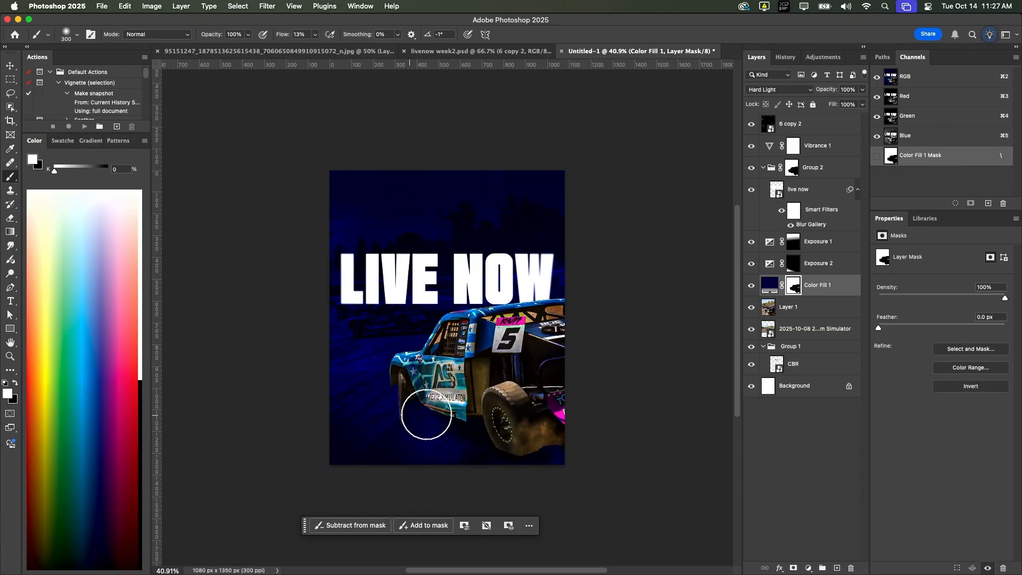
# Step: Paint black on the Color Fill 1 mask with a soft brush up to 900 px, leaving blue only in the sky
pyautogui.moveTo(424, 410)
pyautogui.mouseDown()
pyautogui.moveTo(440, 410)
pyautogui.moveTo(288, 383)
pyautogui.moveTo(653, 480)
pyautogui.mouseUp()
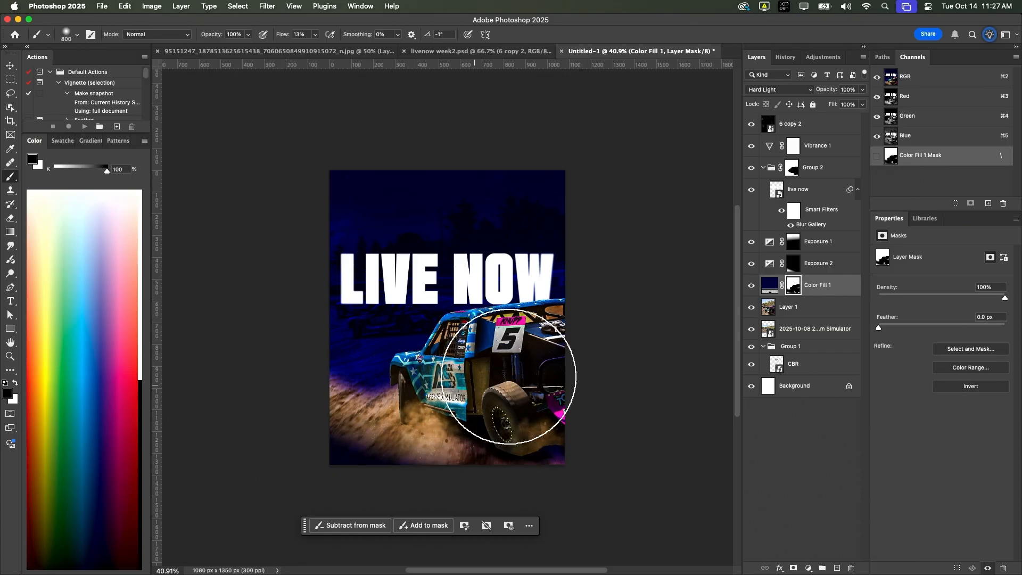
pyautogui.press(']')
pyautogui.press(']')
pyautogui.press(']')
pyautogui.press(']')
pyautogui.moveTo(341, 364)
pyautogui.mouseDown()
pyautogui.moveTo(657, 292)
pyautogui.moveTo(684, 353)
pyautogui.mouseUp()
pyautogui.click(458, 298)
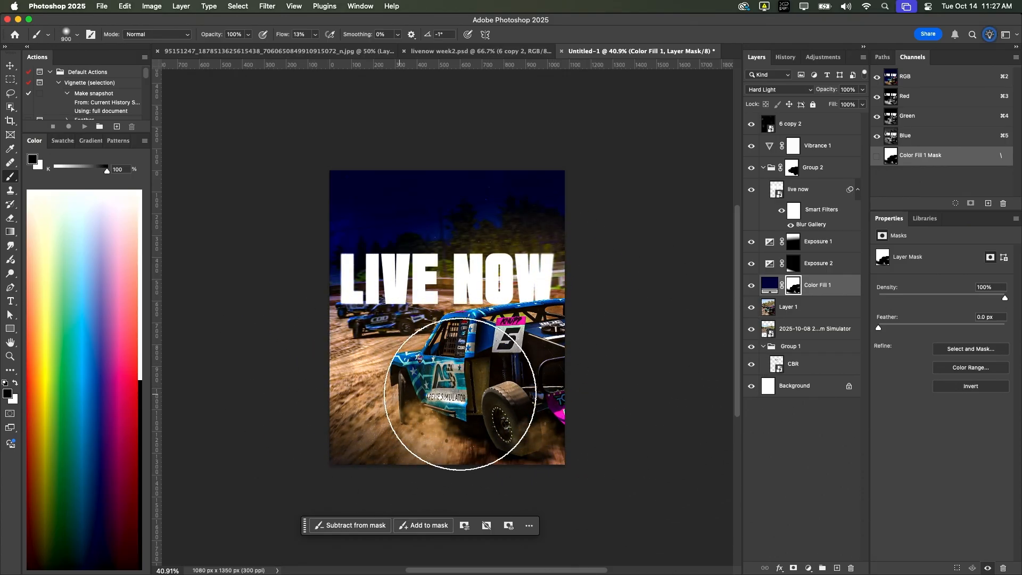
pyautogui.press('v')
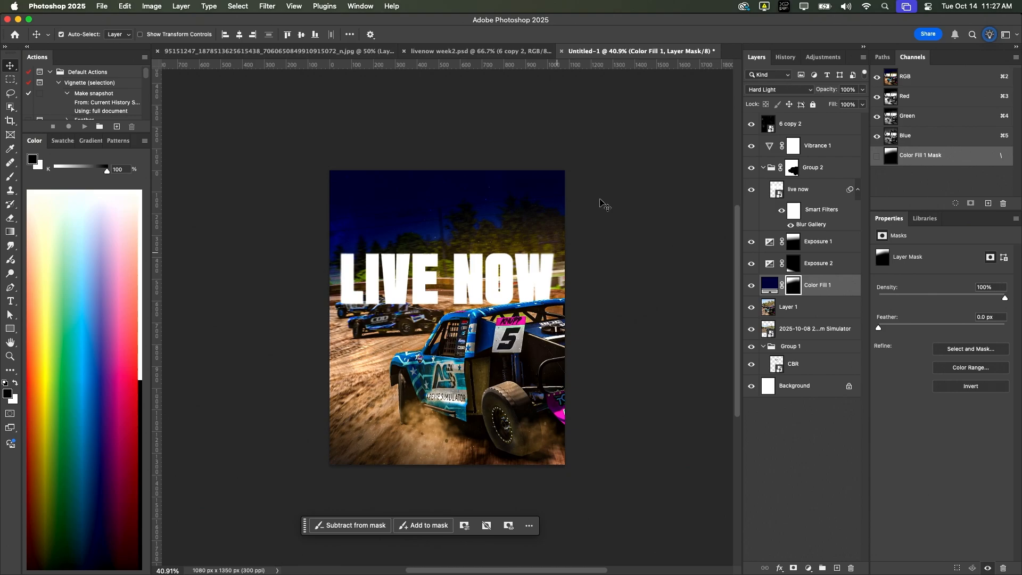
# Step: Set the blend mode of Color Fill 1 to Darker Color
pyautogui.click(793, 90)
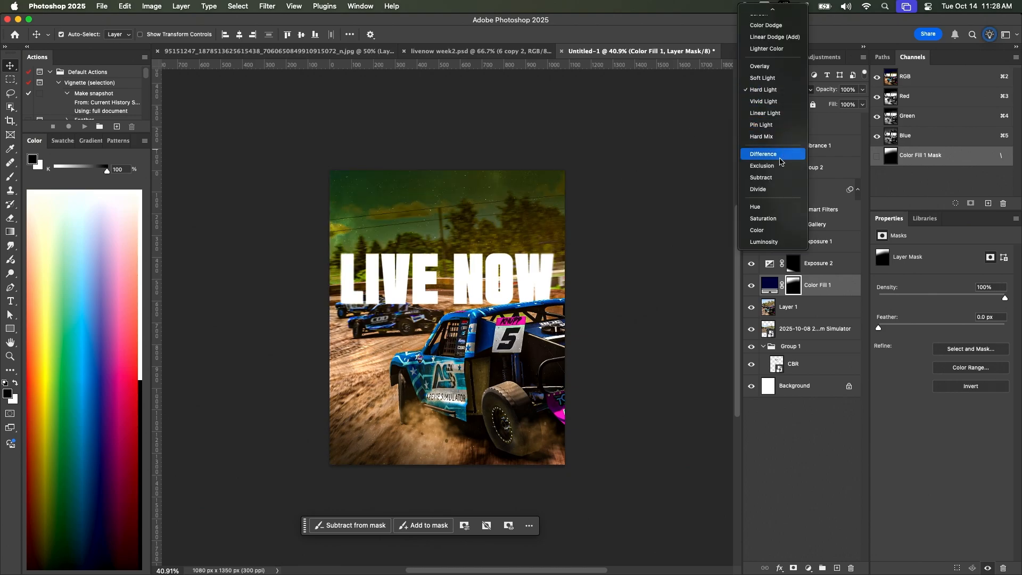
pyautogui.scroll(3, 780, 149)
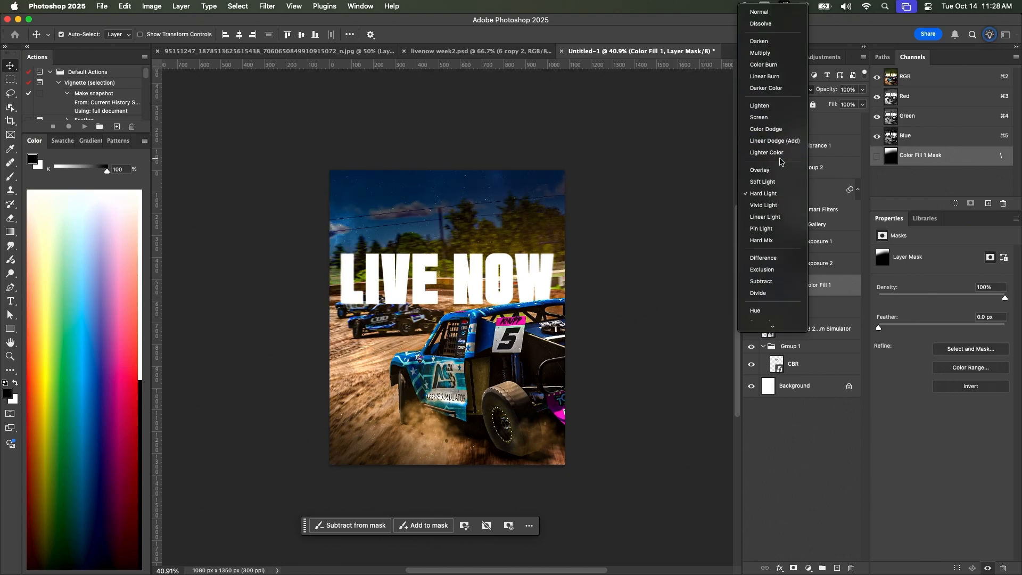
pyautogui.click(775, 87)
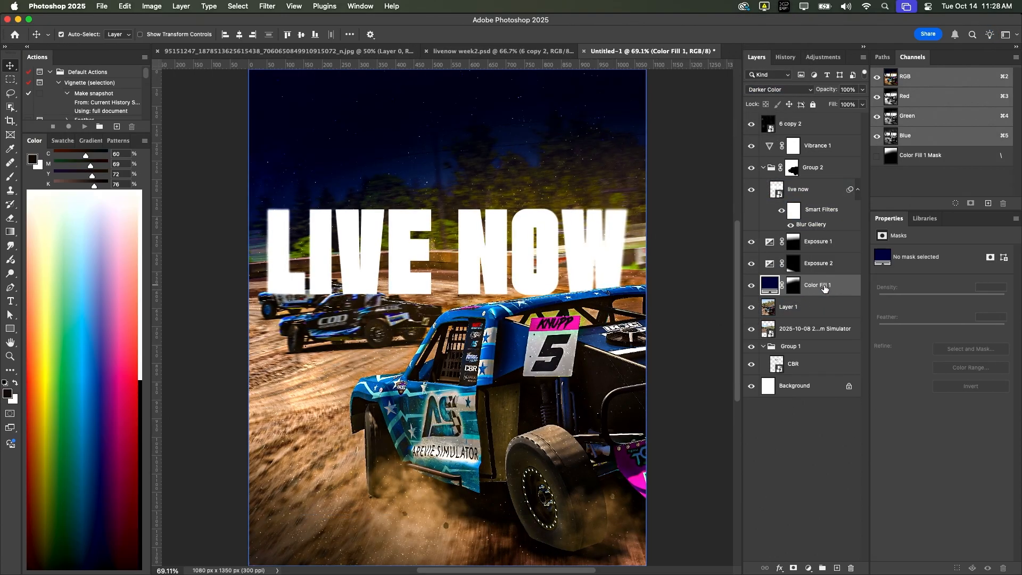
# Step: Duplicate Color Fill 1 directly above Group 2 and set the copy's blend mode to Pin Light
pyautogui.moveTo(819, 285); pyautogui.dragTo(813, 157)
pyautogui.press('super+minus')
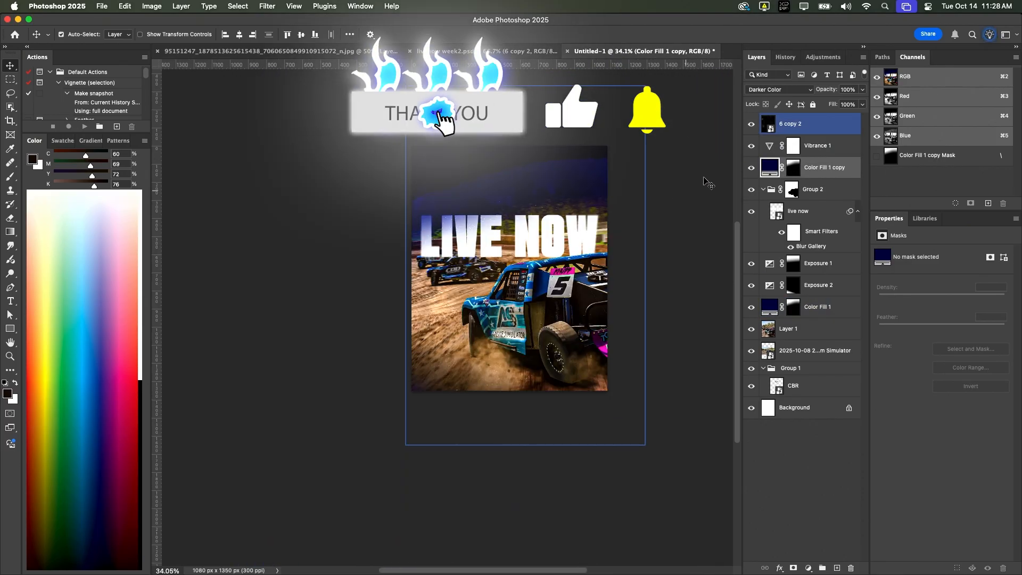
pyautogui.click(767, 90)
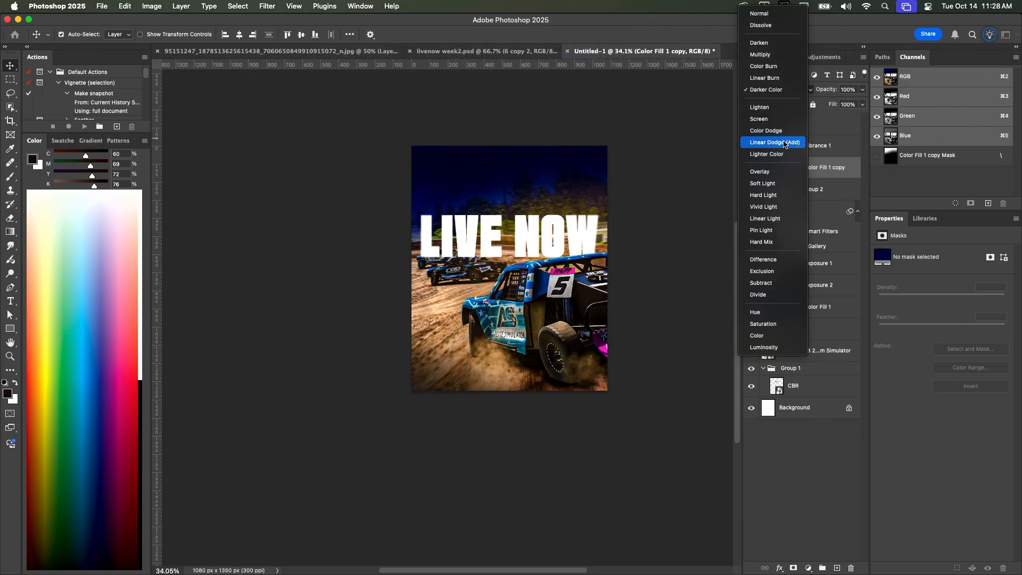
pyautogui.click(788, 235)
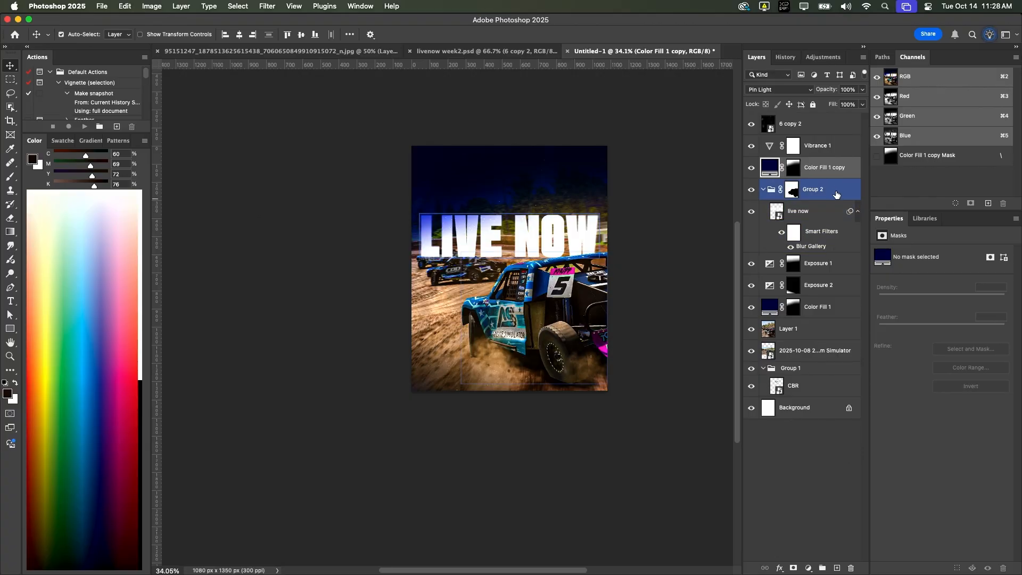
# Step: Paint white on the Color Fill 1 copy mask to bring the blue tint in along the photo's bottom edge
pyautogui.click(793, 168)
pyautogui.press('b')
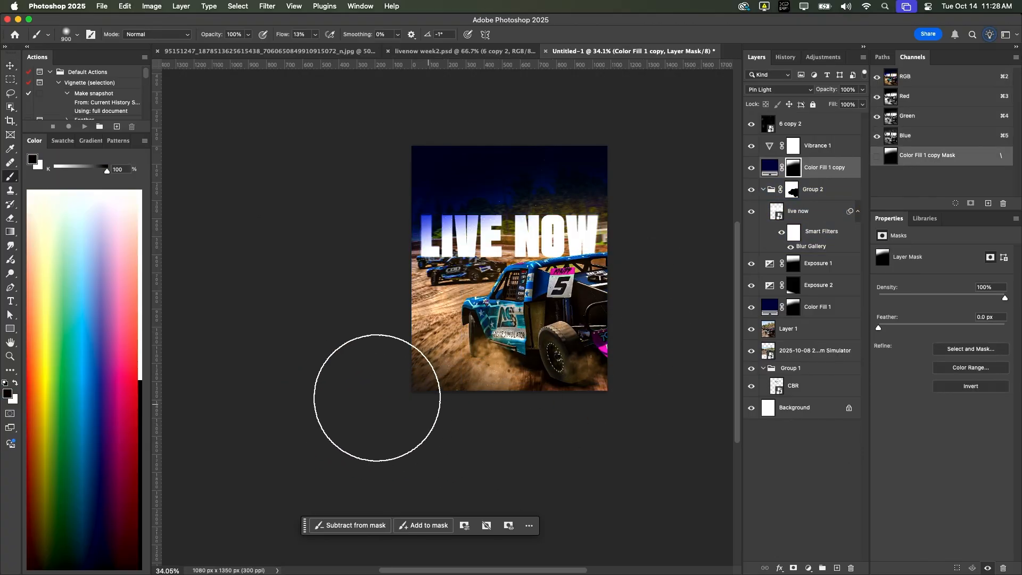
pyautogui.press('x')
pyautogui.moveTo(532, 410); pyautogui.dragTo(296, 418)
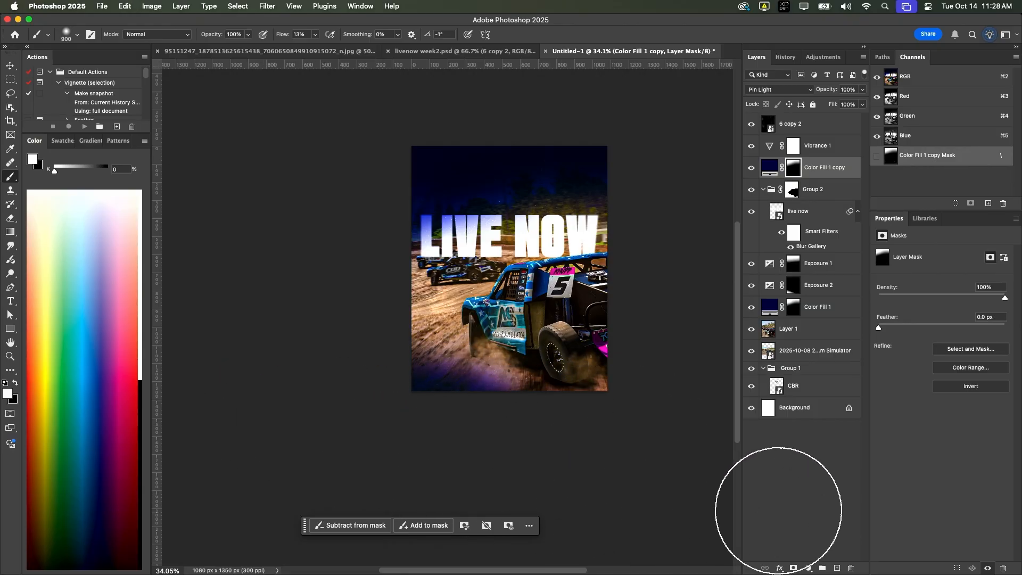
pyautogui.moveTo(607, 460); pyautogui.dragTo(346, 441)
pyautogui.press('super+minus')
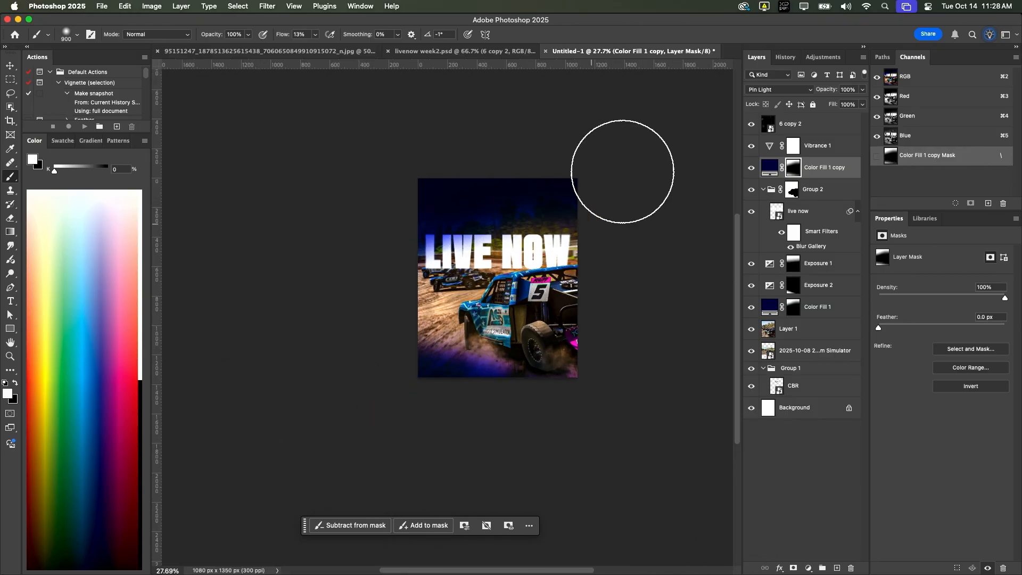
# Step: Paint black on the Color Fill 1 copy mask to clear the blue tint from the headline and the bottom edge
pyautogui.press('x')
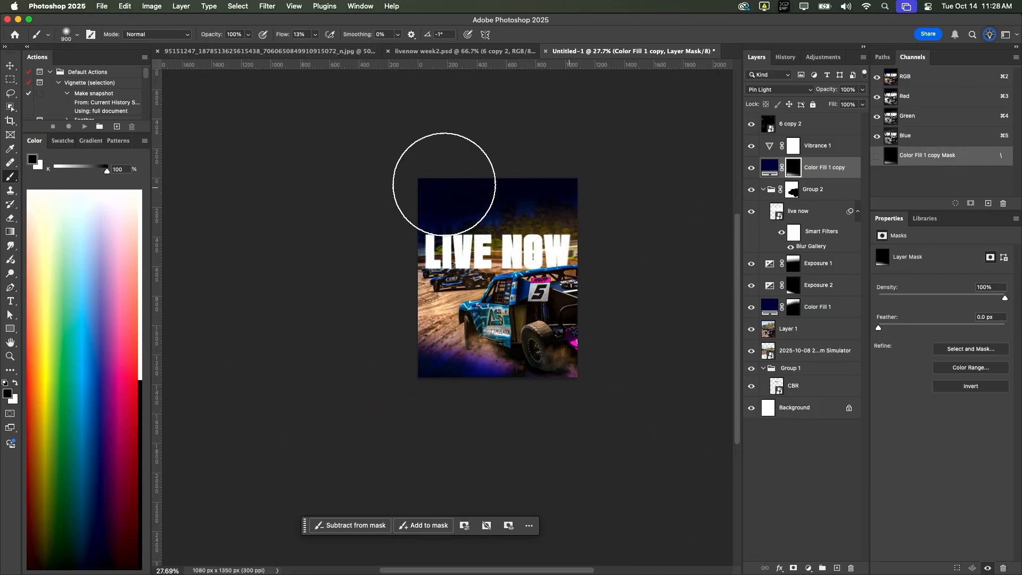
pyautogui.press('x')
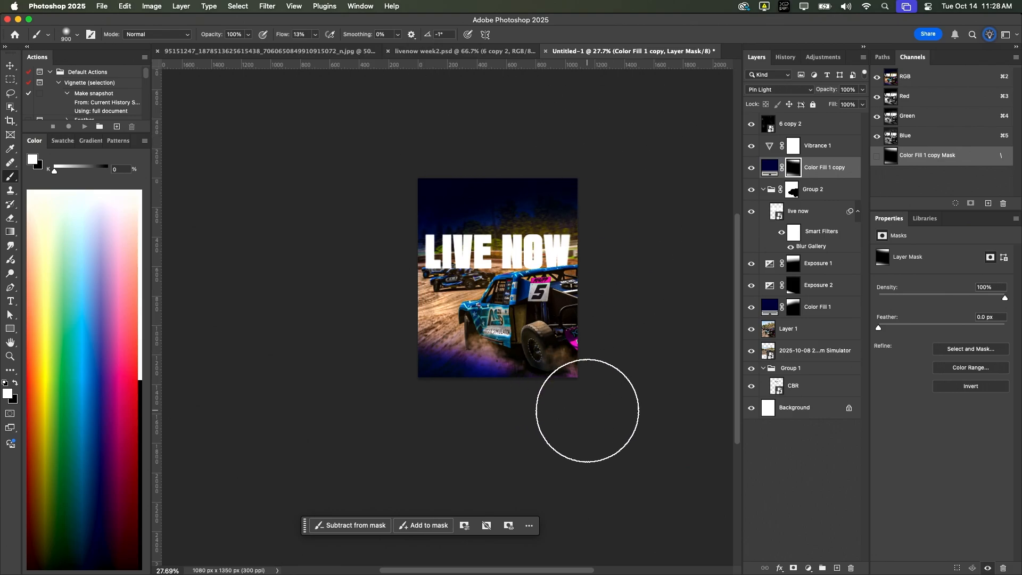
pyautogui.moveTo(587, 411); pyautogui.dragTo(335, 358)
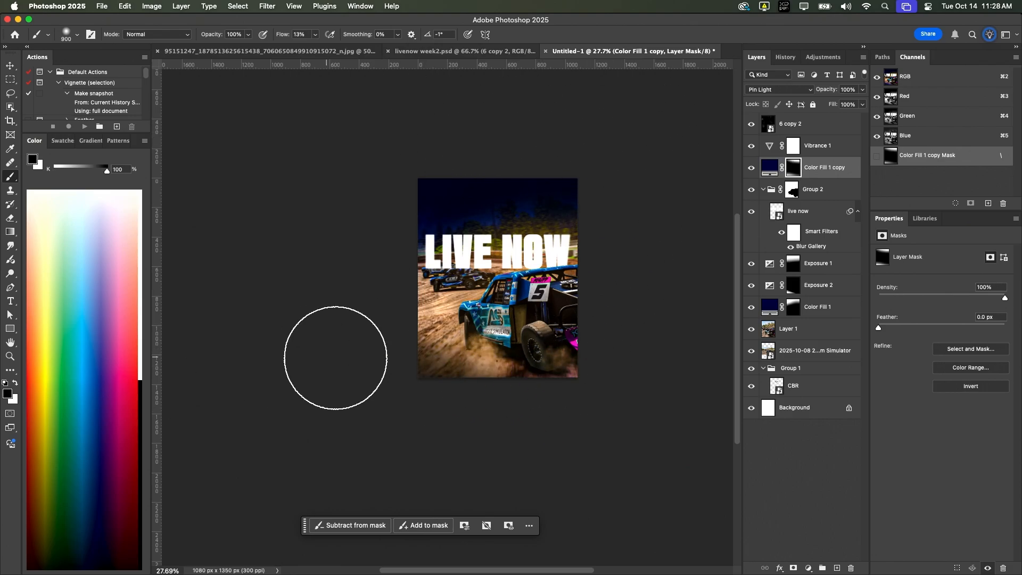
# Step: Paint white on the Color Fill 1 mask along the photo's bottom edge to tint the ground there
pyautogui.click(808, 313)
pyautogui.moveTo(468, 367); pyautogui.dragTo(311, 364)
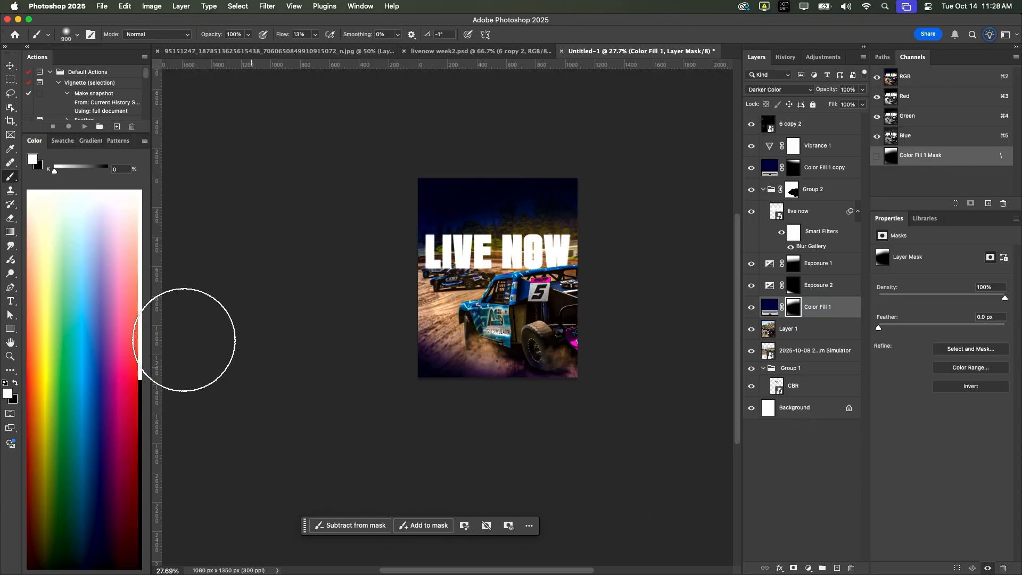
pyautogui.click(814, 459)
pyautogui.press('v')
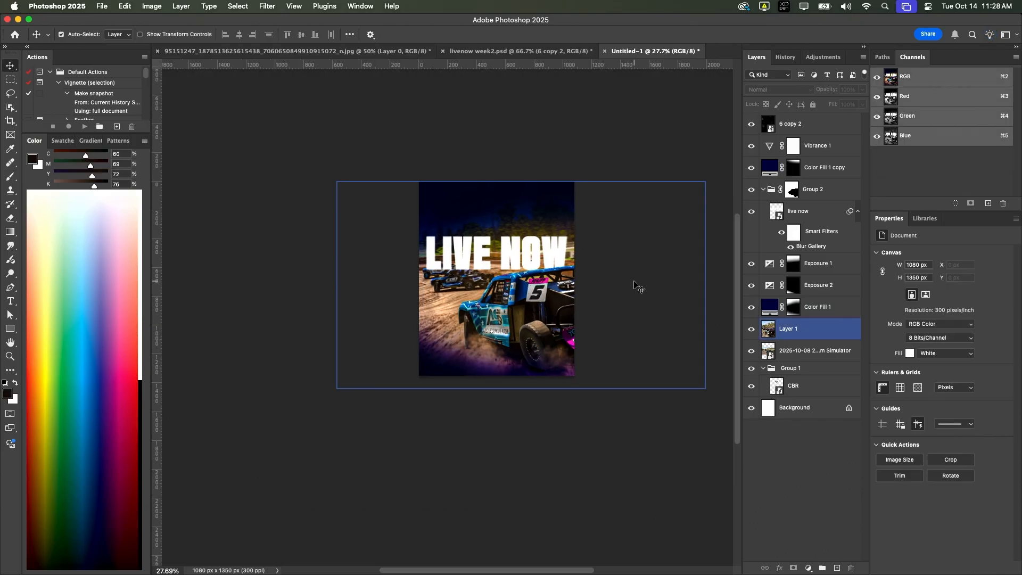
# Step: Move the CBR logo layer out of Group 1 to directly below 6 copy 2, and lock the 6 copy 2 layer
pyautogui.scroll(-1, 577, 299)
pyautogui.click(486, 246)
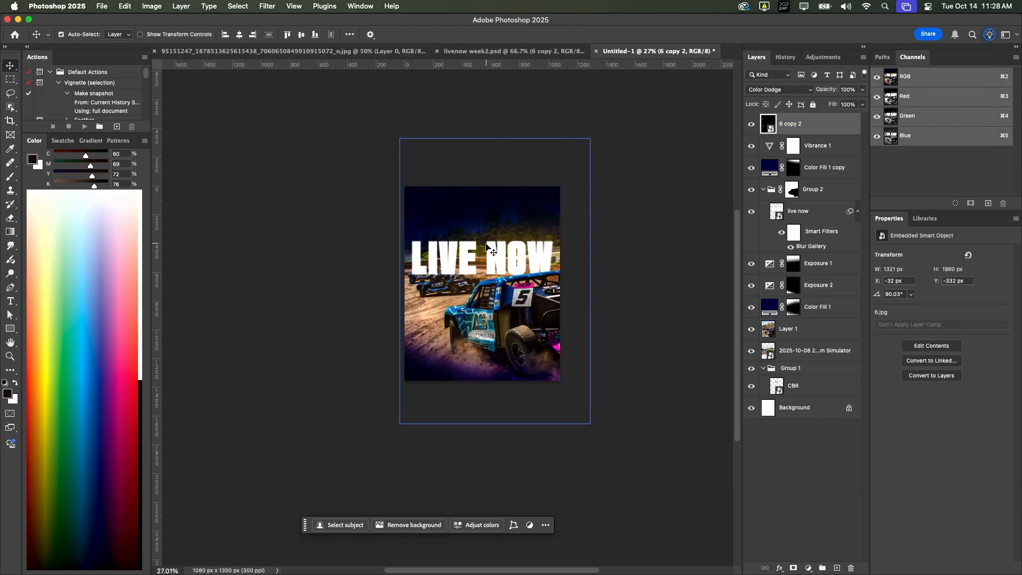
pyautogui.moveTo(793, 385); pyautogui.dragTo(859, 134)
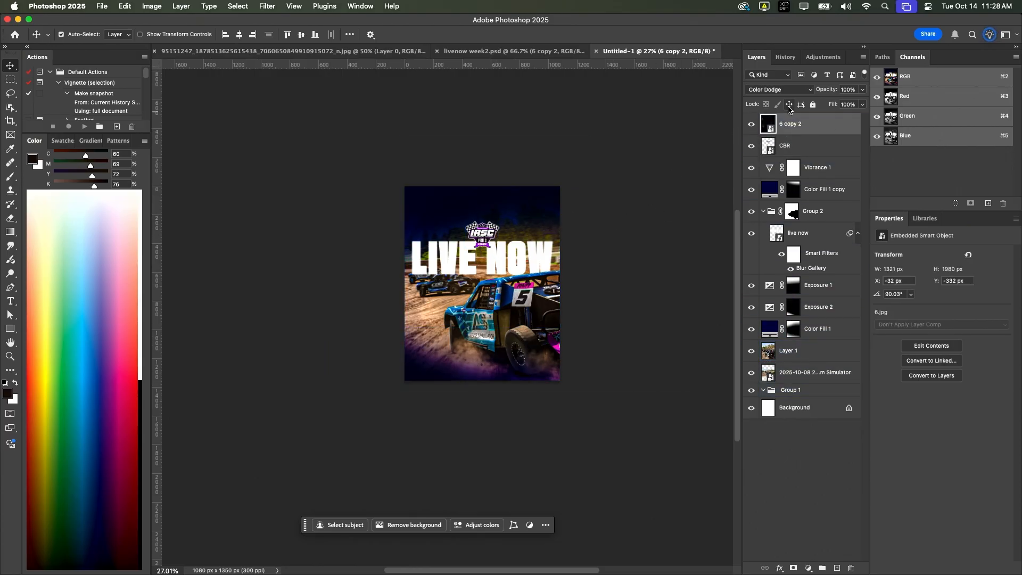
pyautogui.click(813, 105)
# Step: Enlarge the CBR logo proportionally and place it centred just above the LIVE NOW headline
pyautogui.click(804, 145)
pyautogui.press('super+t')
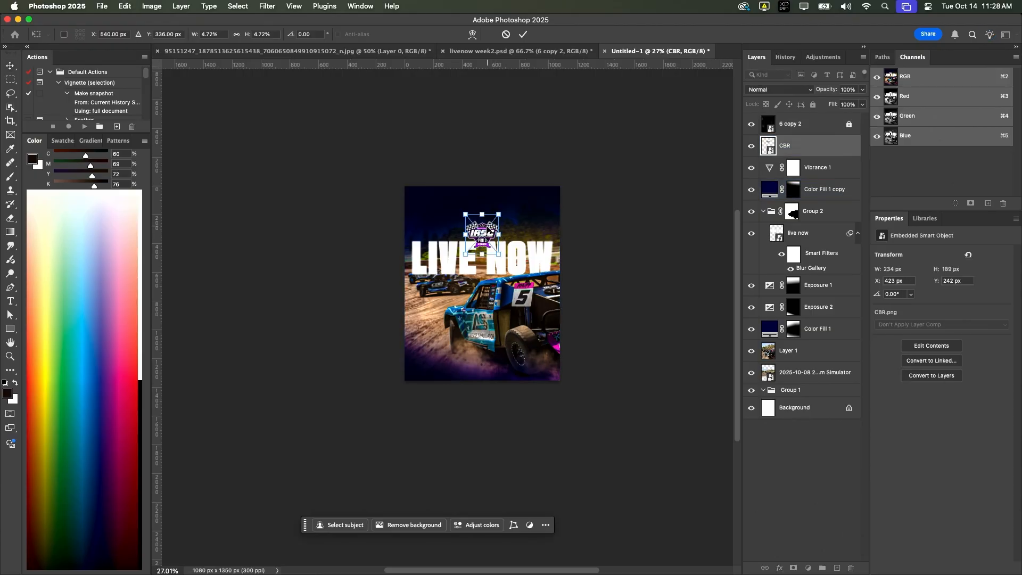
pyautogui.moveTo(484, 217); pyautogui.dragTo(484, 202)
pyautogui.moveTo(491, 240); pyautogui.dragTo(490, 233)
pyautogui.press('Return')
pyautogui.click(637, 262)
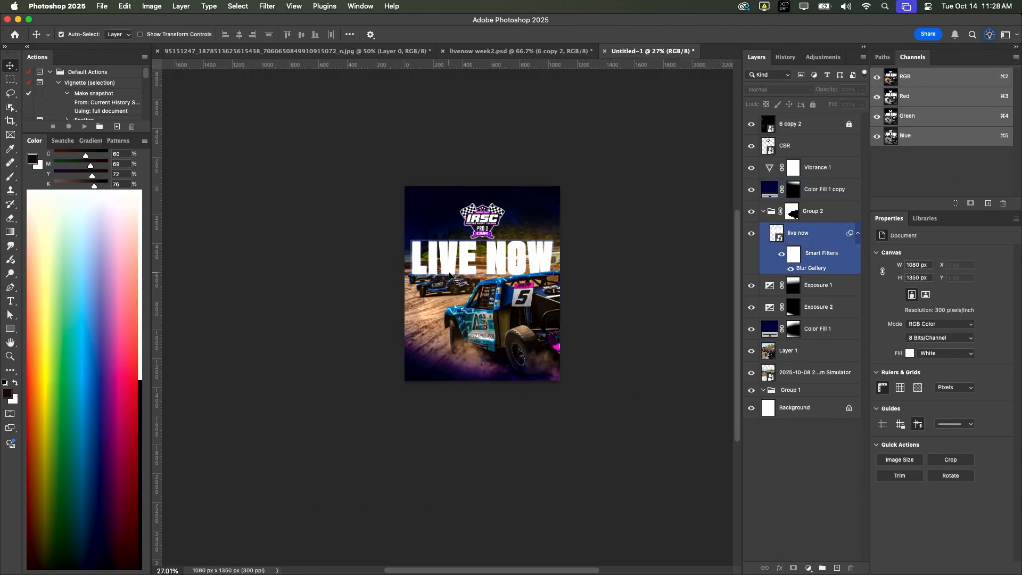
# Step: Set the blend mode of the Color Fill 1 copy and Color Fill 1 layers to Exclusion
pyautogui.click(826, 191)
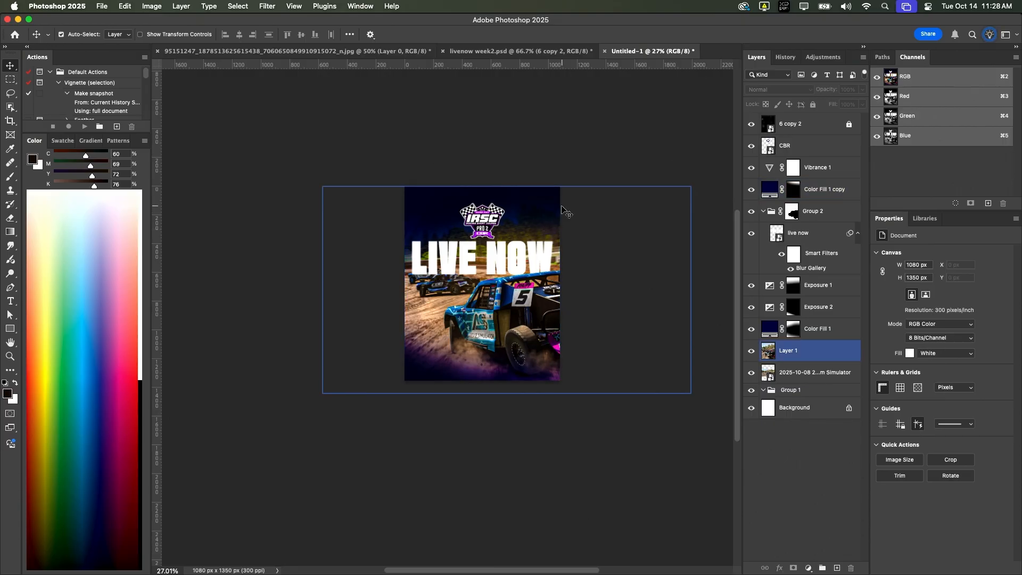
pyautogui.keyDown('super'); pyautogui.click(828, 331); pyautogui.keyUp('super')
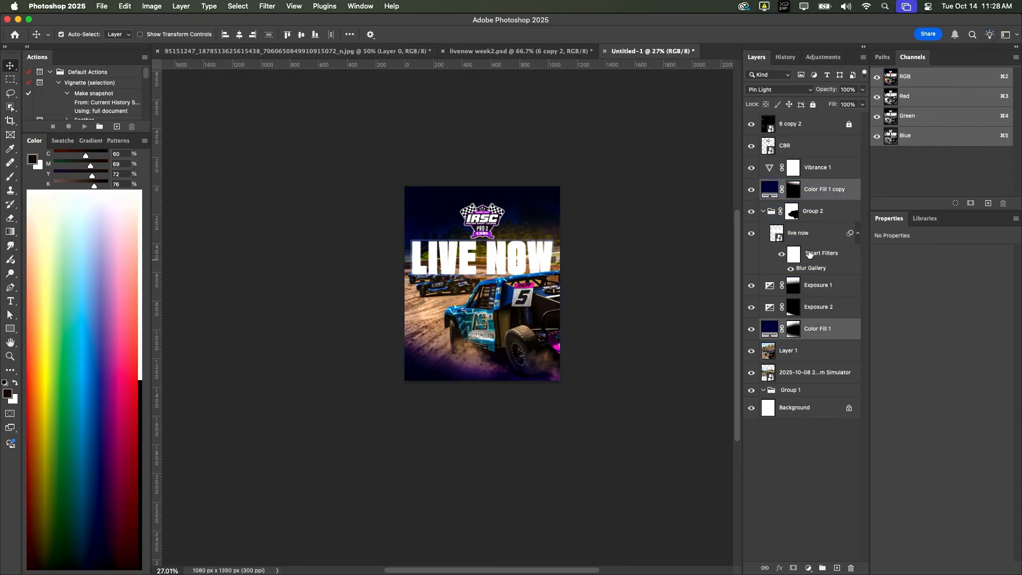
pyautogui.click(794, 90)
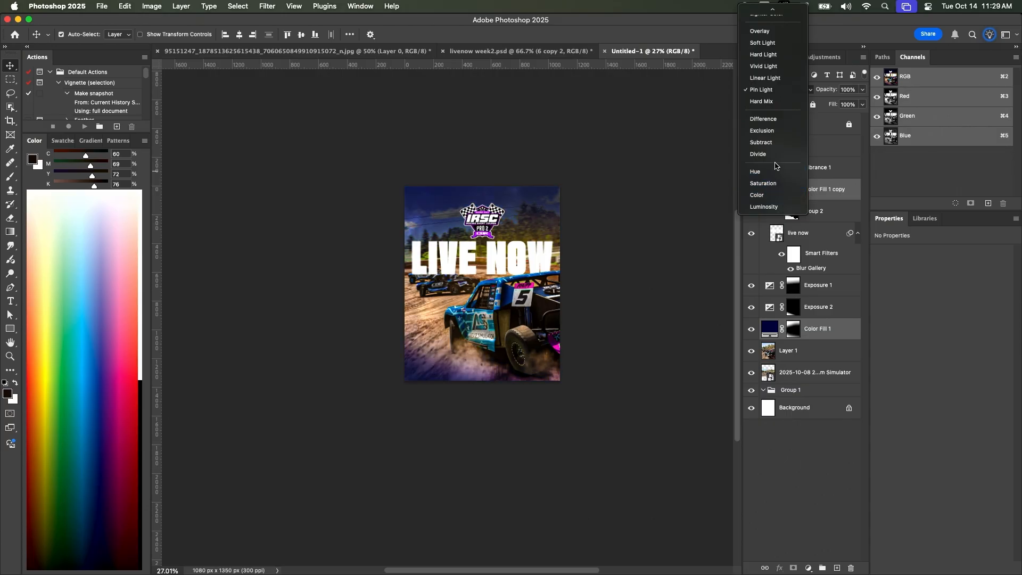
pyautogui.click(781, 133)
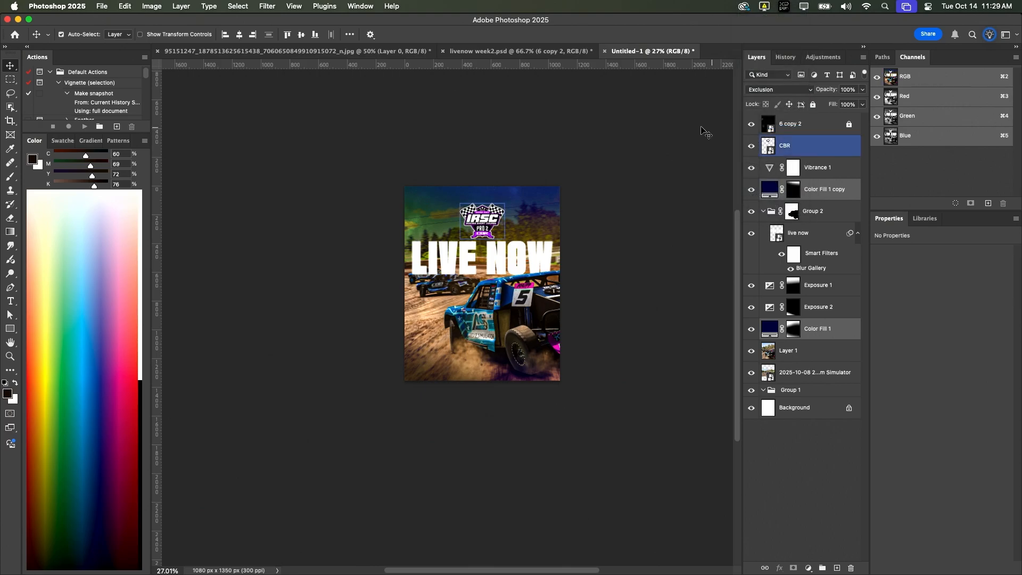
# Step: Move the CBR logo straight up by about 38 px, keeping it horizontally centred above the headline
pyautogui.click(601, 128)
pyautogui.moveTo(492, 215); pyautogui.dragTo(492, 210)
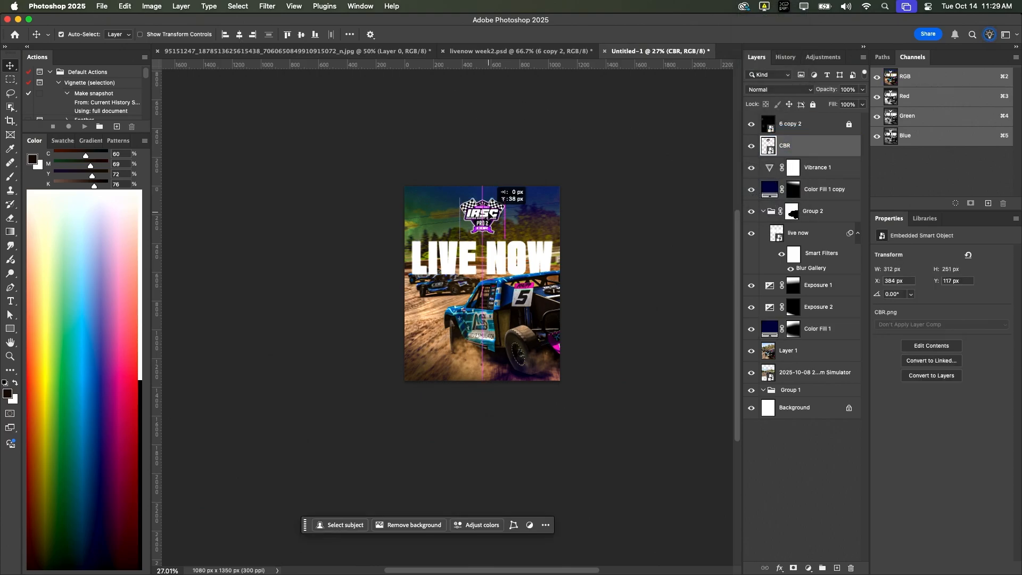
# Step: Duplicate the 6 copy 2 overlay, then rotate the unlocked copy to -89.97° and reposition it over the poster
pyautogui.click(788, 124)
pyautogui.press('super+j')
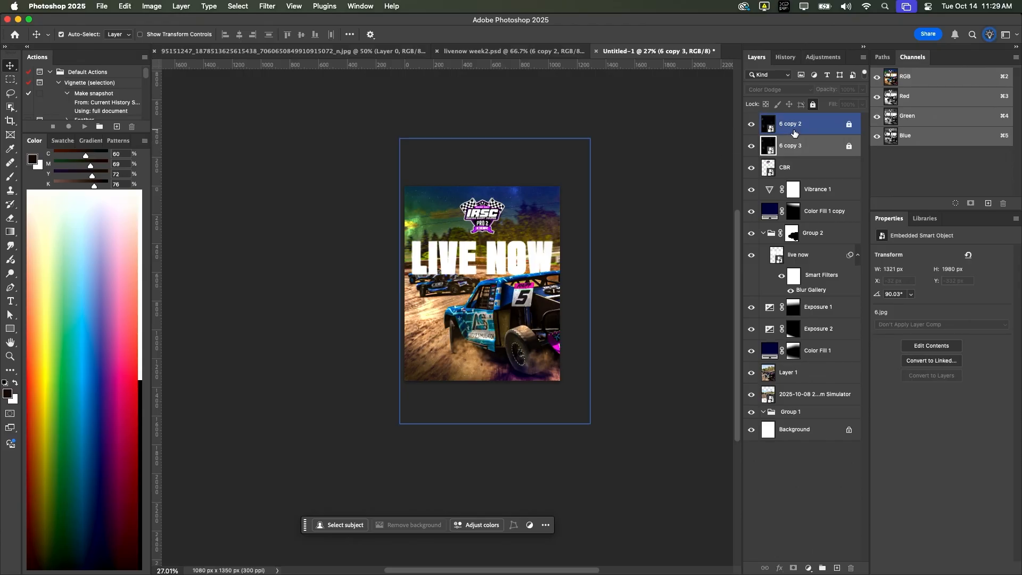
pyautogui.press('super+z')
pyautogui.press('super+t')
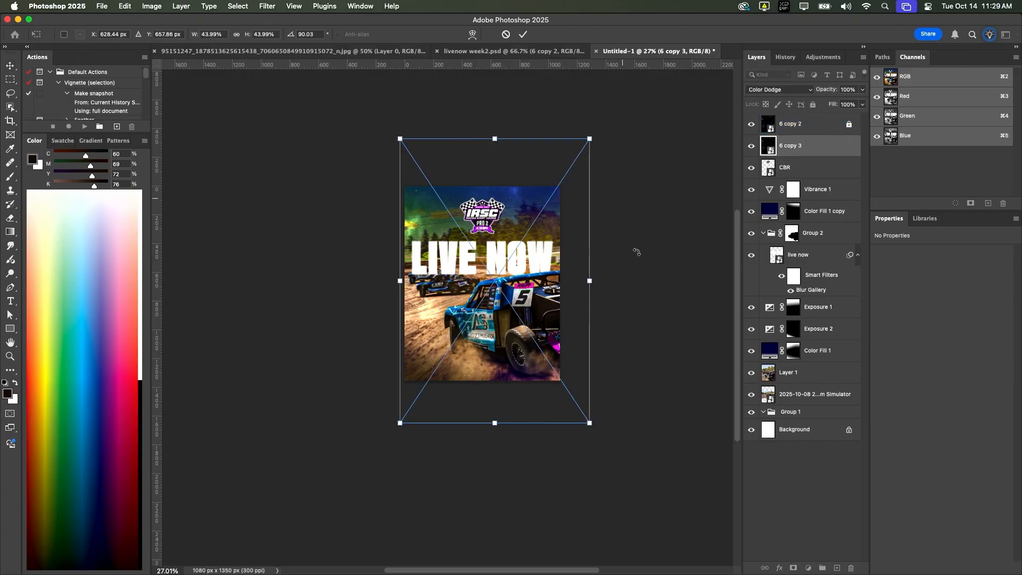
pyautogui.moveTo(421, 180); pyautogui.dragTo(394, 355)
pyautogui.moveTo(549, 291); pyautogui.dragTo(525, 256)
pyautogui.press('Return')
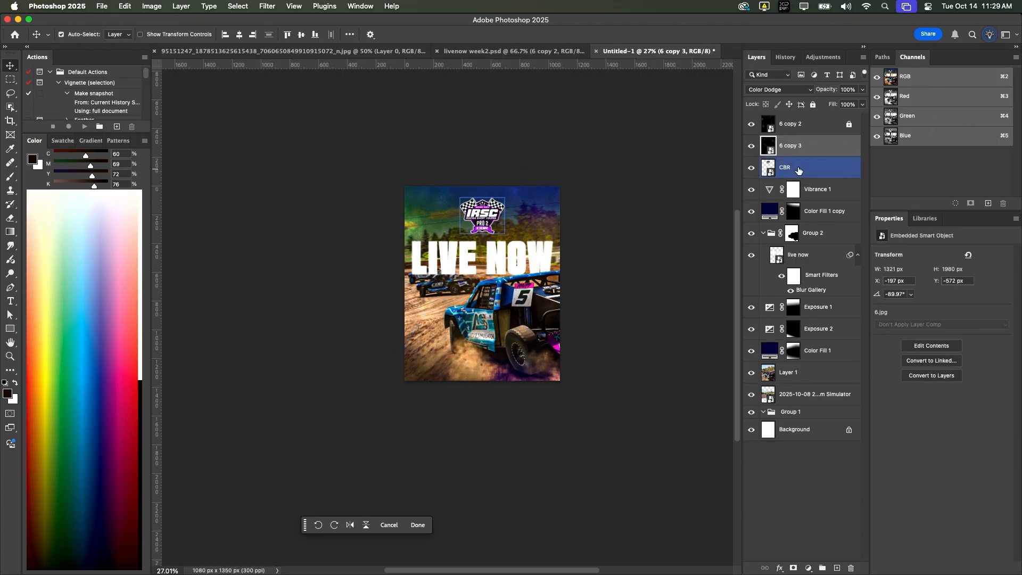
# Step: Set the blend mode of the rotated overlay copy to Lighter Color
pyautogui.click(790, 90)
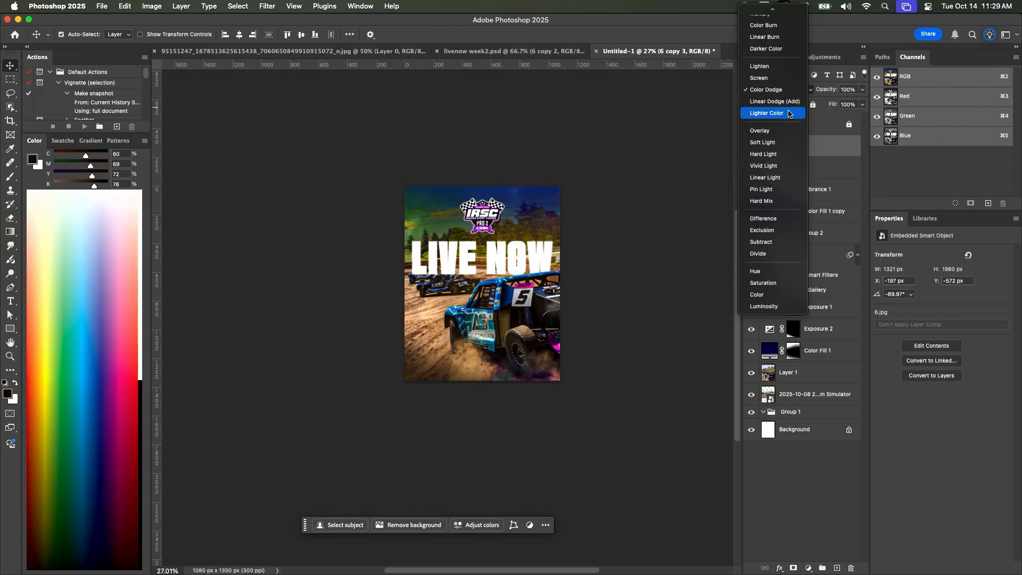
pyautogui.click(789, 113)
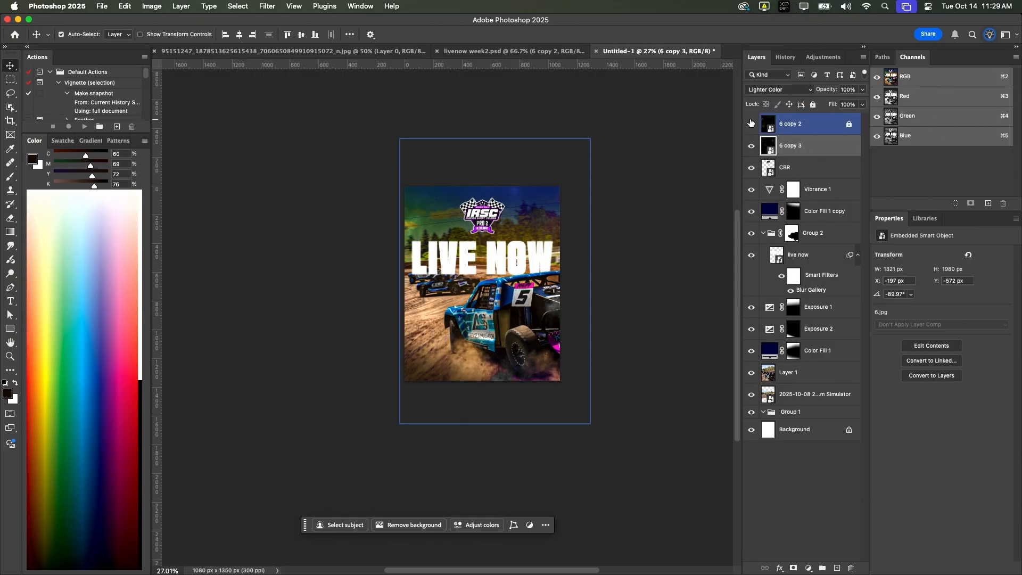
# Step: Find the light flare layer 9 in livenow week2.psd and copy it into Untitled-1, directly above 6 copy 3
pyautogui.click(524, 51)
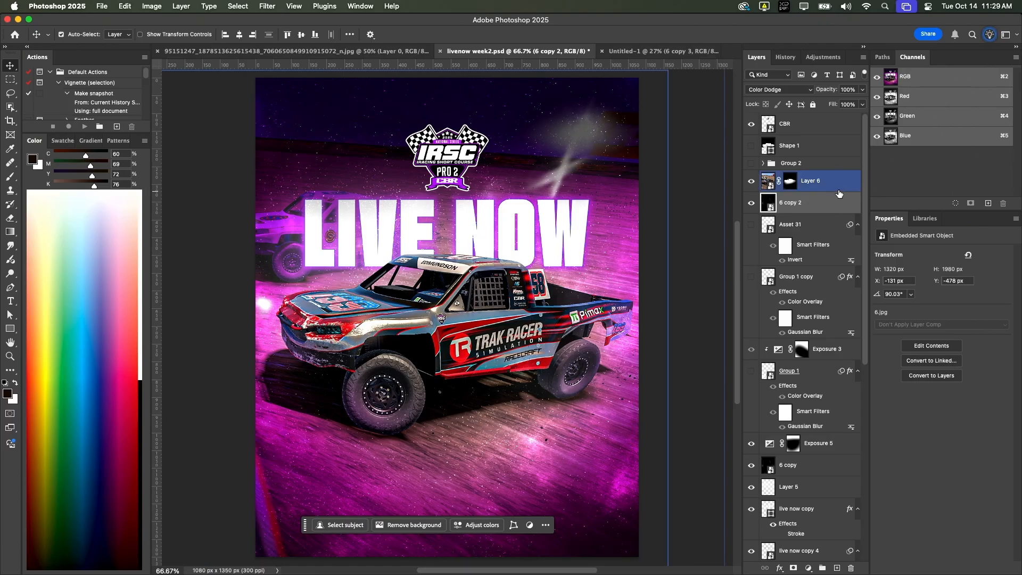
pyautogui.scroll(-1, 815, 233)
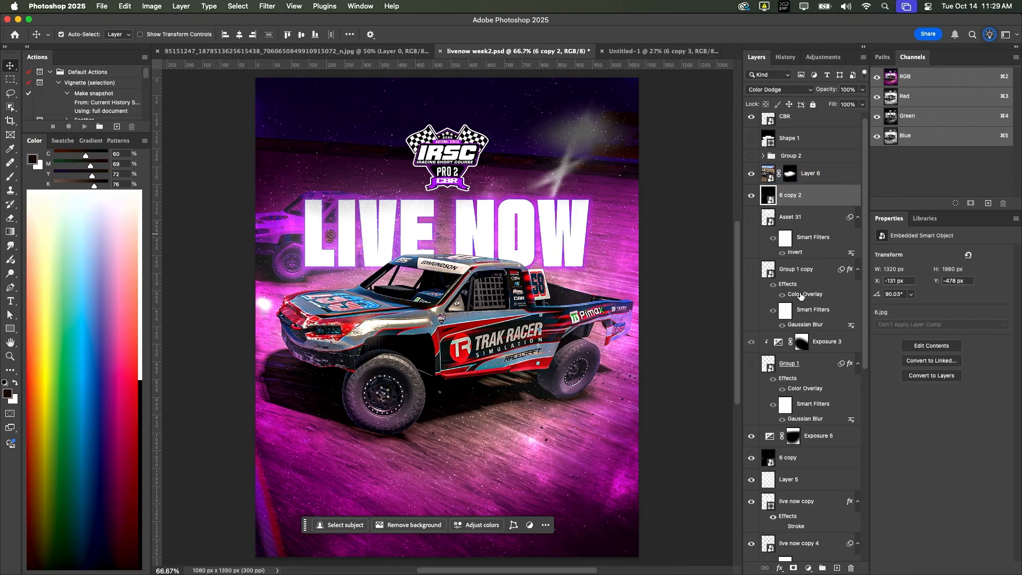
pyautogui.scroll(-5, 789, 381)
pyautogui.click(788, 441)
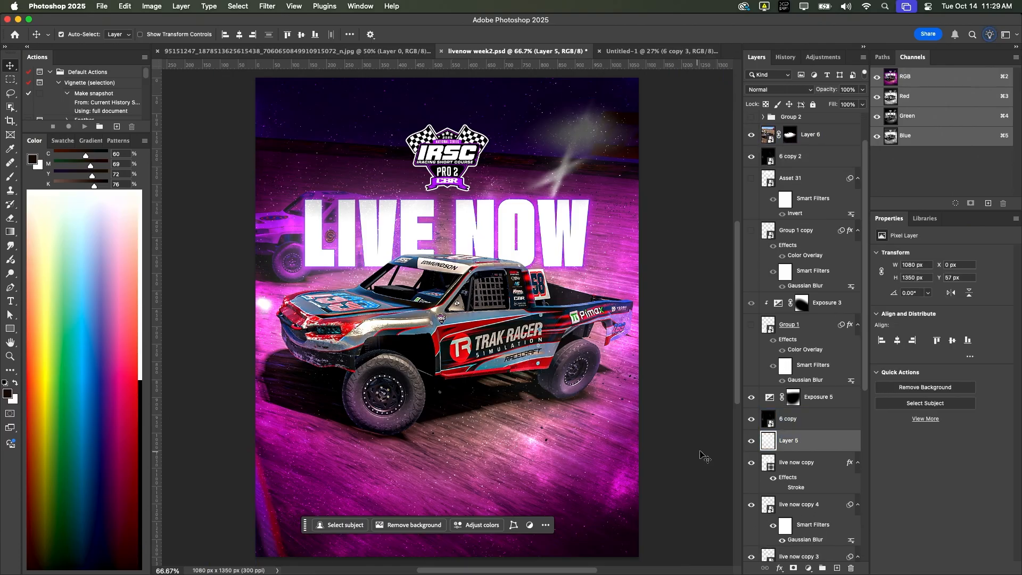
pyautogui.click(751, 441)
pyautogui.scroll(-10, 777, 436)
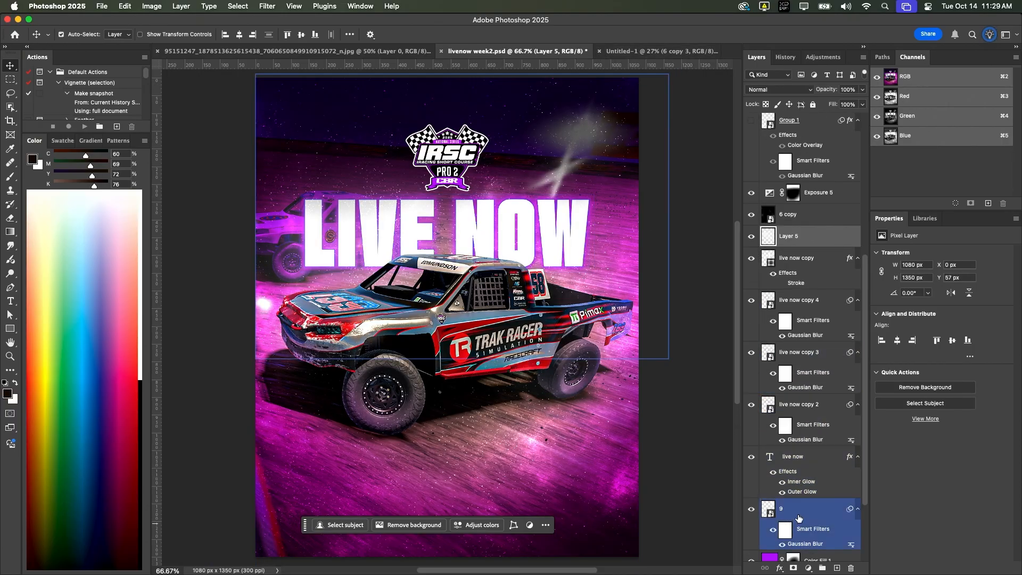
pyautogui.click(798, 517)
pyautogui.click(752, 509)
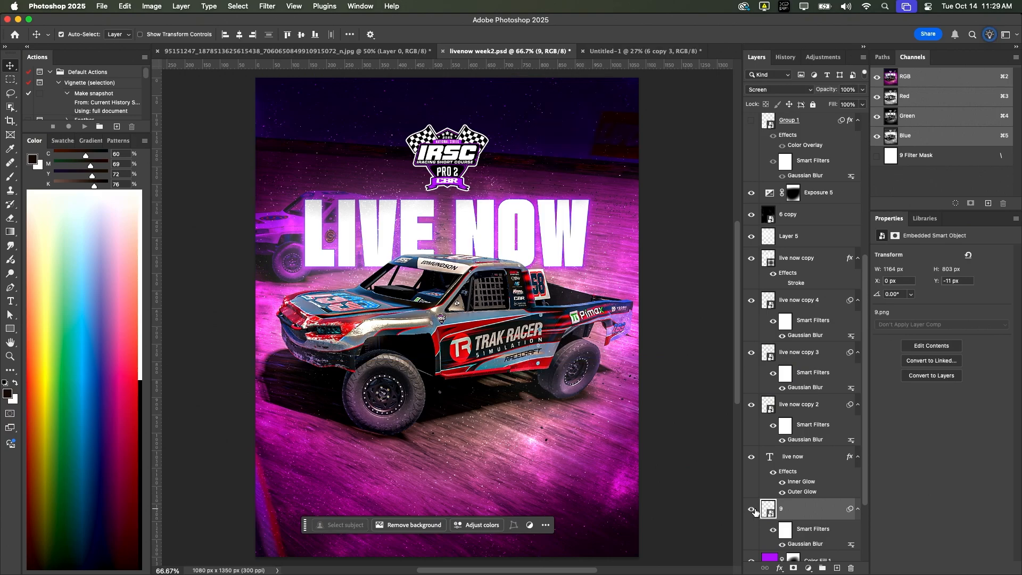
pyautogui.click(752, 509)
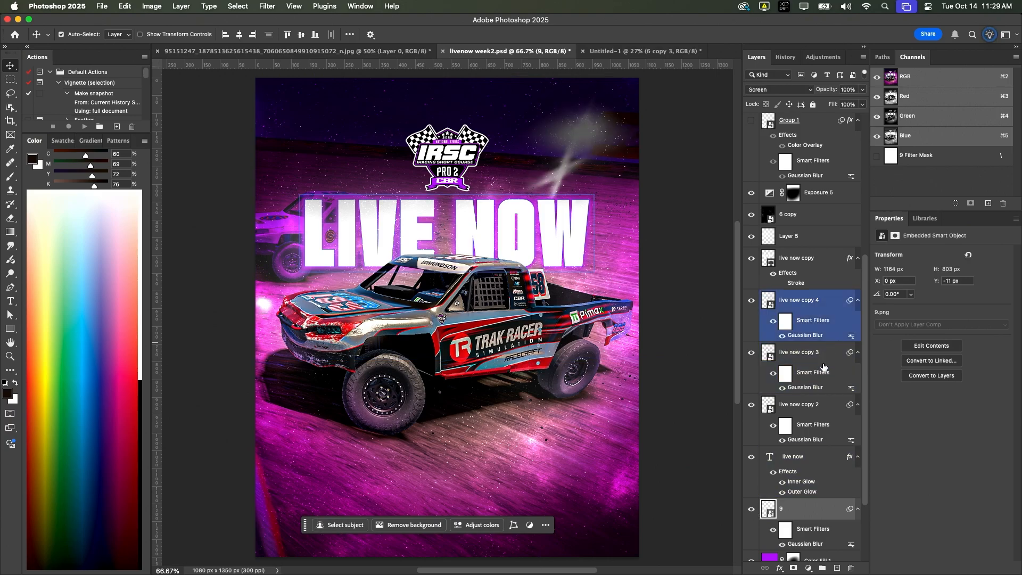
pyautogui.click(621, 51)
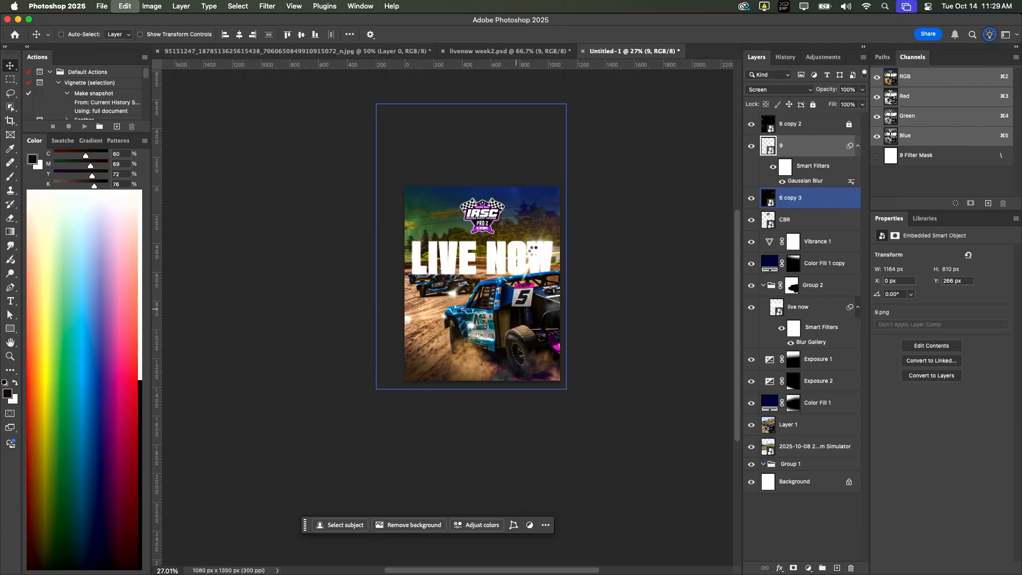
# Step: Rotate flare layer 9 to about -173°, scale it to about 30.5% and place its lights over the poster's upper half
pyautogui.press('super+t')
pyautogui.moveTo(612, 245); pyautogui.dragTo(572, 262)
pyautogui.moveTo(637, 233); pyautogui.dragTo(327, 269)
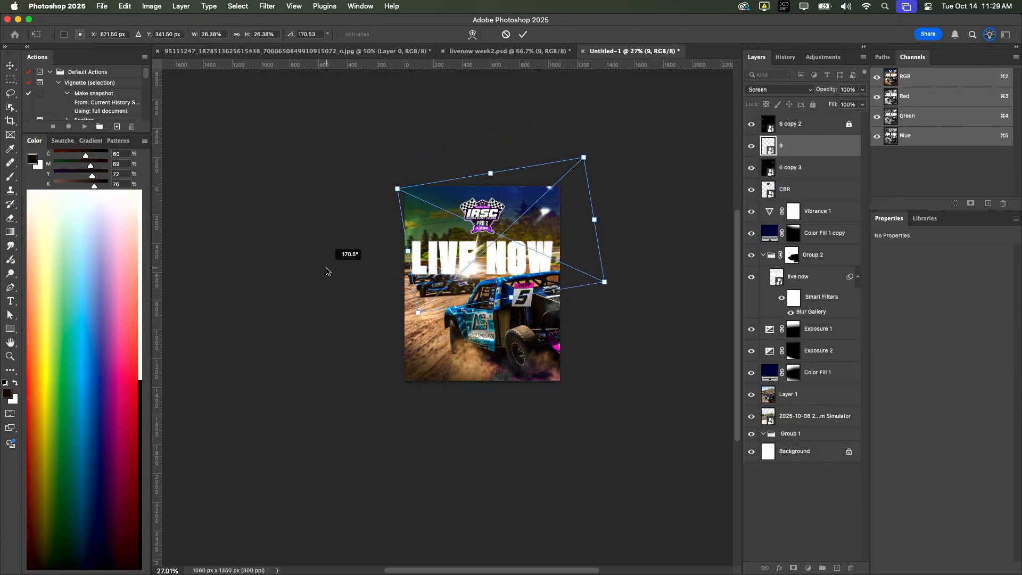
pyautogui.moveTo(476, 252); pyautogui.dragTo(422, 279)
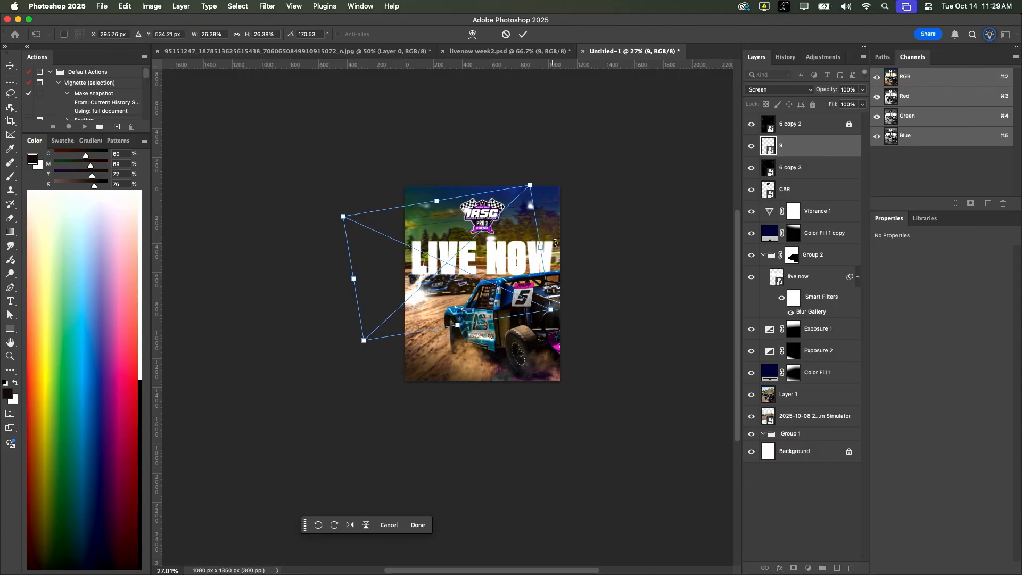
pyautogui.moveTo(541, 247); pyautogui.dragTo(568, 243)
pyautogui.moveTo(565, 245); pyautogui.dragTo(559, 235)
pyautogui.moveTo(549, 258); pyautogui.dragTo(605, 266)
pyautogui.moveTo(510, 259)
pyautogui.mouseDown()
pyautogui.moveTo(519, 263)
pyautogui.moveTo(508, 275)
pyautogui.mouseUp()
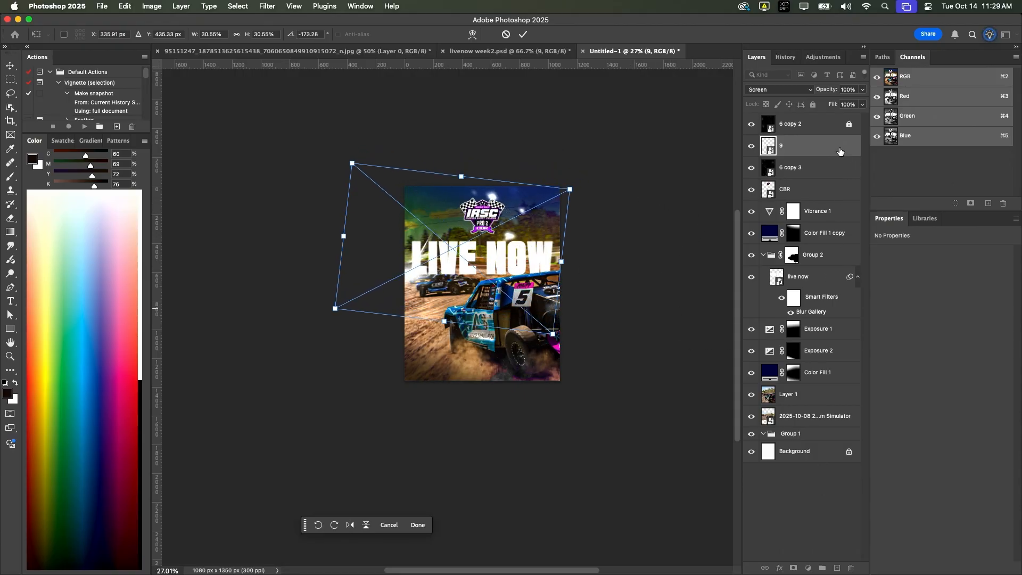
pyautogui.press('Return')
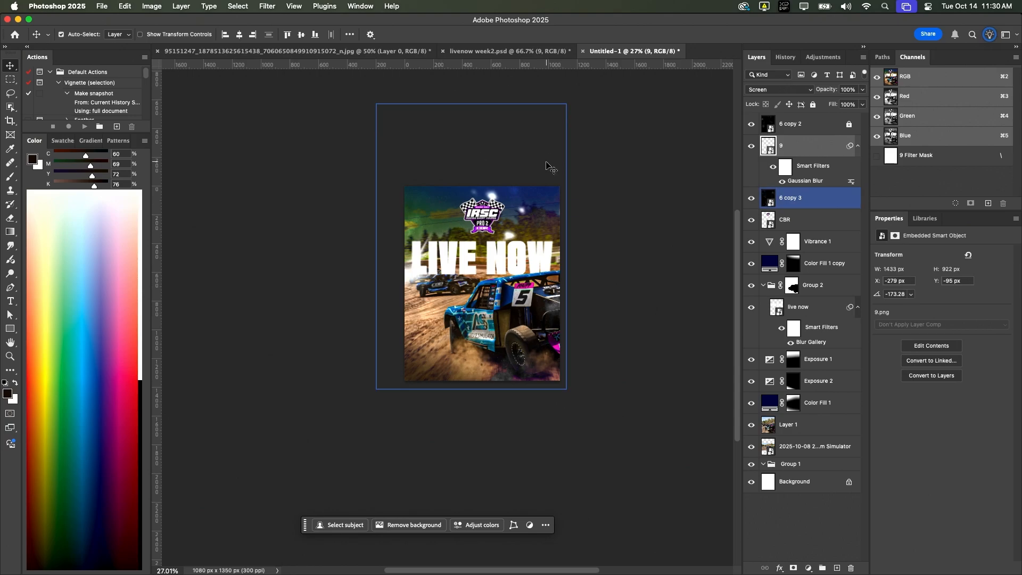
# Step: Add a 5 px outside stroke in dark navy 010715 to the live now layer
pyautogui.click(795, 311)
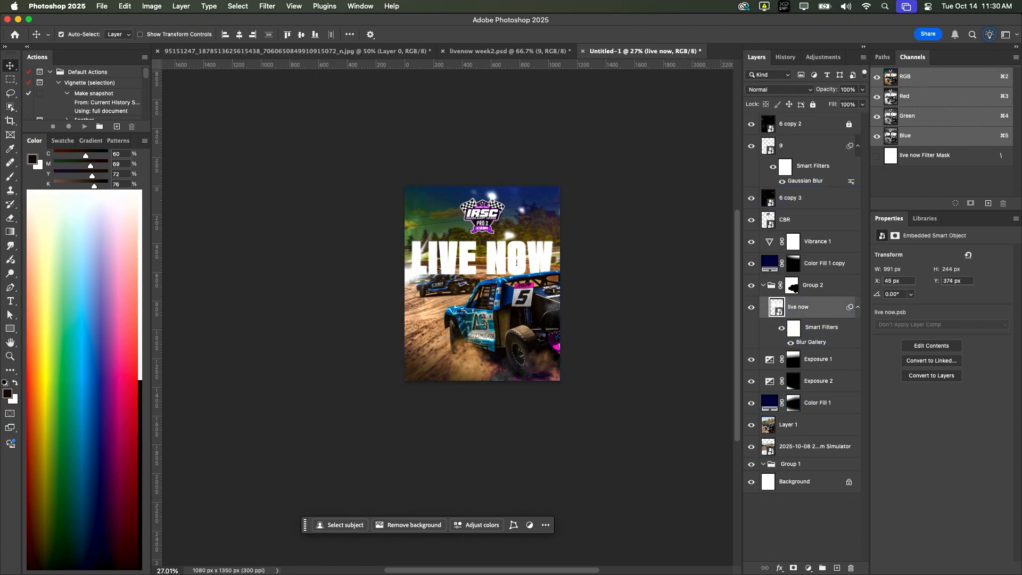
pyautogui.click(780, 568)
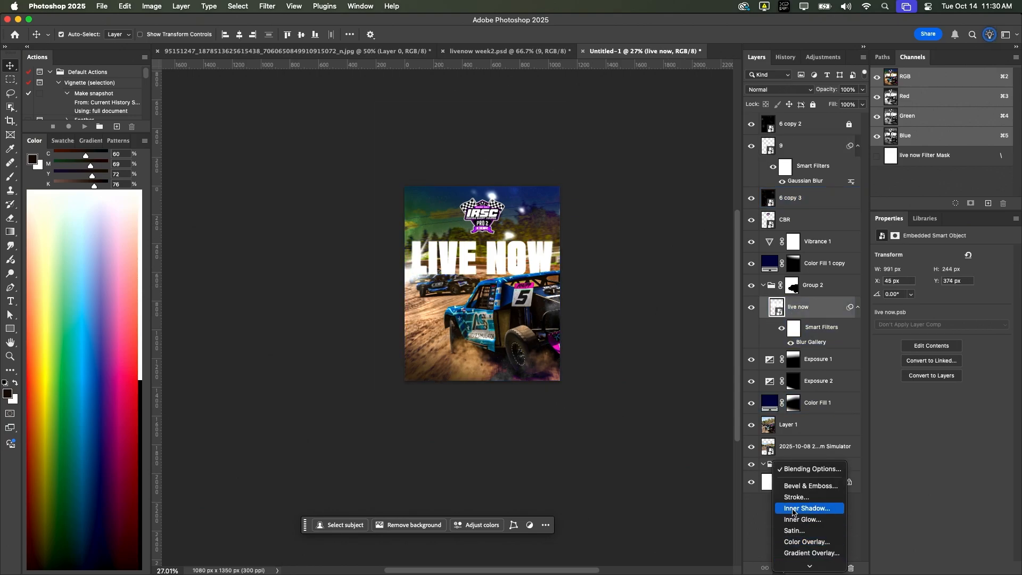
pyautogui.click(816, 331)
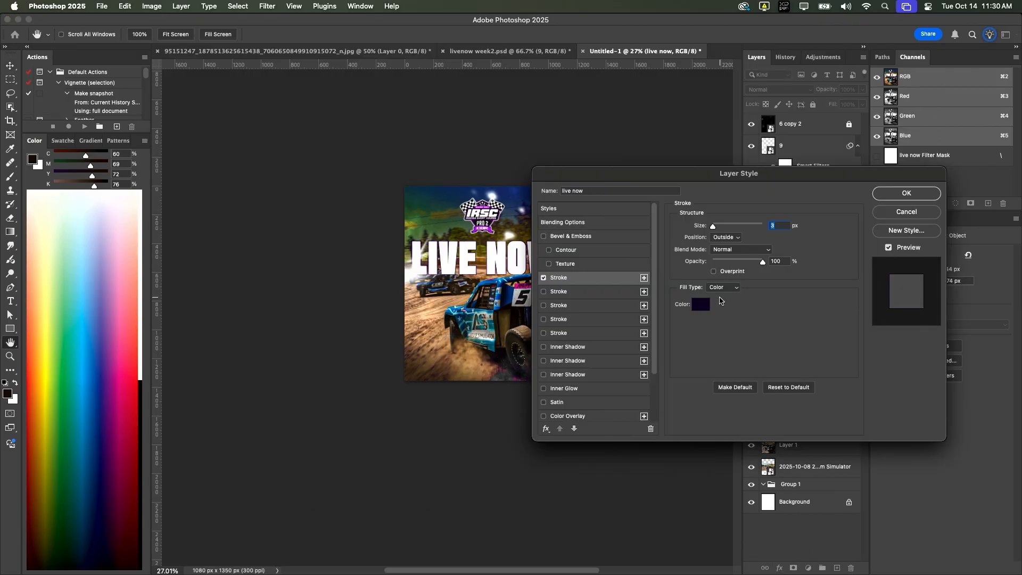
pyautogui.click(700, 304)
pyautogui.click(474, 192)
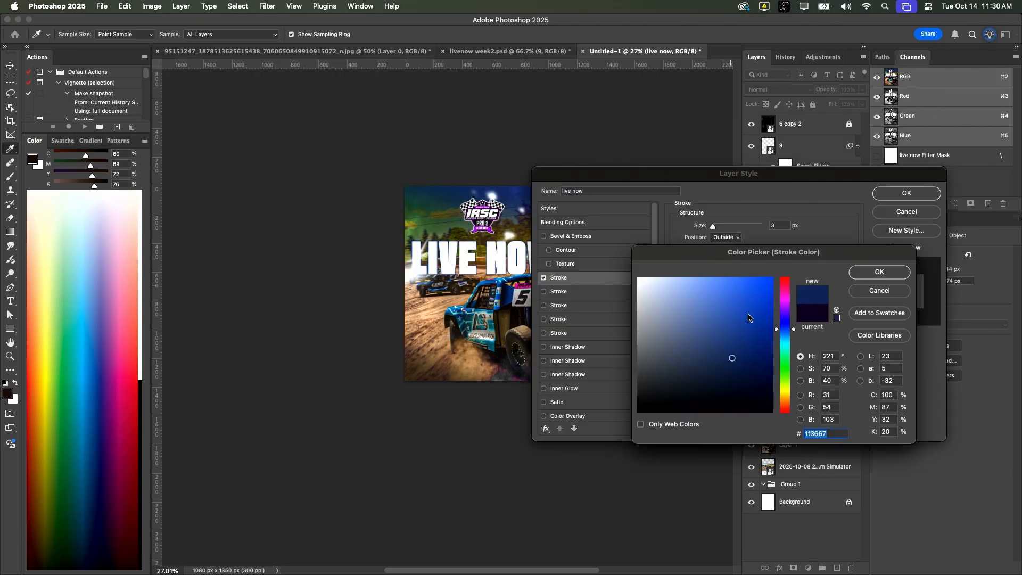
pyautogui.click(814, 313)
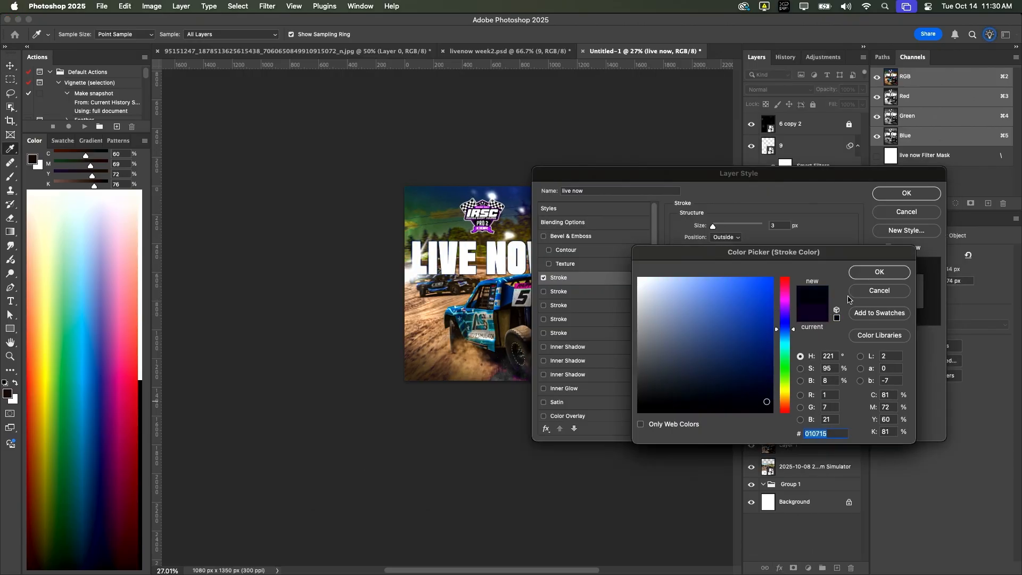
pyautogui.click(862, 272)
pyautogui.write('5')
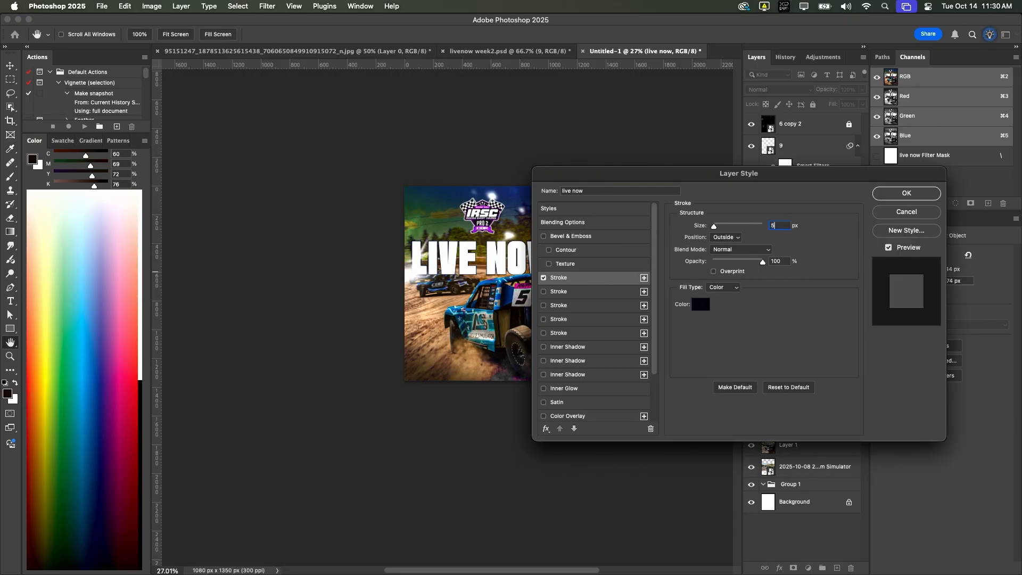
pyautogui.press('Tab')
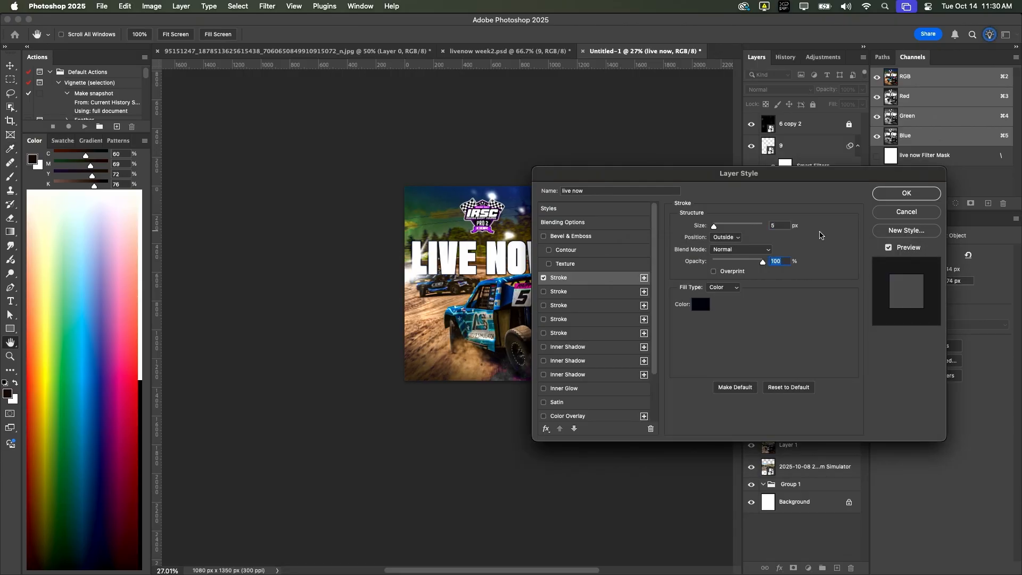
pyautogui.click(900, 193)
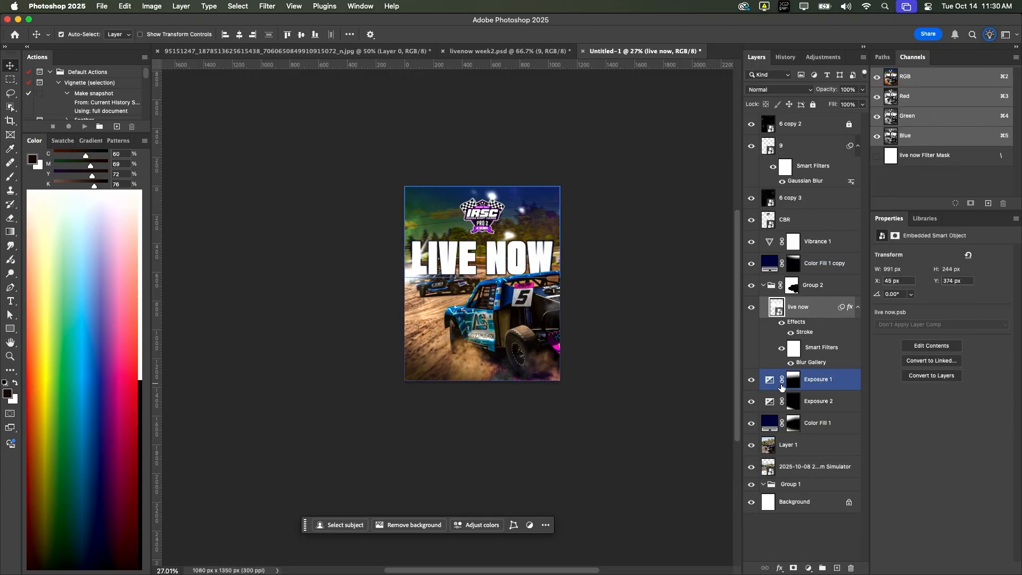
# Step: Open the contents of the live now smart object and shrink the lettering to about 944 x 225 px, centred on its canvas
pyautogui.doubleClick(779, 312)
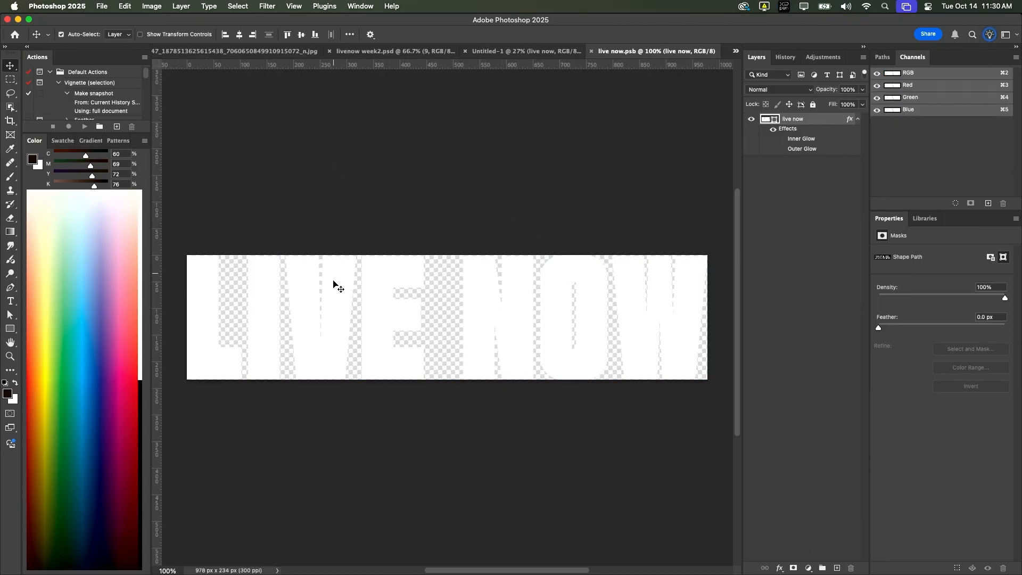
pyautogui.press('super+t')
pyautogui.moveTo(708, 317); pyautogui.dragTo(705, 316)
pyautogui.press('Return')
# Step: Set the LIVE NOW shape's stroke to 6 px wide and align it to the outside of the letters
pyautogui.click(797, 128)
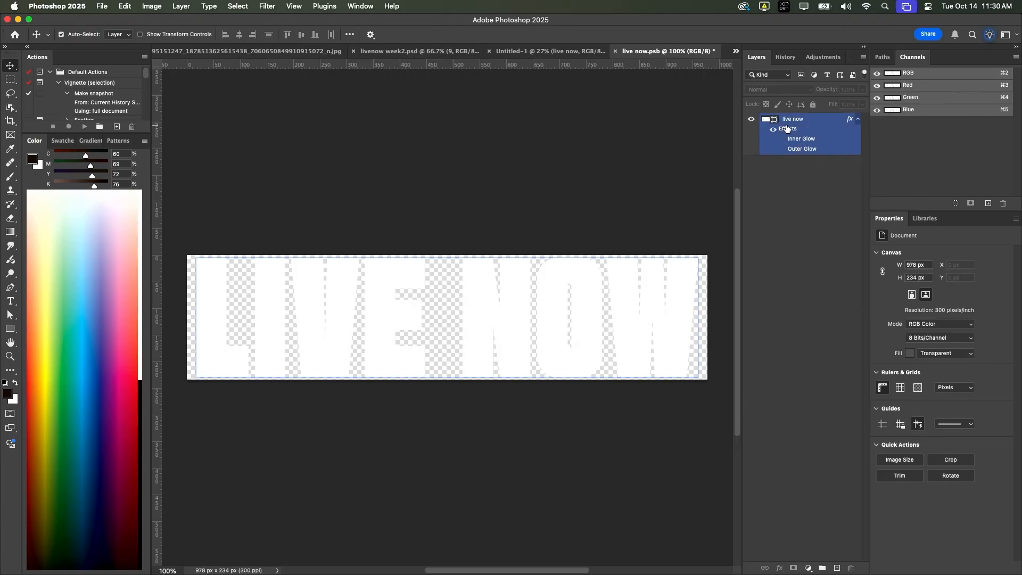
pyautogui.press('a')
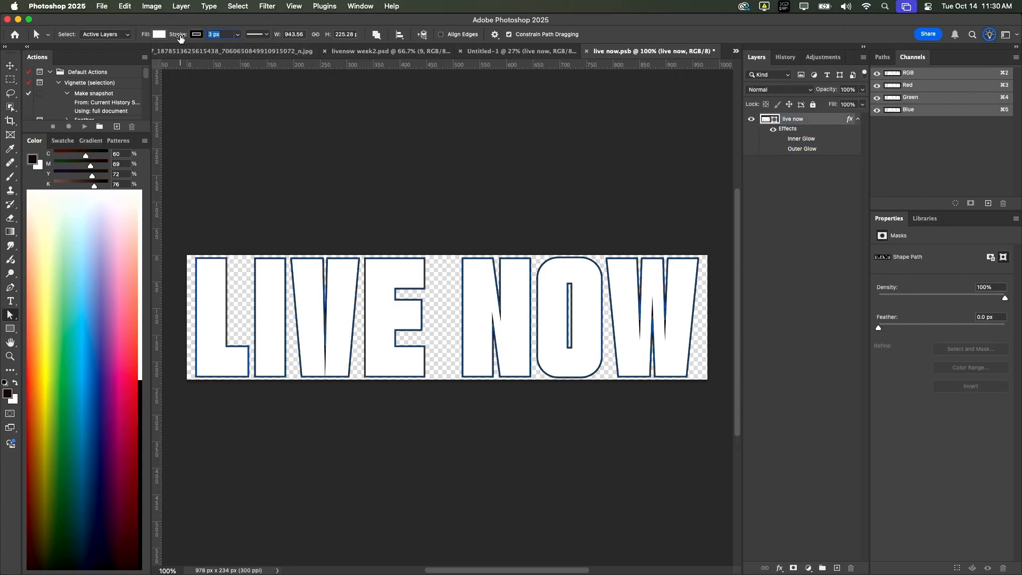
pyautogui.click(193, 34)
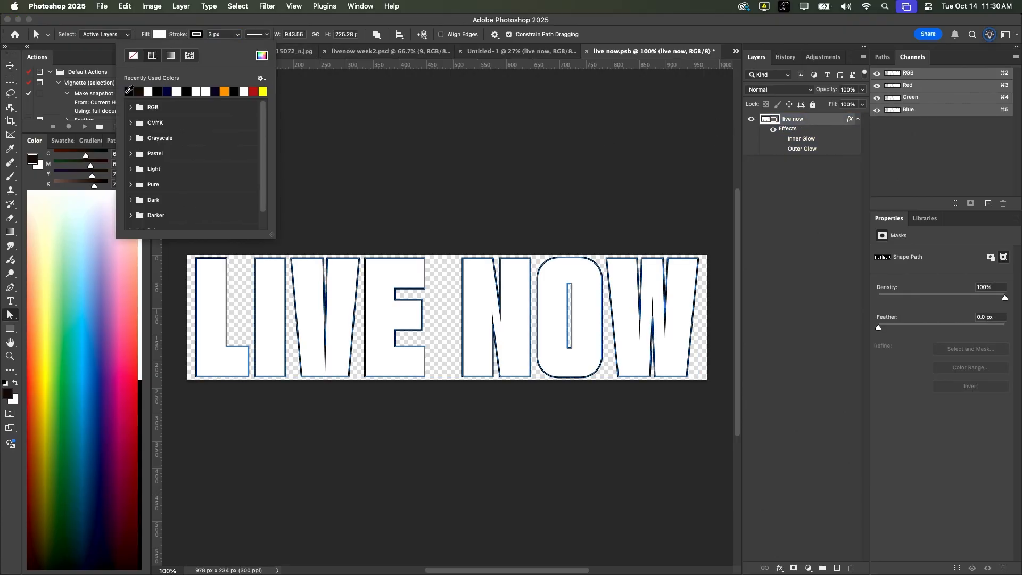
pyautogui.moveTo(178, 36); pyautogui.dragTo(181, 36)
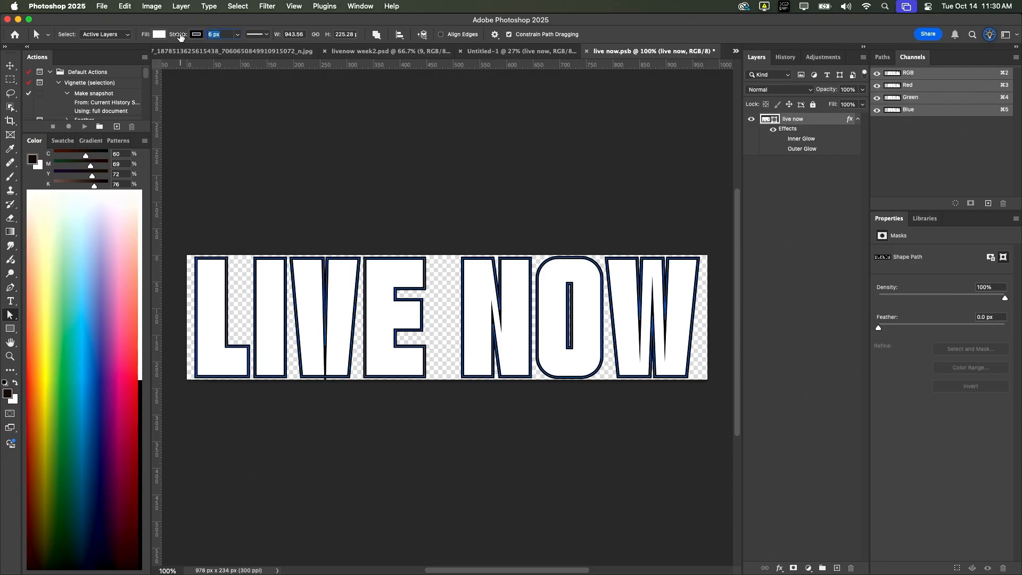
pyautogui.click(261, 36)
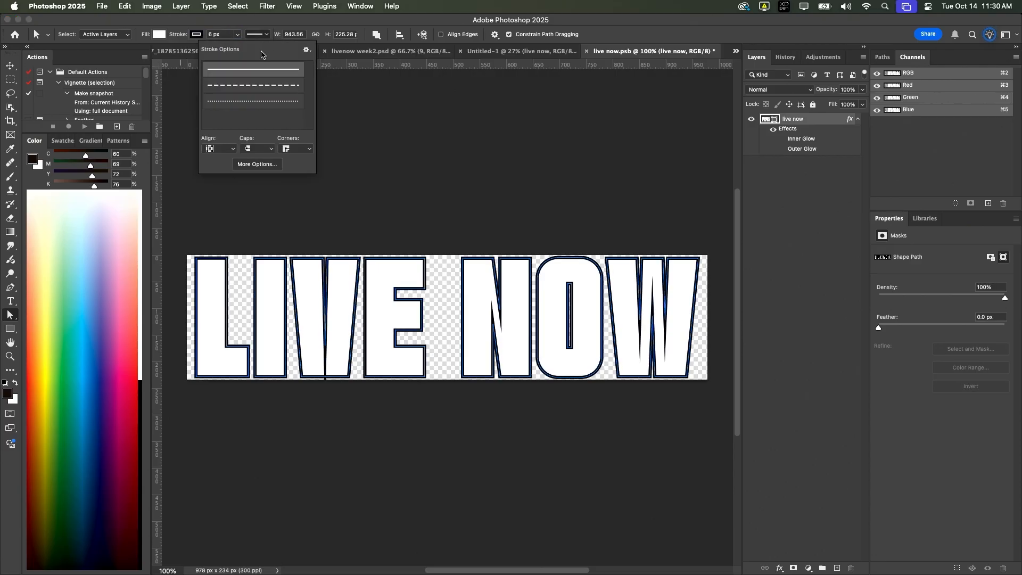
pyautogui.click(230, 149)
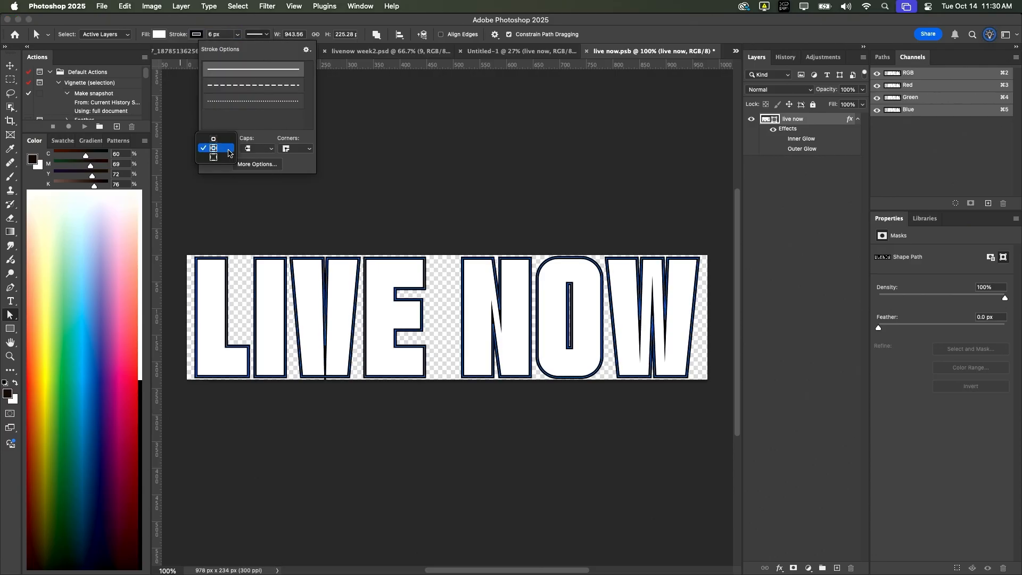
pyautogui.click(210, 158)
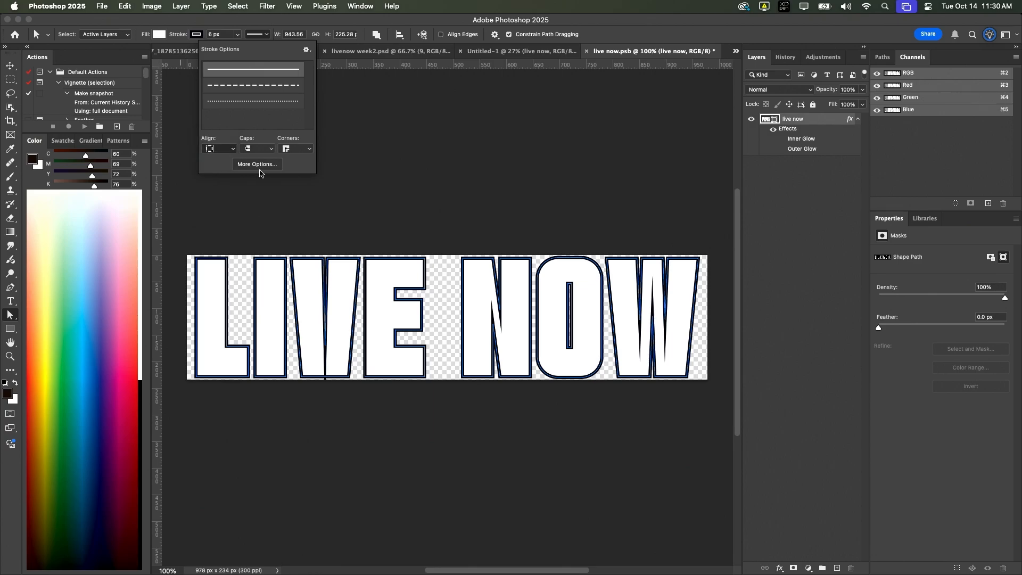
pyautogui.click(449, 166)
# Step: Scale the outlined lettering to about 914 x 218 px, then save and close the smart object's contents
pyautogui.press('super+t')
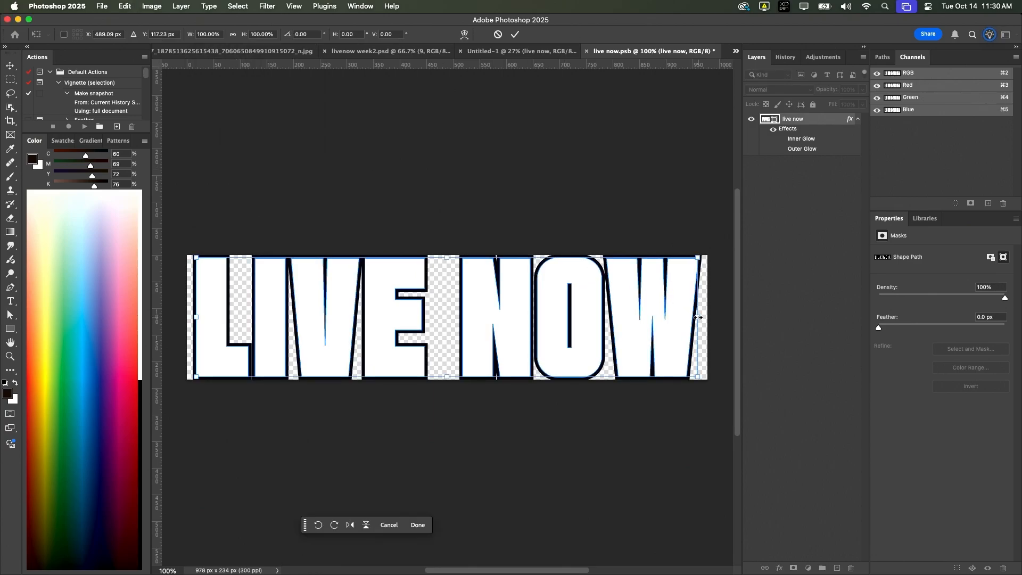
pyautogui.press('Return')
pyautogui.press('super+s')
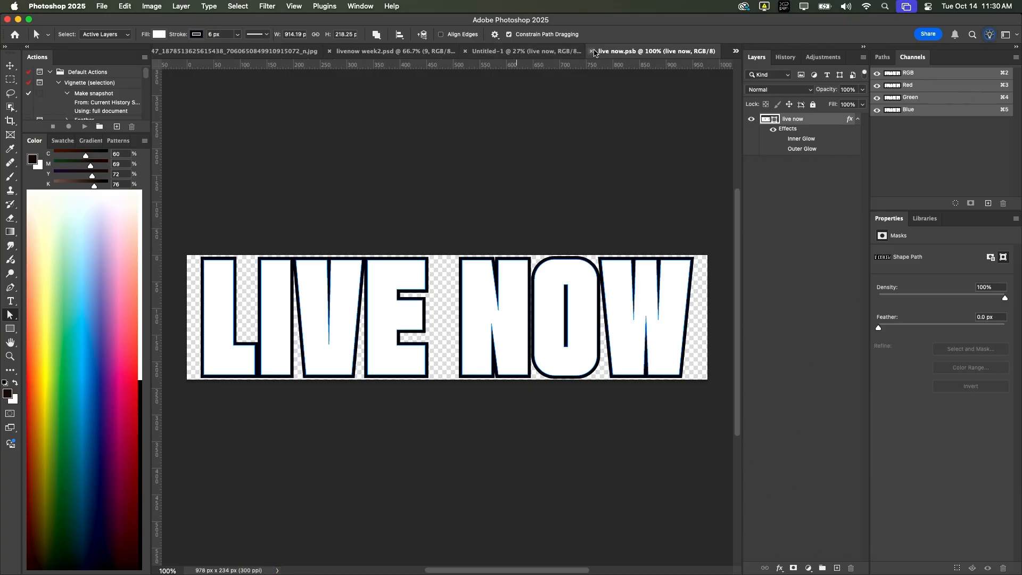
pyautogui.click(591, 51)
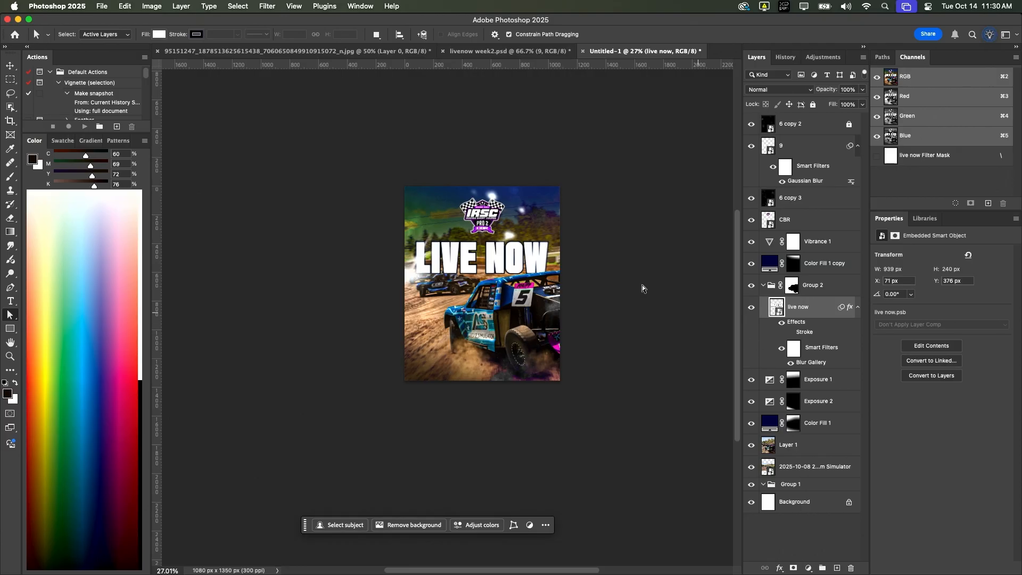
# Step: Reopen the live now smart object's contents and try shrinking the lettering to about 855 x 204 px
pyautogui.doubleClick(782, 312)
pyautogui.hotkey('ctrl', 't')
pyautogui.moveTo(695, 316); pyautogui.dragTo(685, 316)
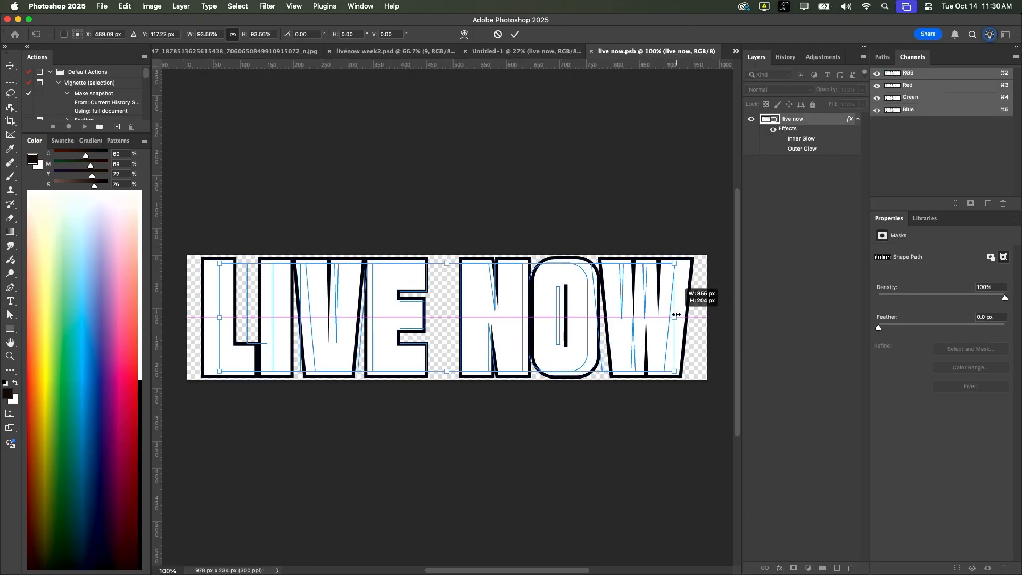
pyautogui.press('Return')
pyautogui.click(668, 290)
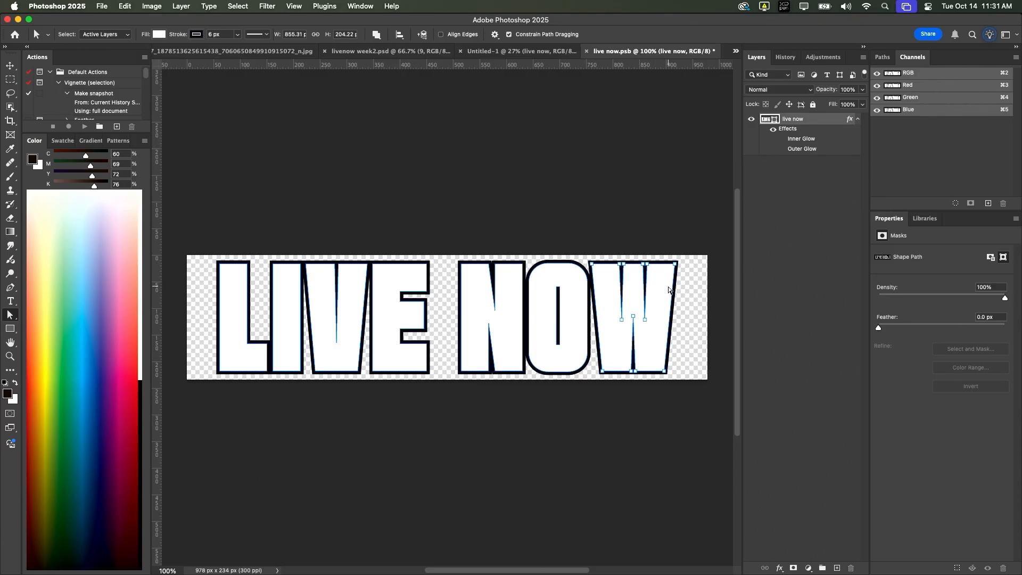
# Step: Undo the trial changes to the lettering and close the live now smart object's contents
pyautogui.press('v')
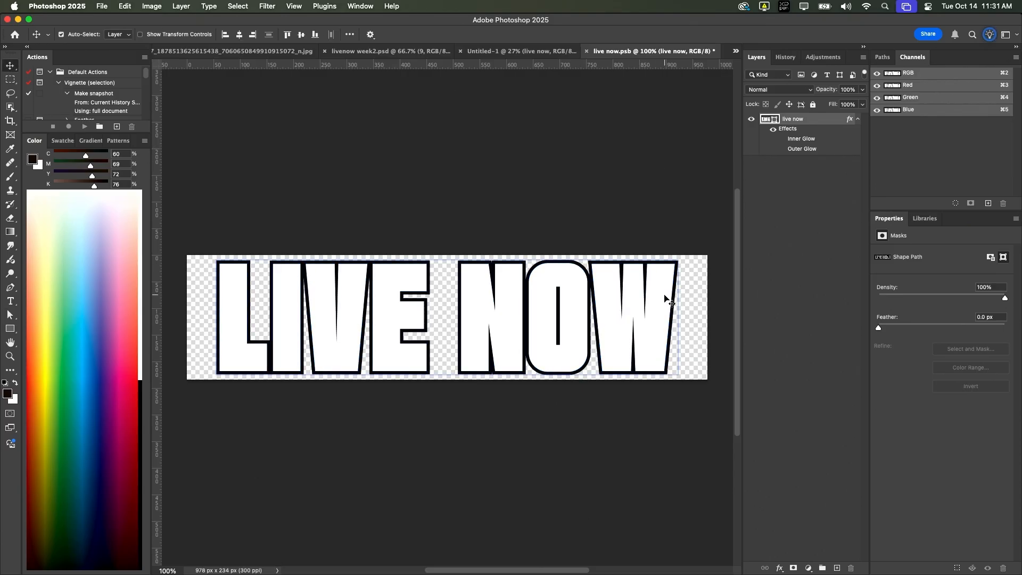
pyautogui.moveTo(665, 302); pyautogui.dragTo(683, 302)
pyautogui.press('super+z')
pyautogui.press('a')
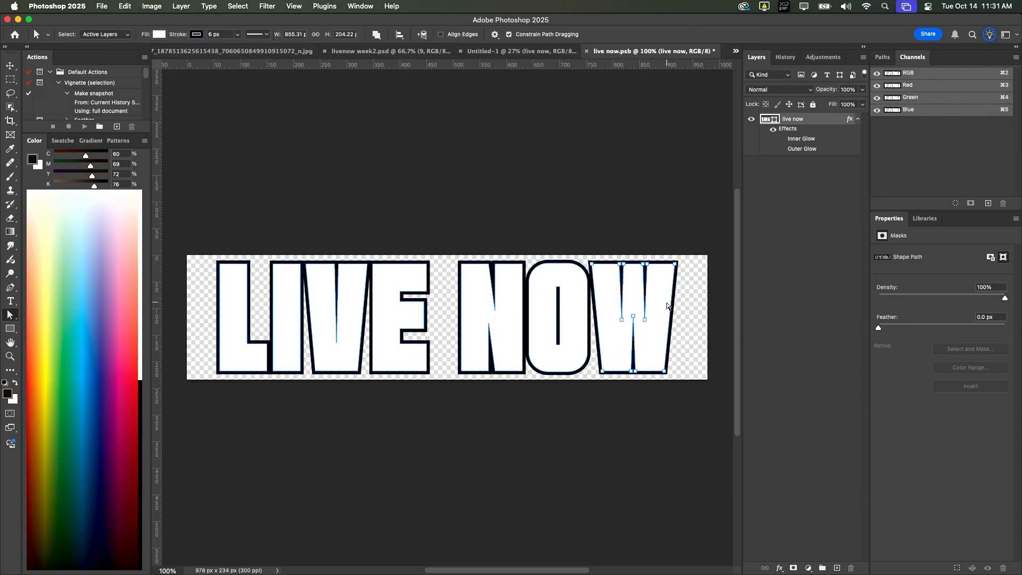
pyautogui.press('v')
pyautogui.press('q')
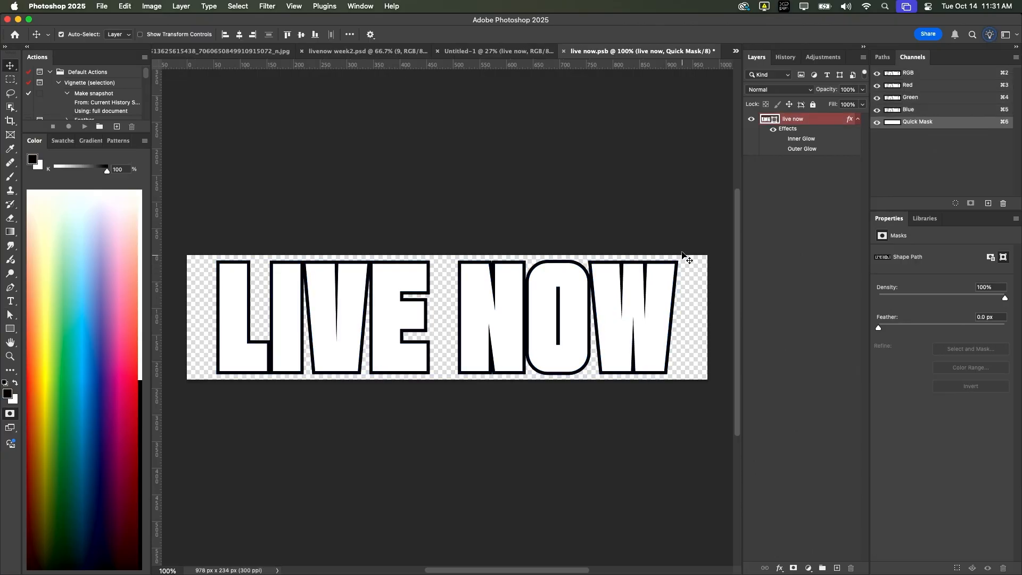
pyautogui.press('super+z')
pyautogui.press('super+z')
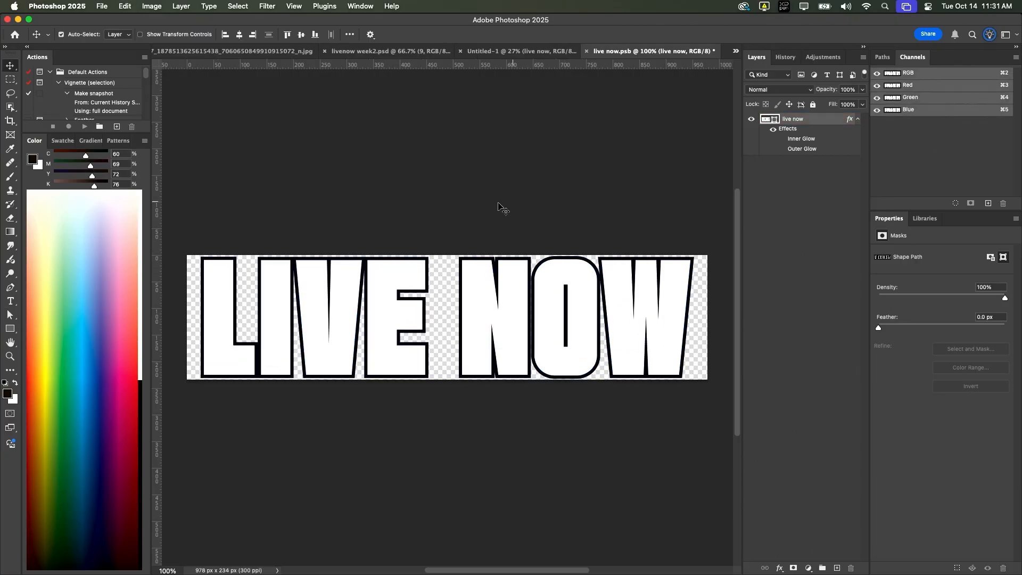
pyautogui.press('super+z')
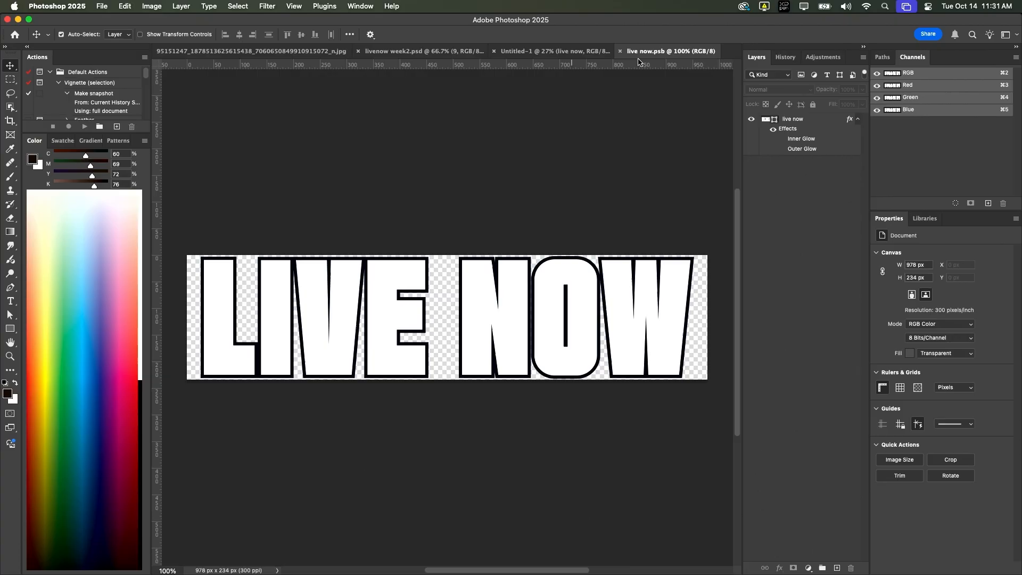
pyautogui.click(621, 51)
# Step: Enlarge the live now headline on the poster to about 107.19%, keeping it centred horizontally
pyautogui.press('super+t')
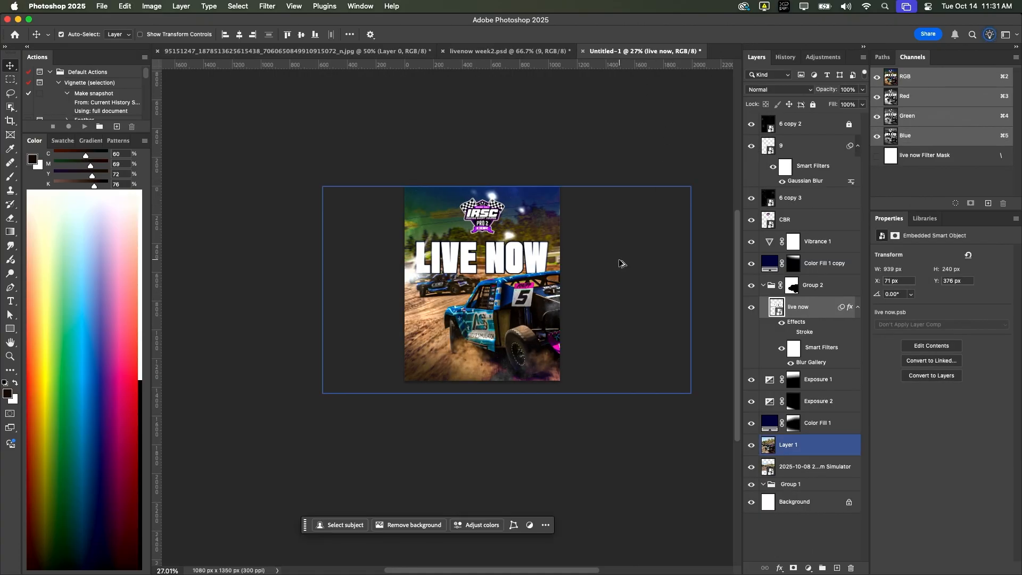
pyautogui.moveTo(535, 264)
pyautogui.mouseDown()
pyautogui.moveTo(554, 265)
pyautogui.moveTo(533, 265)
pyautogui.moveTo(543, 265)
pyautogui.mouseUp()
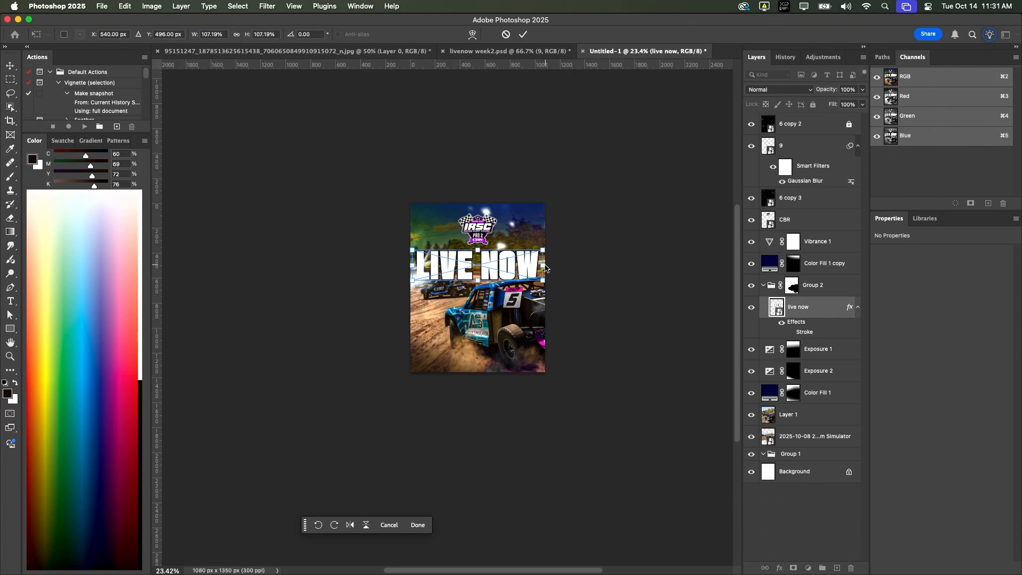
pyautogui.press('Return')
pyautogui.click(791, 198)
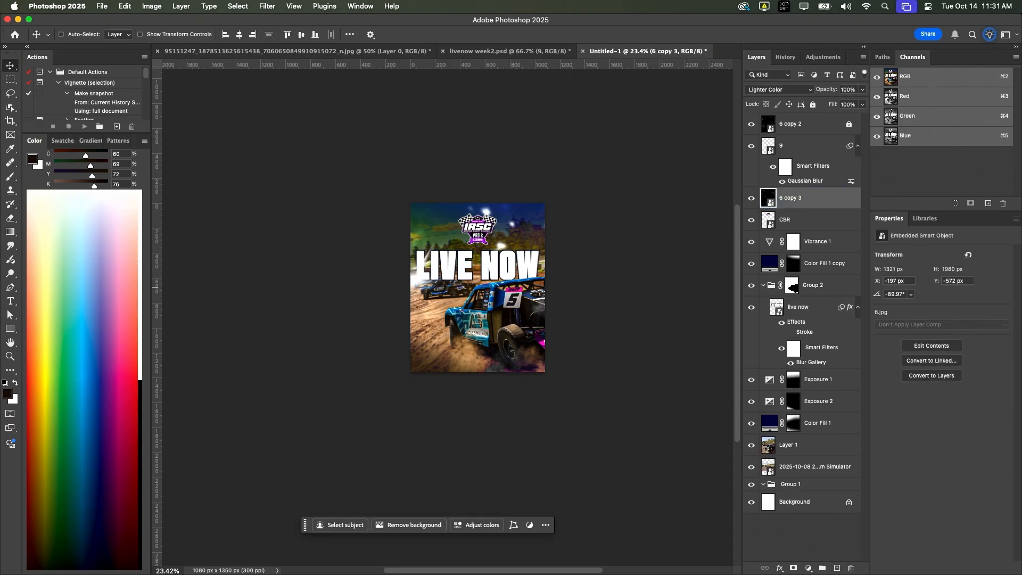
pyautogui.press('super+Tab')
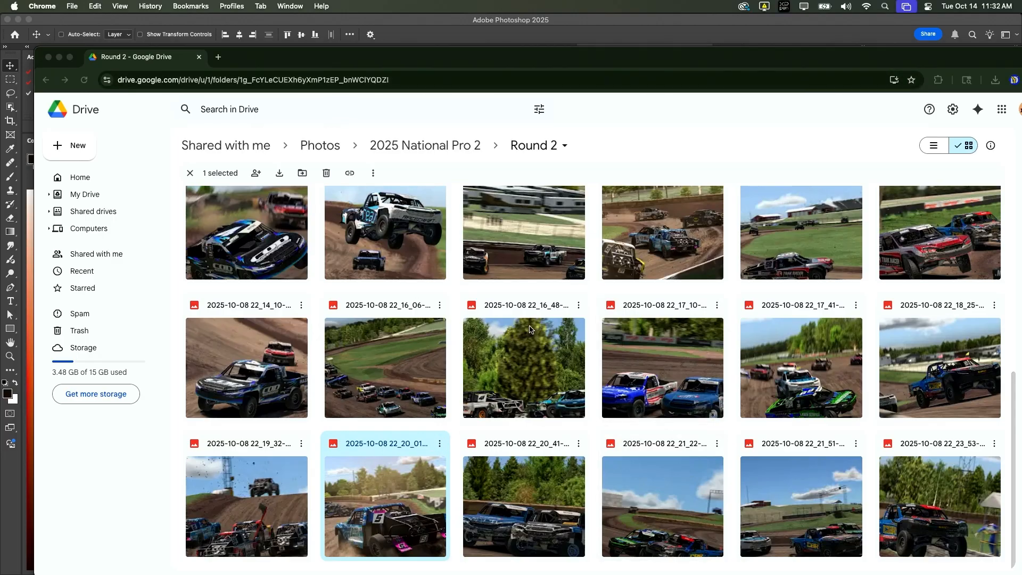
pyautogui.press('super+Tab')
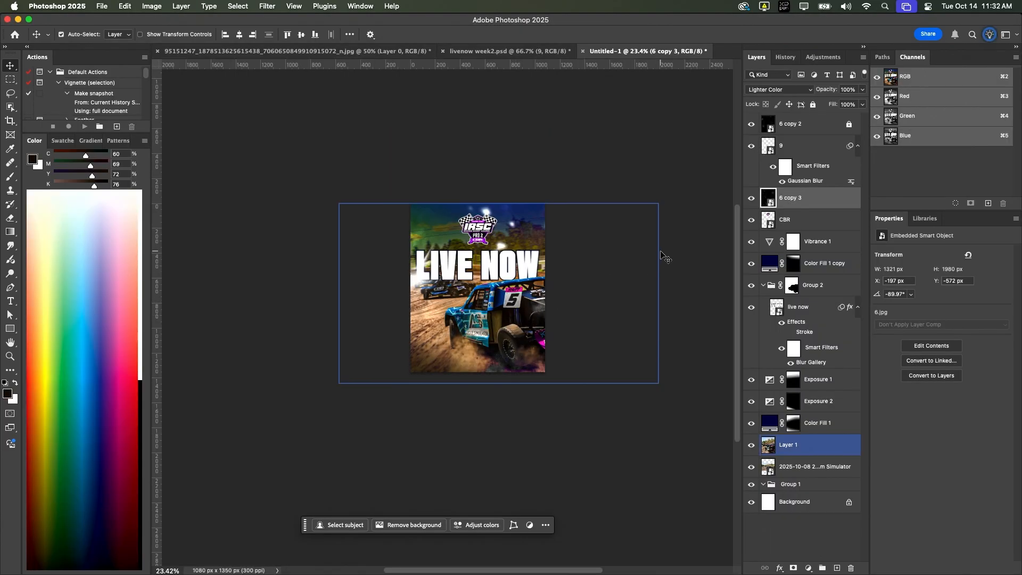
# Step: Try Lighter Color on the Color Fill 1 copy layer, then set its blend mode to Hard Mix
pyautogui.click(802, 294)
pyautogui.click(775, 263)
pyautogui.click(793, 263)
pyautogui.press('b')
pyautogui.press('x')
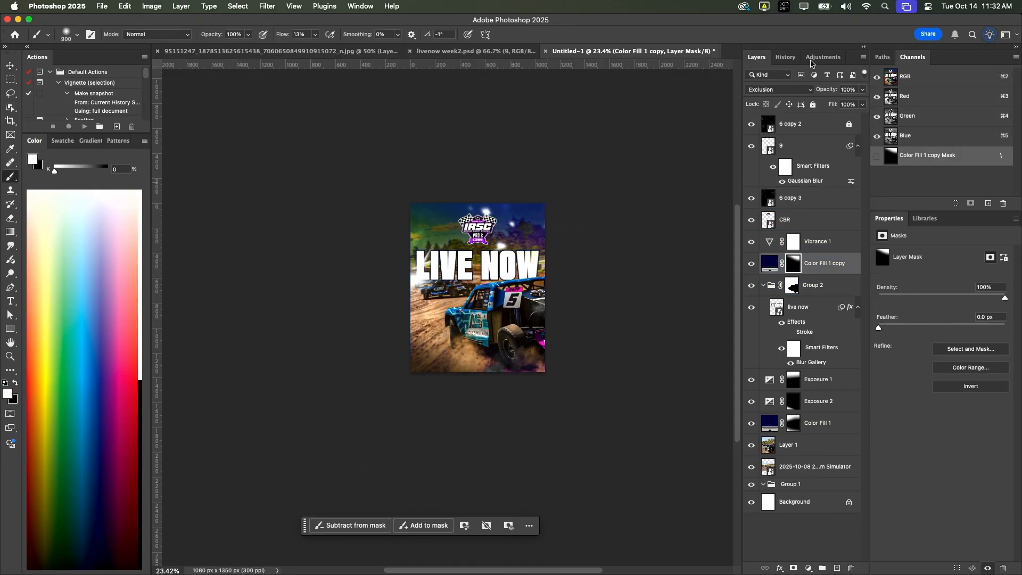
pyautogui.click(791, 89)
pyautogui.scroll(5, 785, 112)
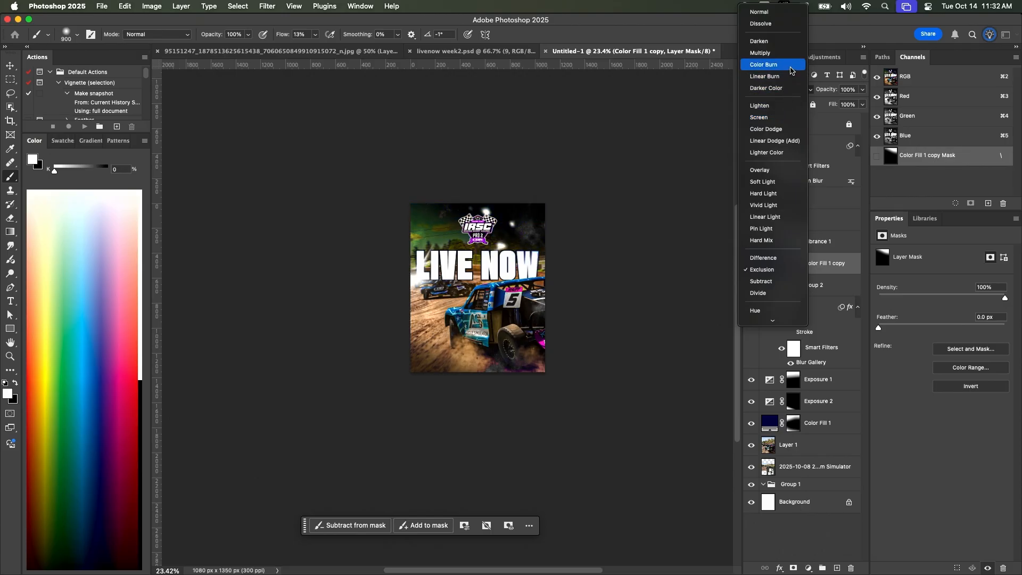
pyautogui.click(793, 153)
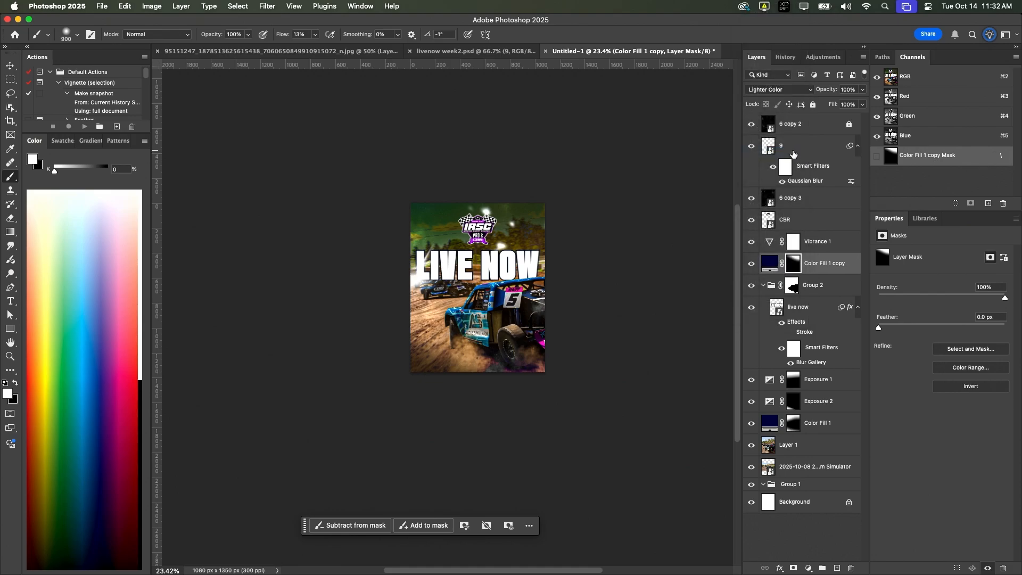
pyautogui.click(790, 91)
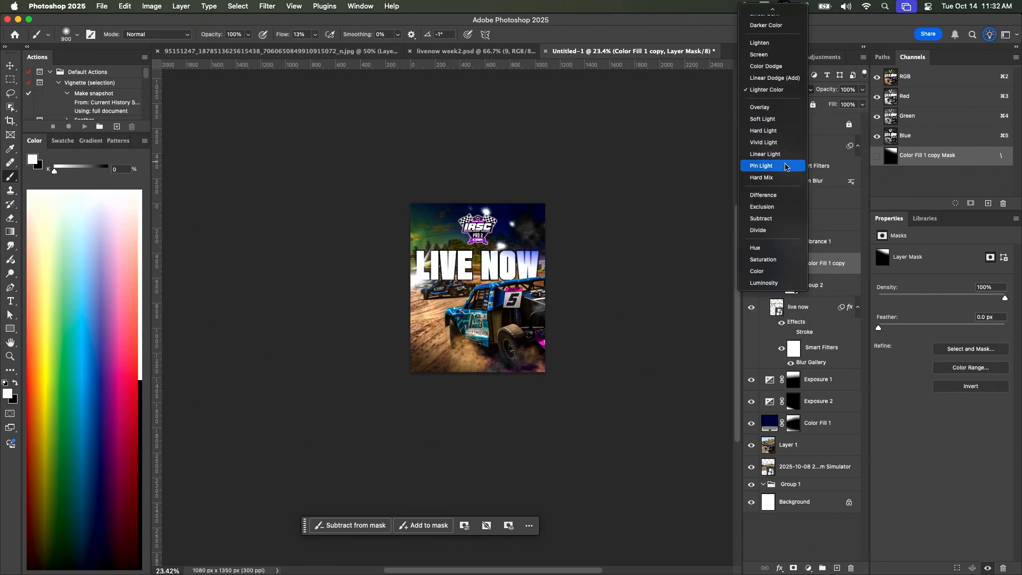
pyautogui.click(784, 184)
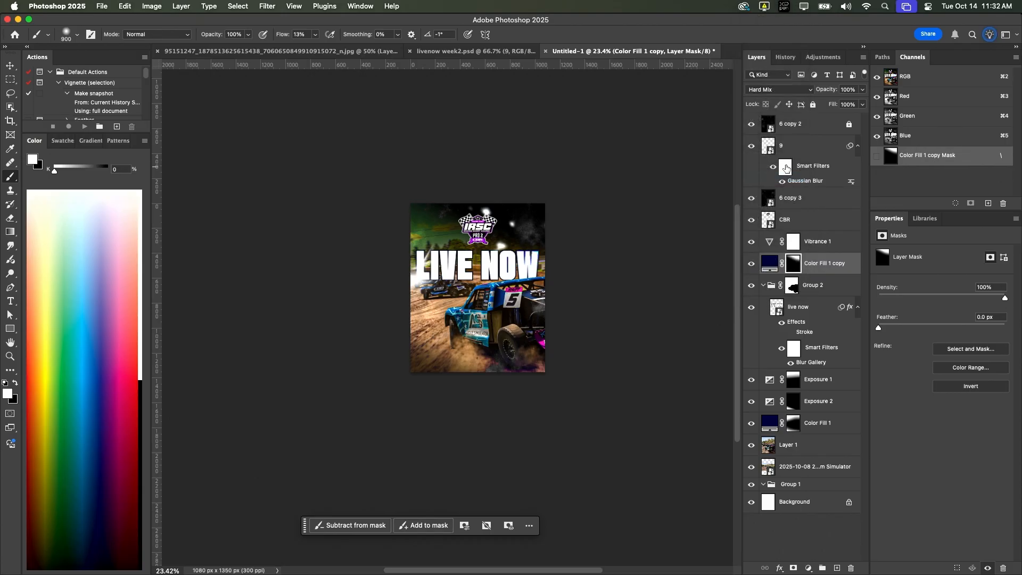
# Step: Add a new layer directly above live now in Group 2 and brush soft black over the truck's rear area with a smaller brush
pyautogui.press('v')
pyautogui.click(498, 322)
pyautogui.press('super+0')
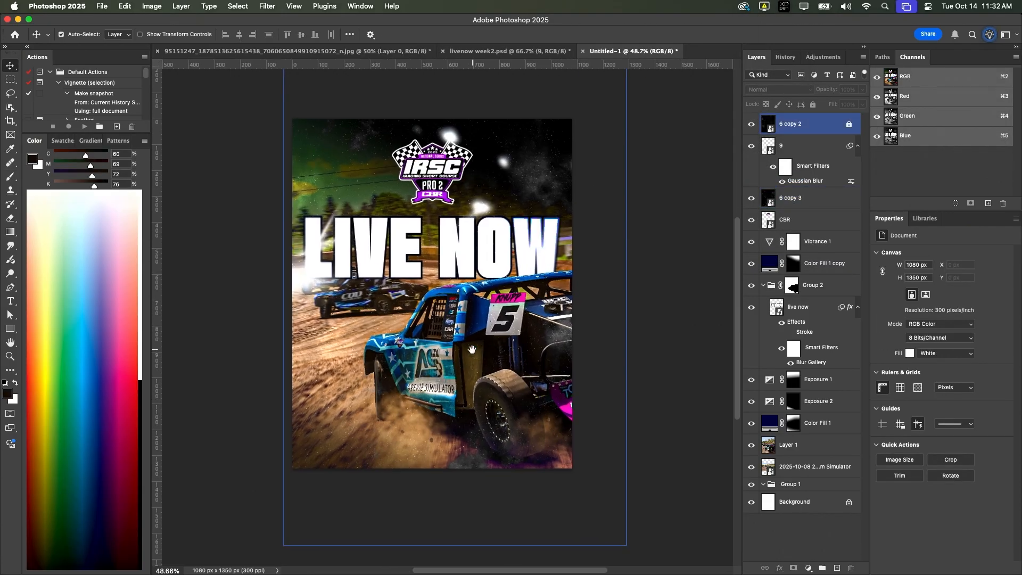
pyautogui.click(799, 322)
pyautogui.click(836, 568)
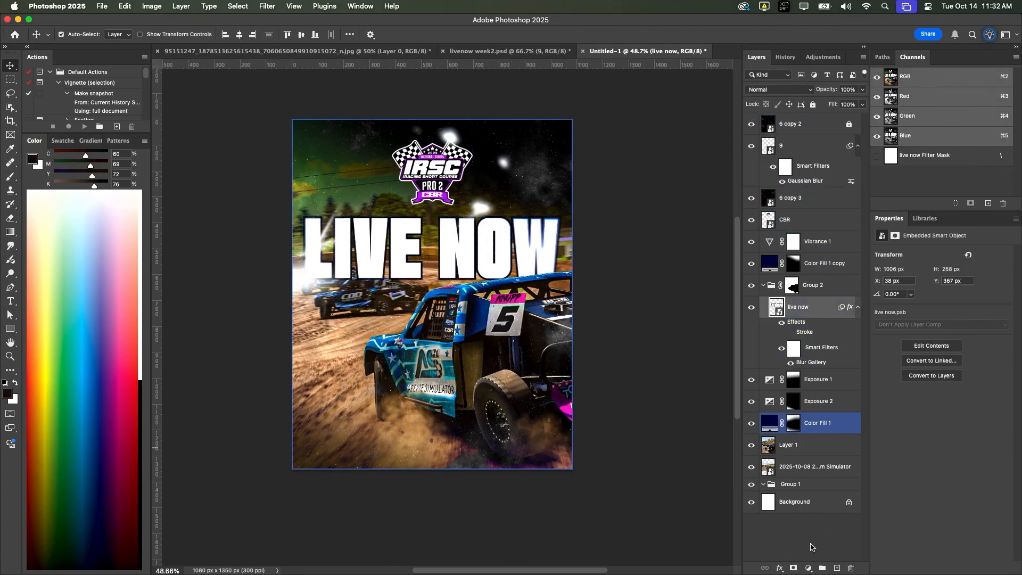
pyautogui.press('b')
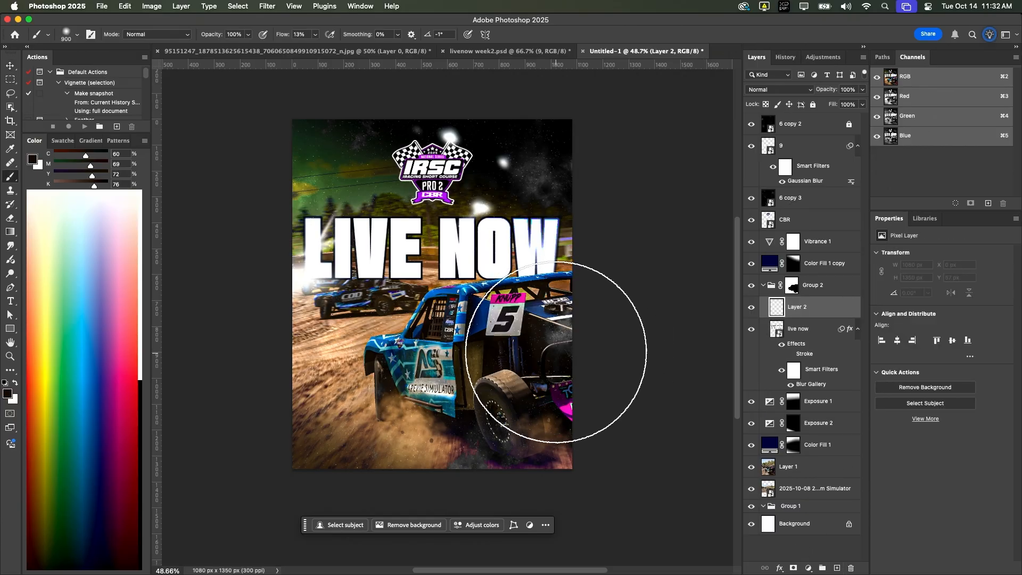
pyautogui.press('[')
pyautogui.press('[')
pyautogui.press('[')
pyautogui.press('[')
pyautogui.press('[')
pyautogui.press('[')
pyautogui.press('[')
pyautogui.press('[')
pyautogui.moveTo(540, 313)
pyautogui.mouseDown()
pyautogui.moveTo(572, 366)
pyautogui.moveTo(550, 307)
pyautogui.moveTo(567, 335)
pyautogui.moveTo(621, 370)
pyautogui.mouseUp()
pyautogui.press('v')
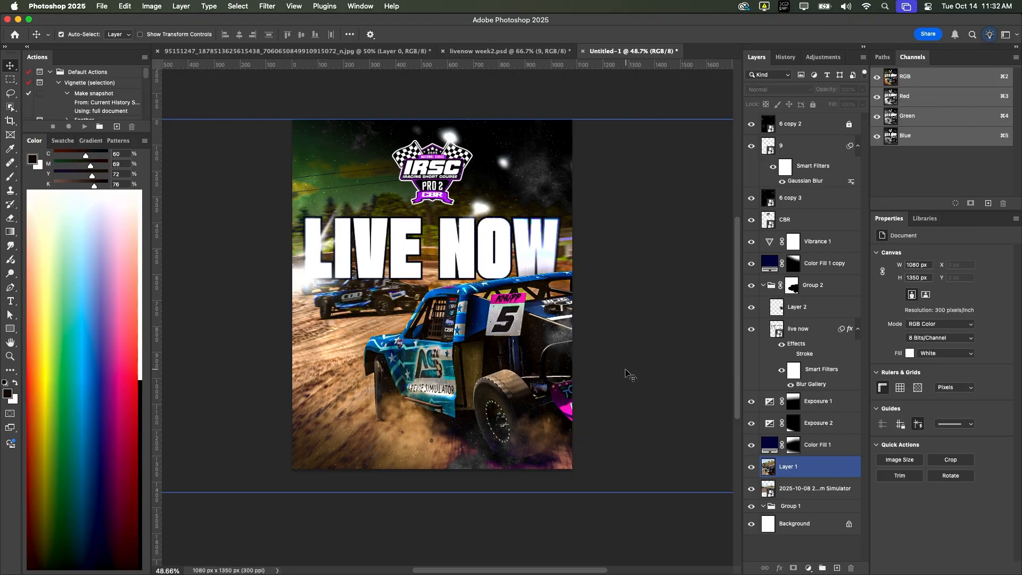
# Step: Save the poster as LIVENOWWEEK3.psd in the 2025 PRO 2 SERIES folder
pyautogui.scroll(-3, 623, 371)
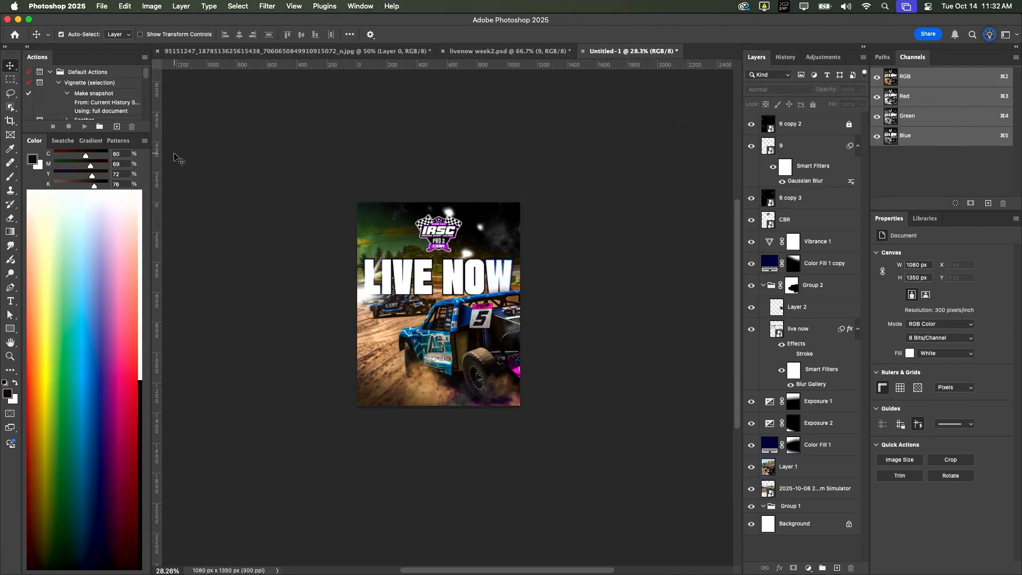
pyautogui.press('super+s')
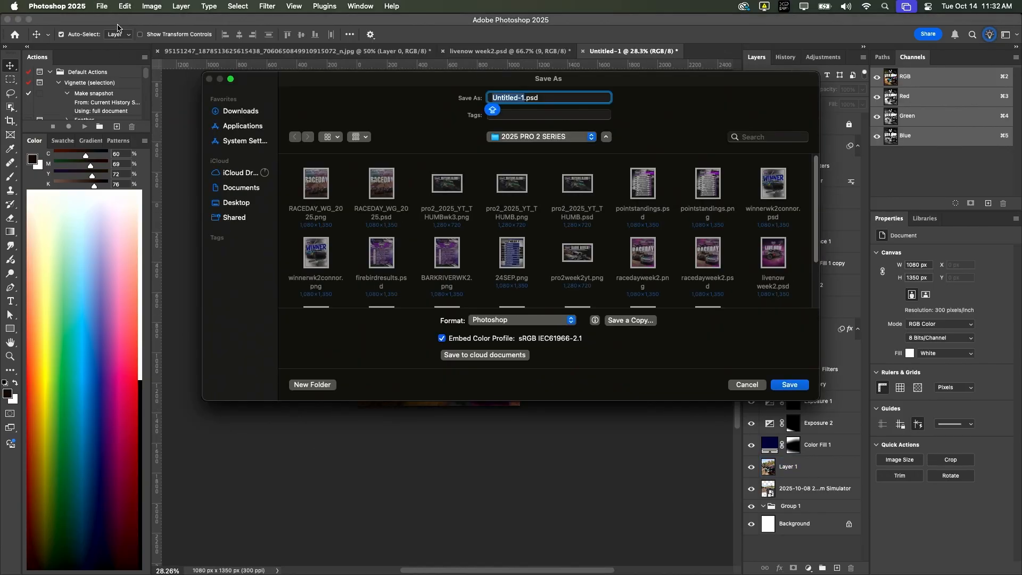
pyautogui.write('LIVENOWWEEK3')
pyautogui.press('Return')
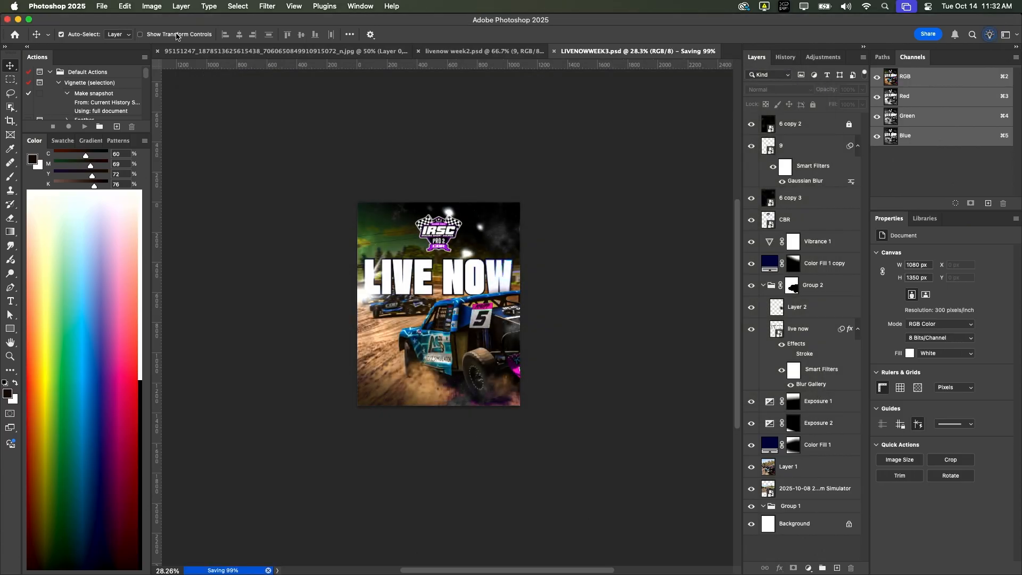
# Step: Export the poster as LIVENOWWEEK3.png to the 2025 PRO 2 SERIES folder
pyautogui.click(102, 6)
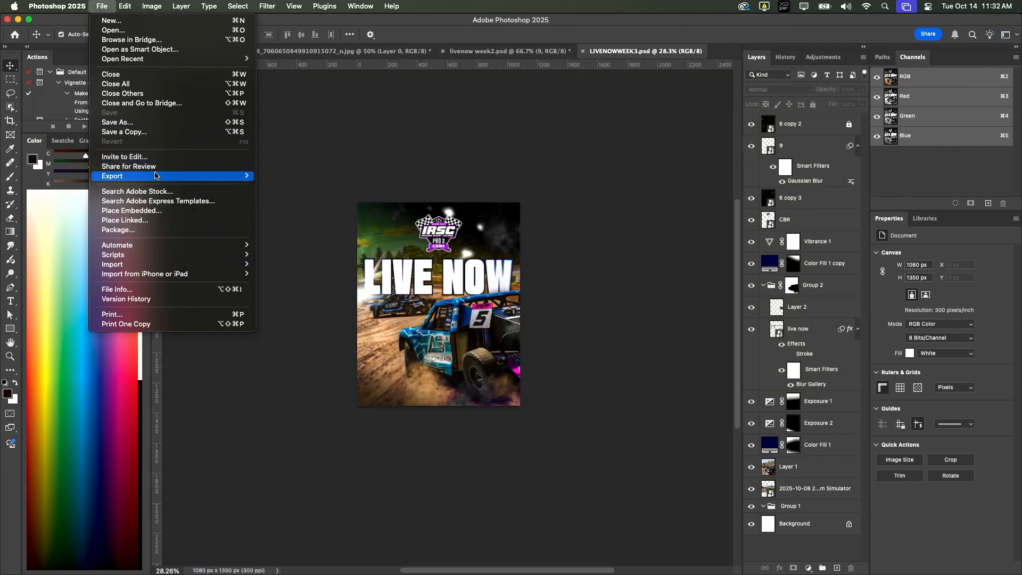
pyautogui.moveTo(159, 177)
pyautogui.click(278, 177)
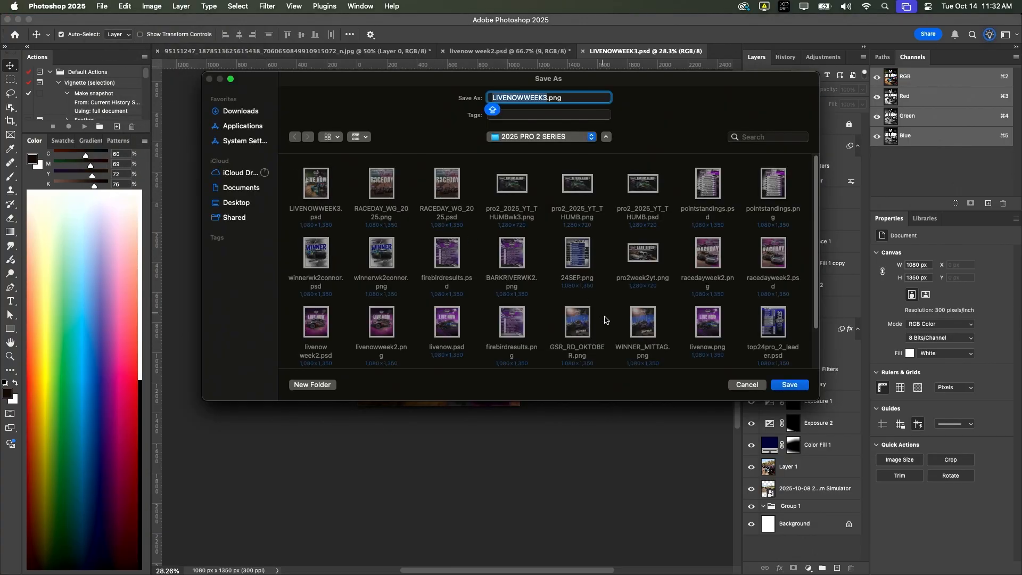
pyautogui.click(788, 388)
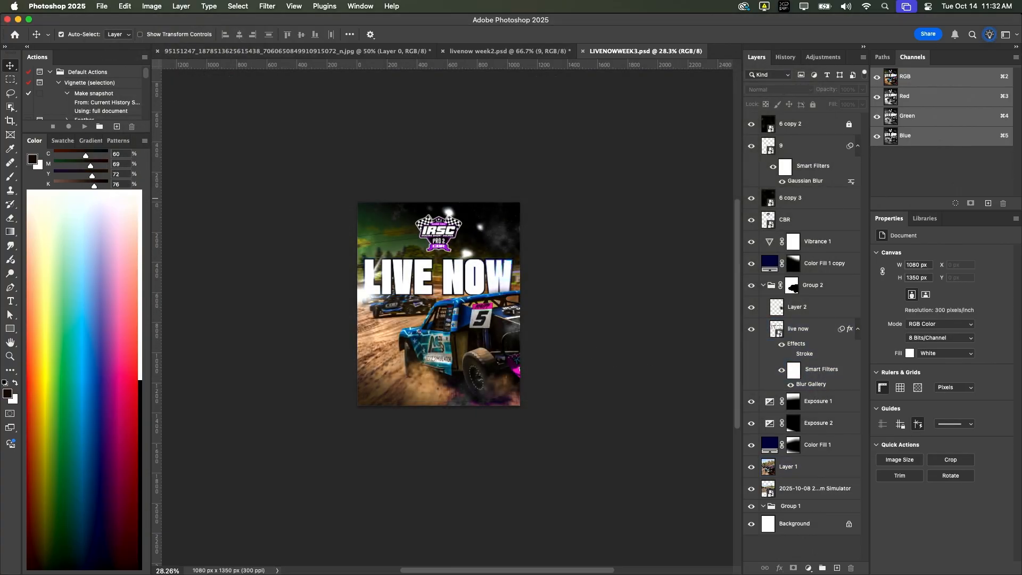
pyautogui.press('super+Tab')
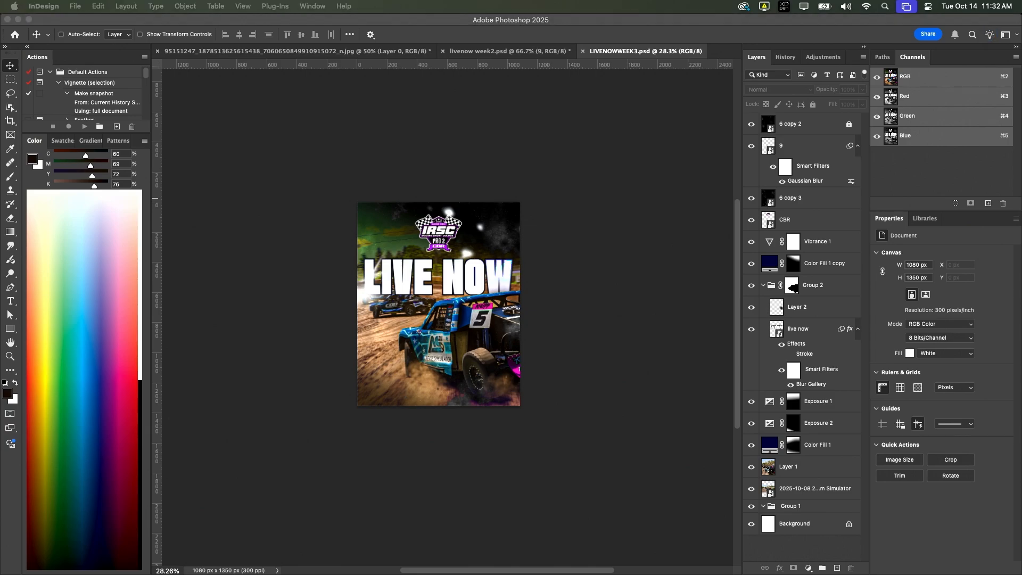